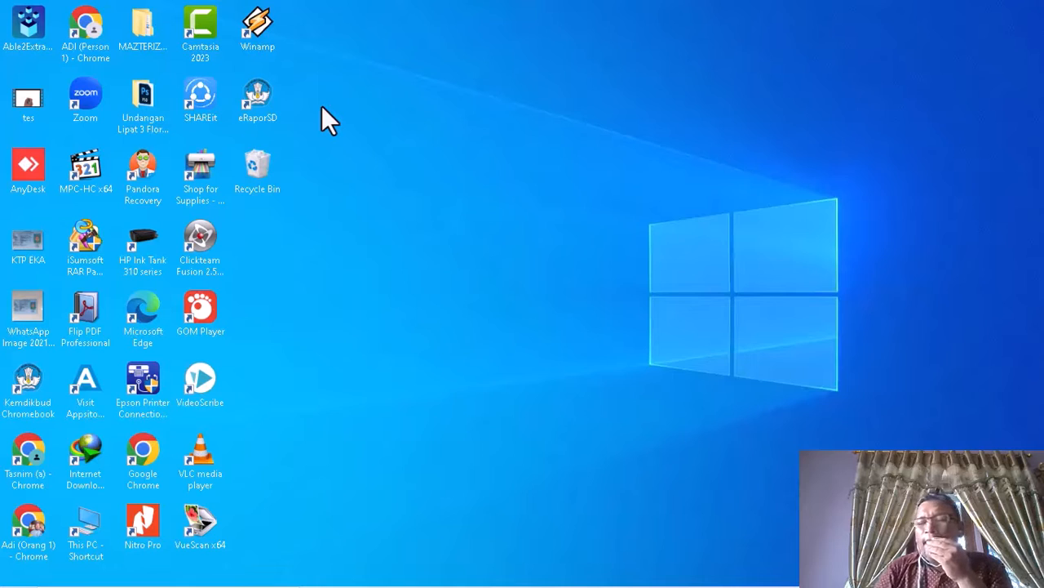
# Switch to Chrome, search Google for "merdeka mengajar" and open the official guru.kemdikbud.go.id result
pyautogui.moveTo(384, 583)
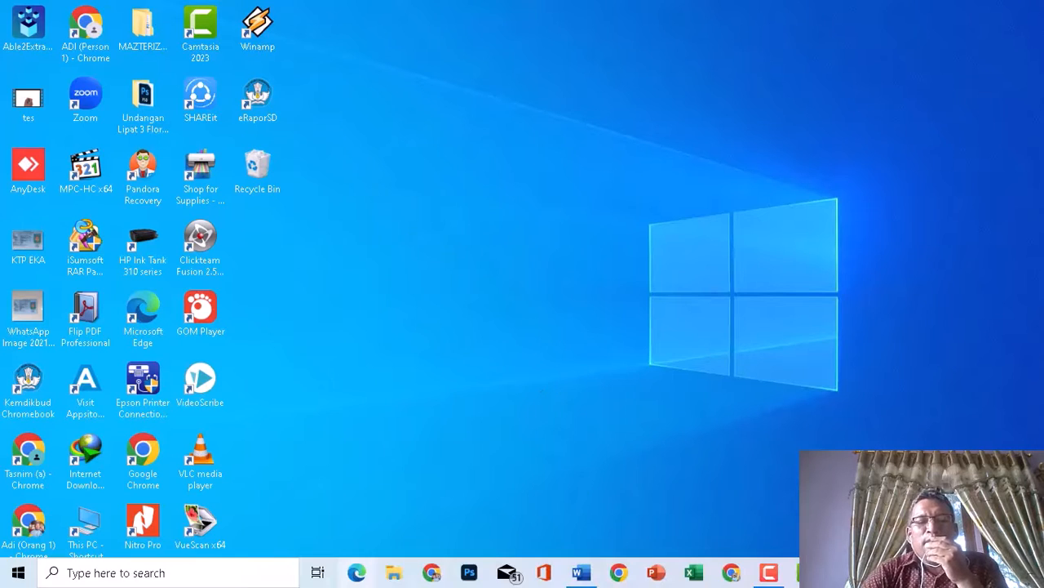
pyautogui.click(435, 576)
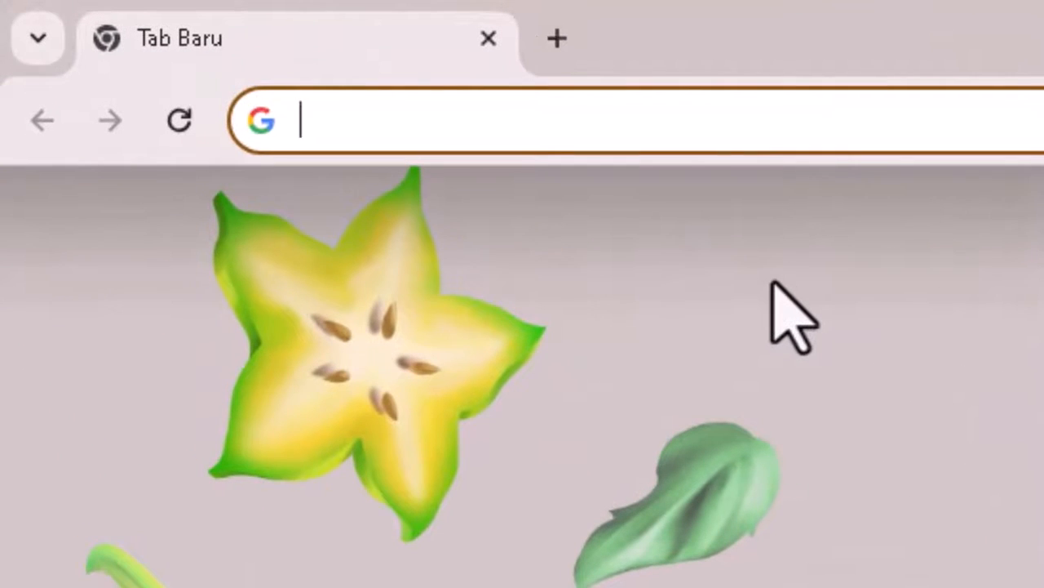
pyautogui.write('m')
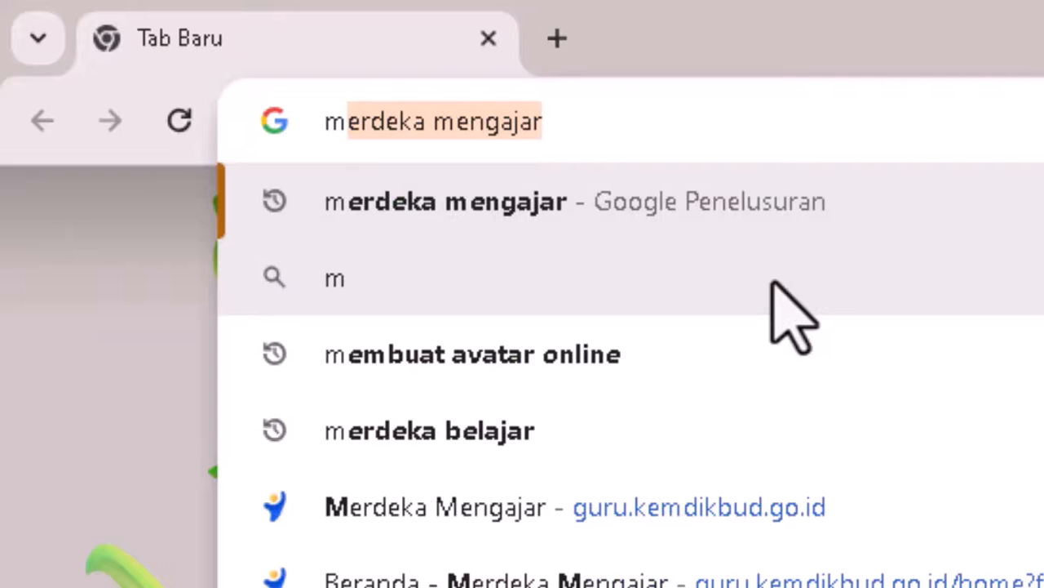
pyautogui.click(598, 126)
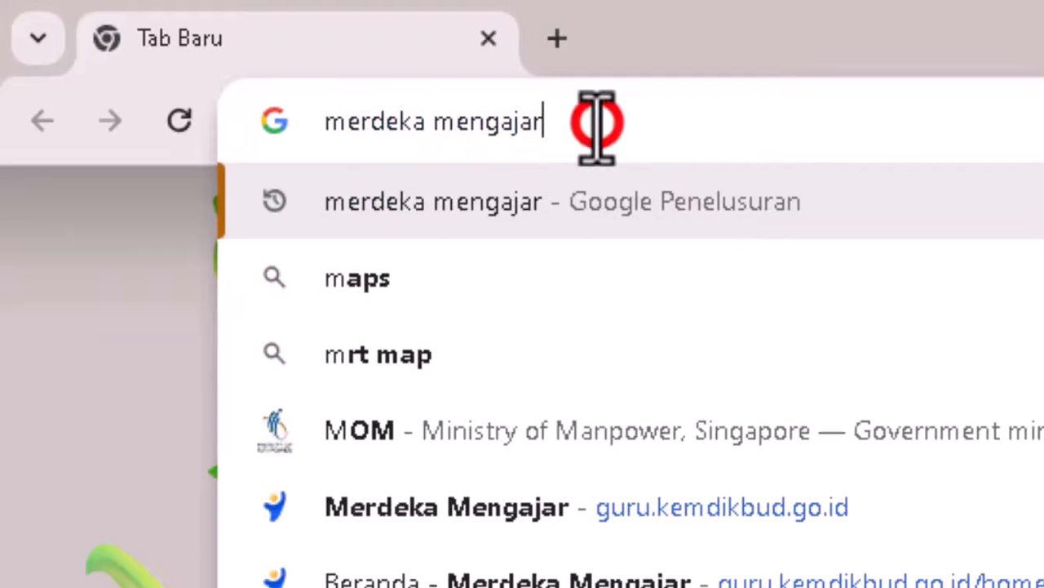
pyautogui.press('Return')
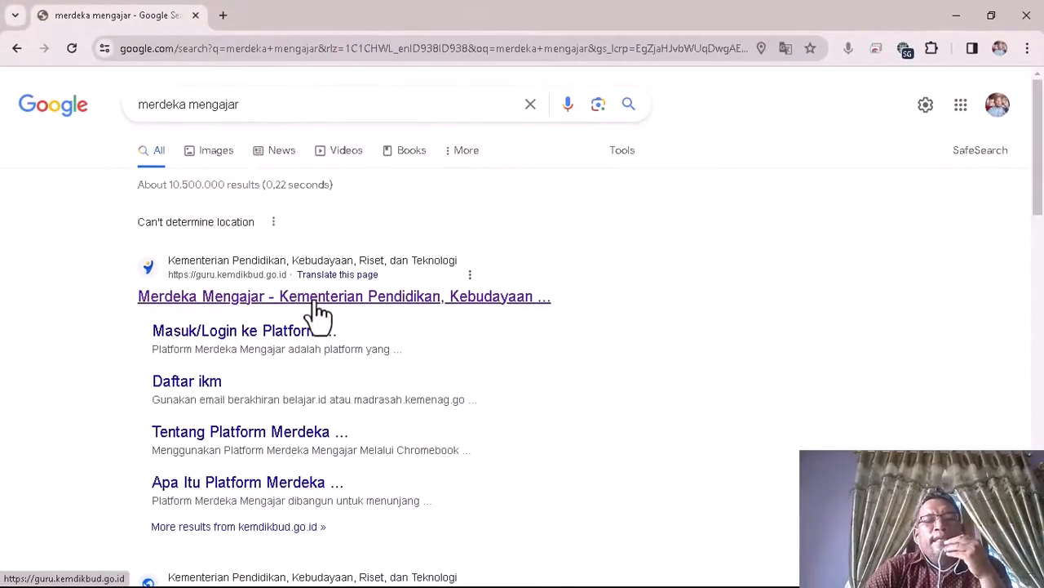
pyautogui.click(314, 299)
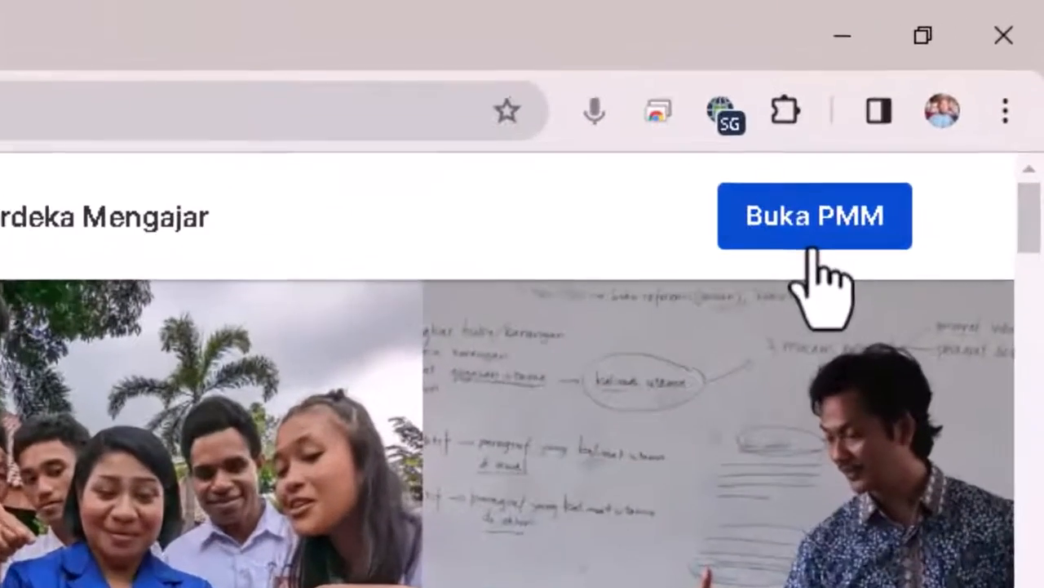
# Open PMM from the Merdeka Mengajar site and sign in with the teacher's Google learning account
pyautogui.click(812, 222)
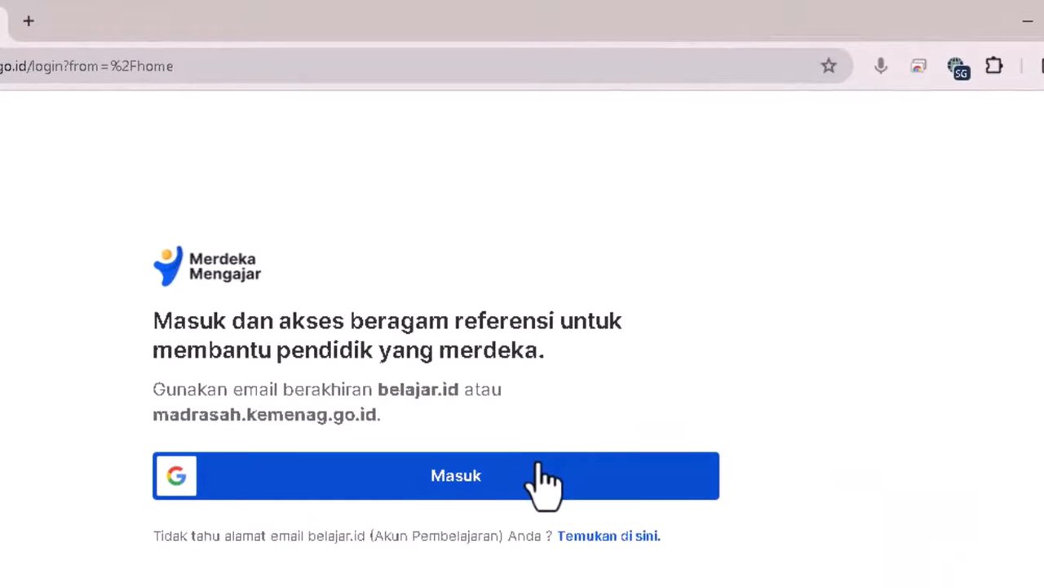
pyautogui.click(546, 480)
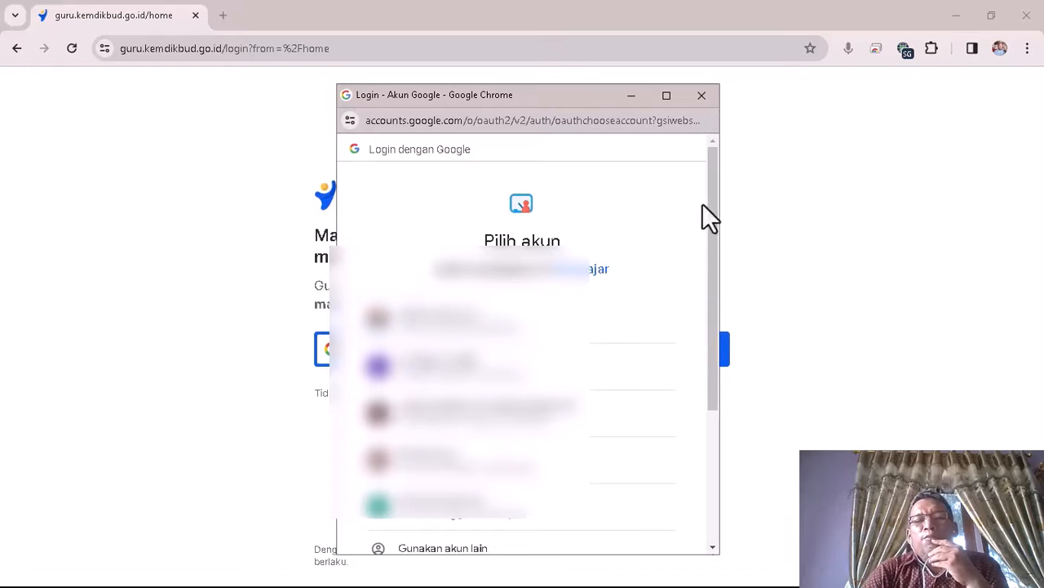
pyautogui.moveTo(714, 191); pyautogui.dragTo(701, 213)
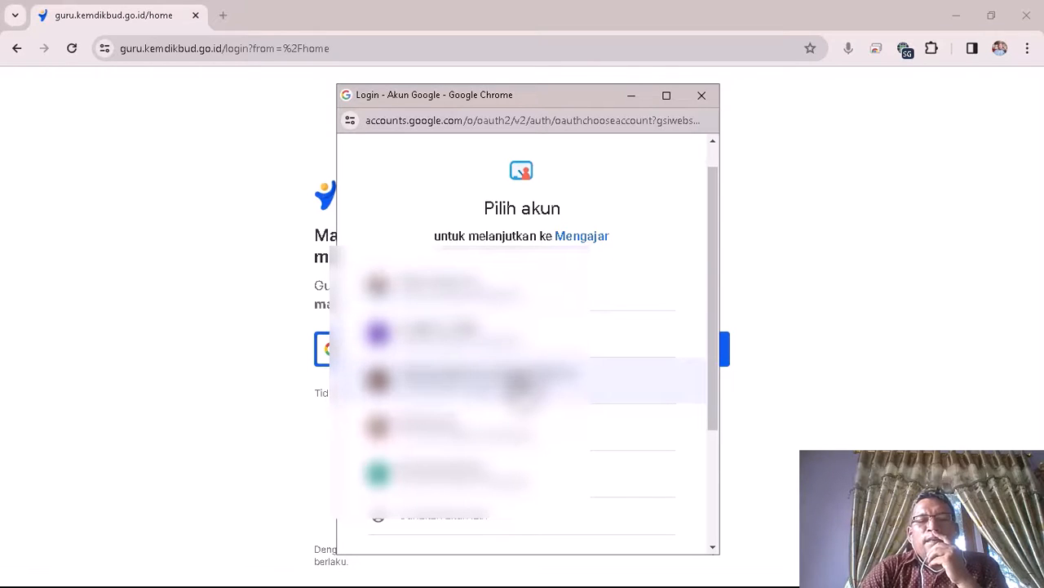
pyautogui.click(515, 377)
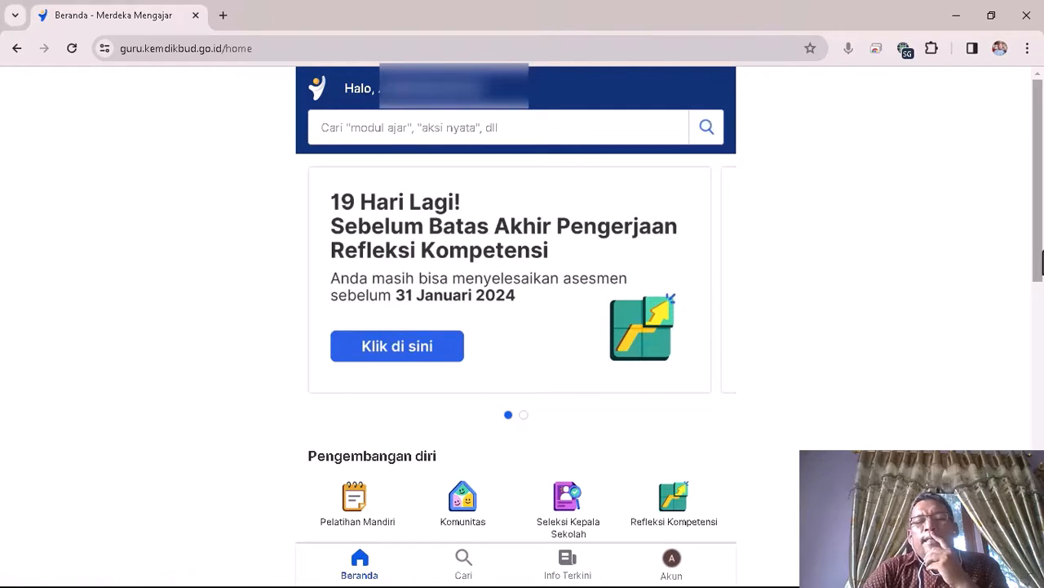
# Open Pengelolaan Kinerja from the Merdeka Mengajar home page and start the January performance planning
pyautogui.moveTo(1043, 250); pyautogui.dragTo(1042, 395)
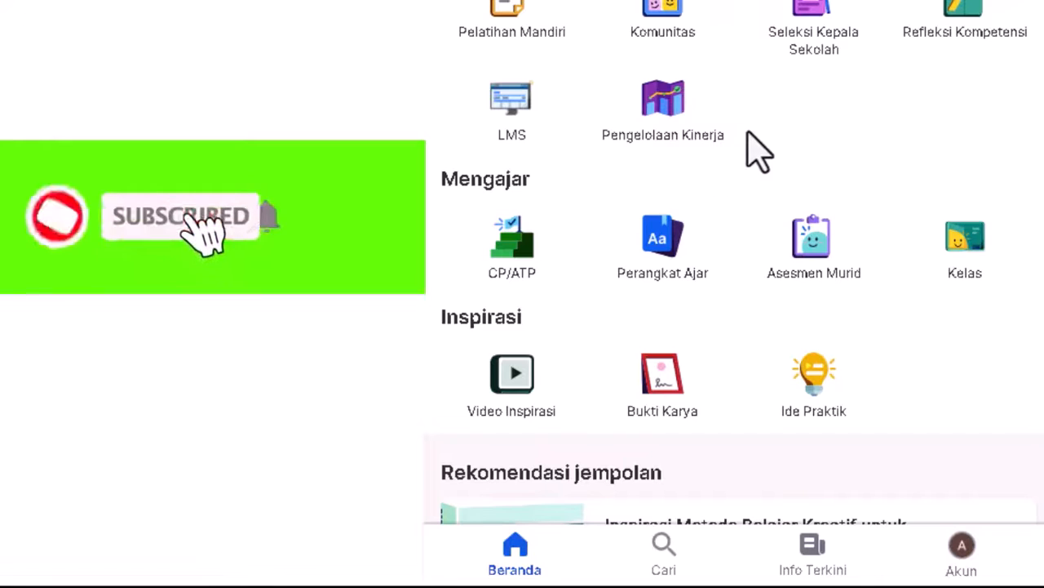
pyautogui.scroll(5, 673, 146)
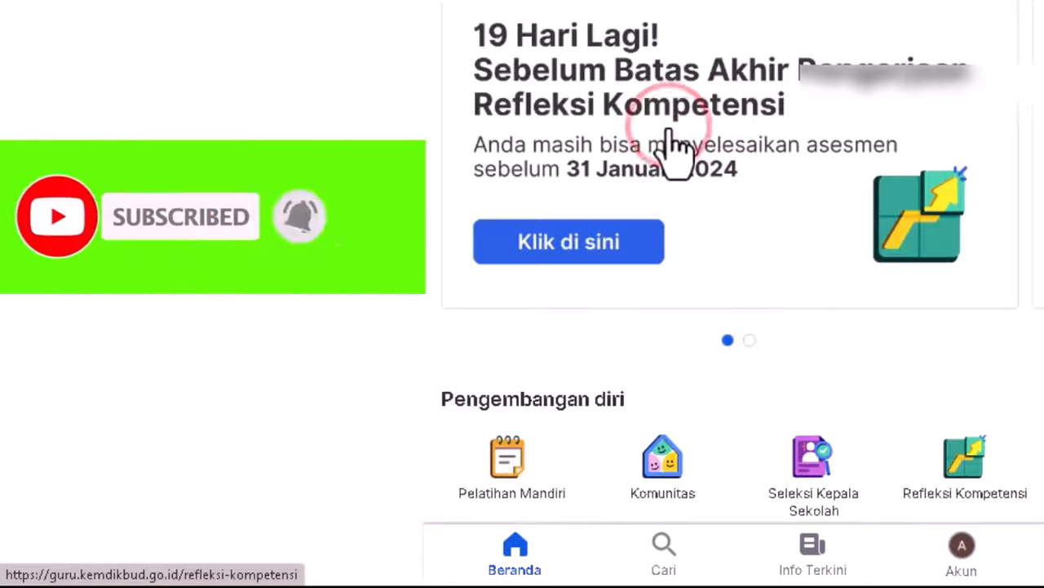
pyautogui.click(673, 147)
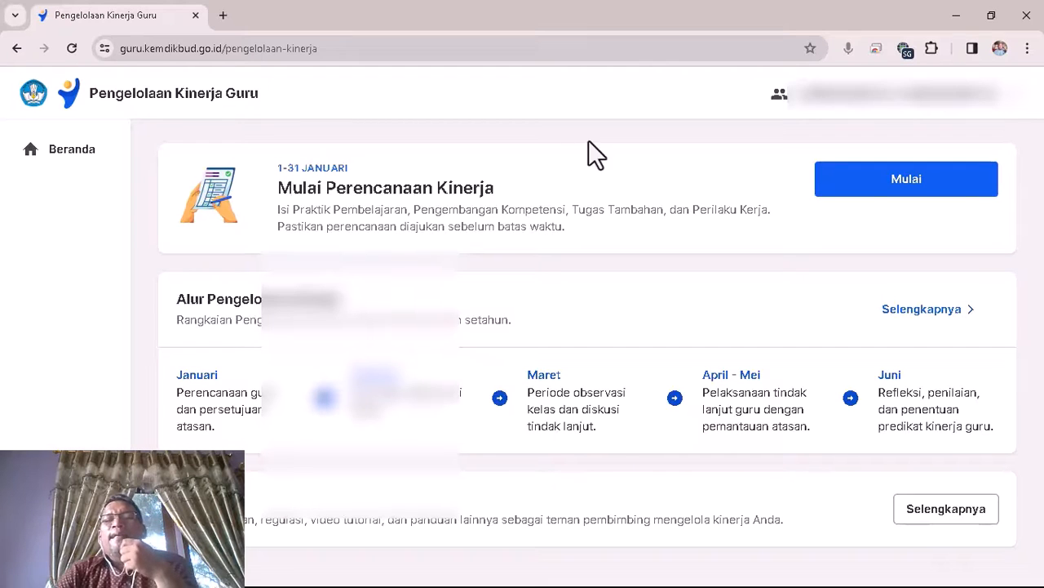
pyautogui.click(885, 179)
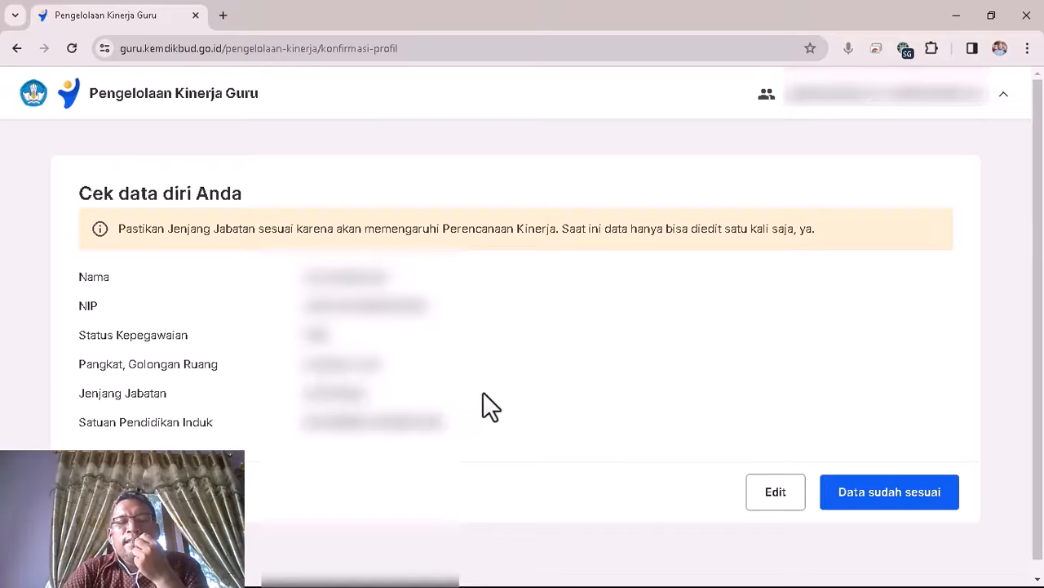
# Review the editable profile fields in Edit Profil and leave the form without saving
pyautogui.click(771, 493)
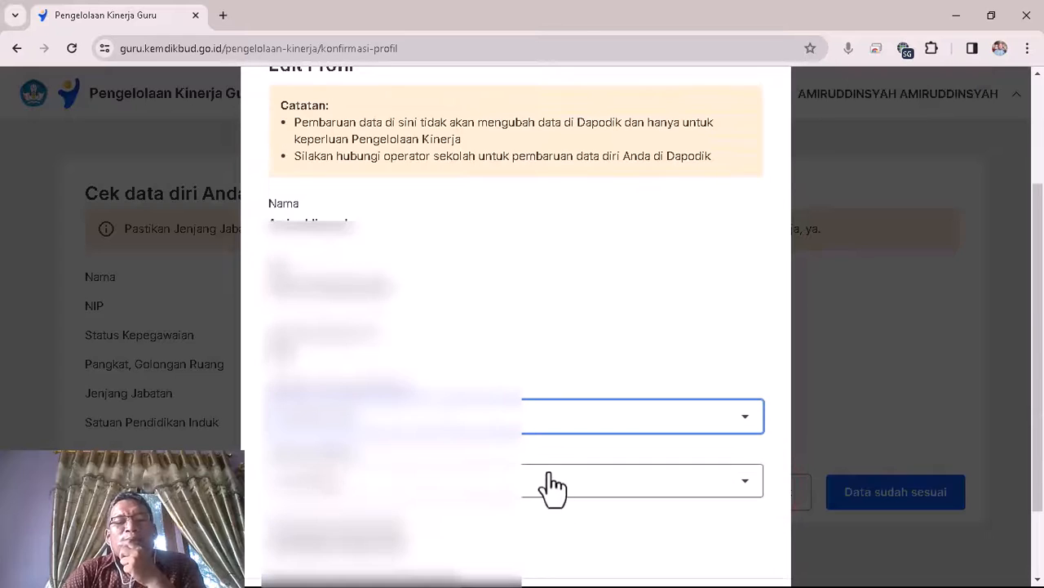
pyautogui.scroll(-1, 524, 471)
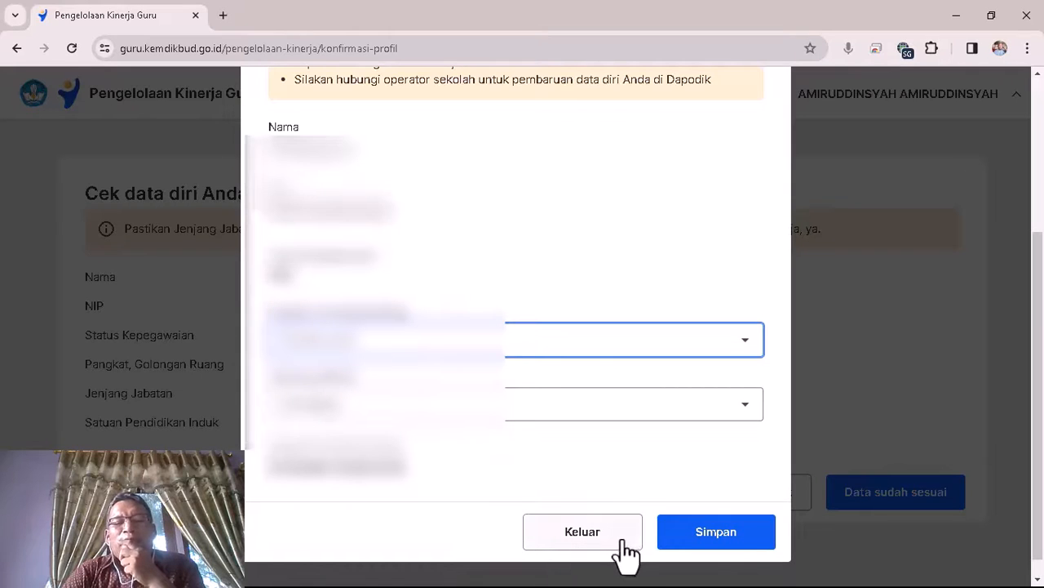
pyautogui.click(596, 553)
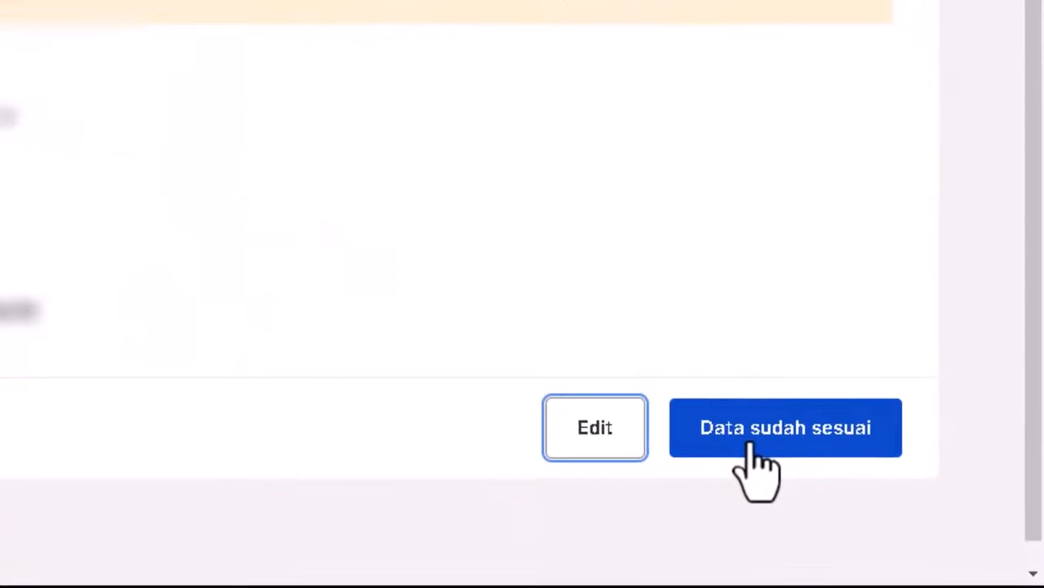
# Declare the personal data correct and confirm it to enter Perencanaan Kinerja
pyautogui.click(755, 440)
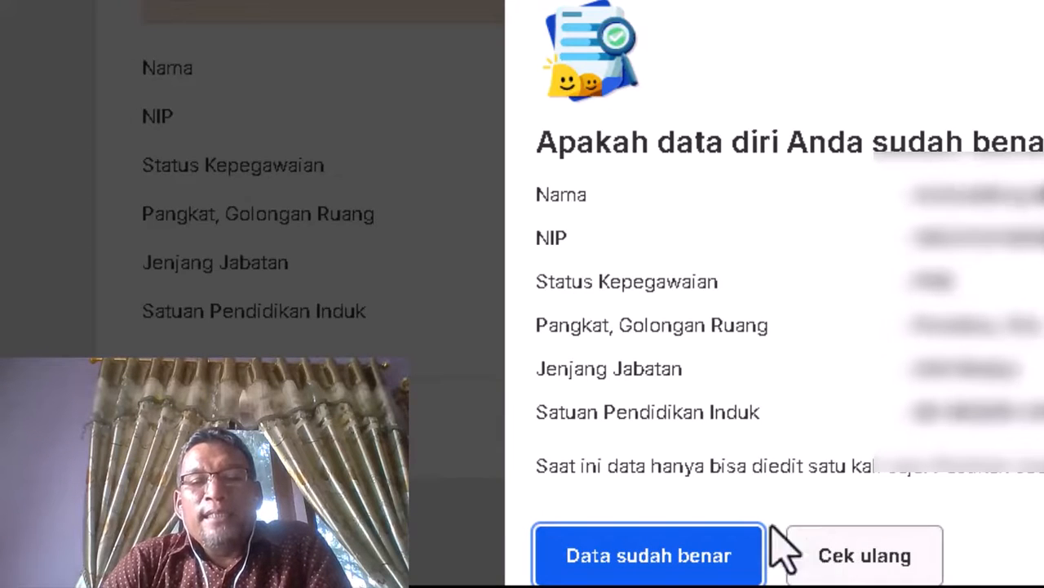
pyautogui.click(674, 555)
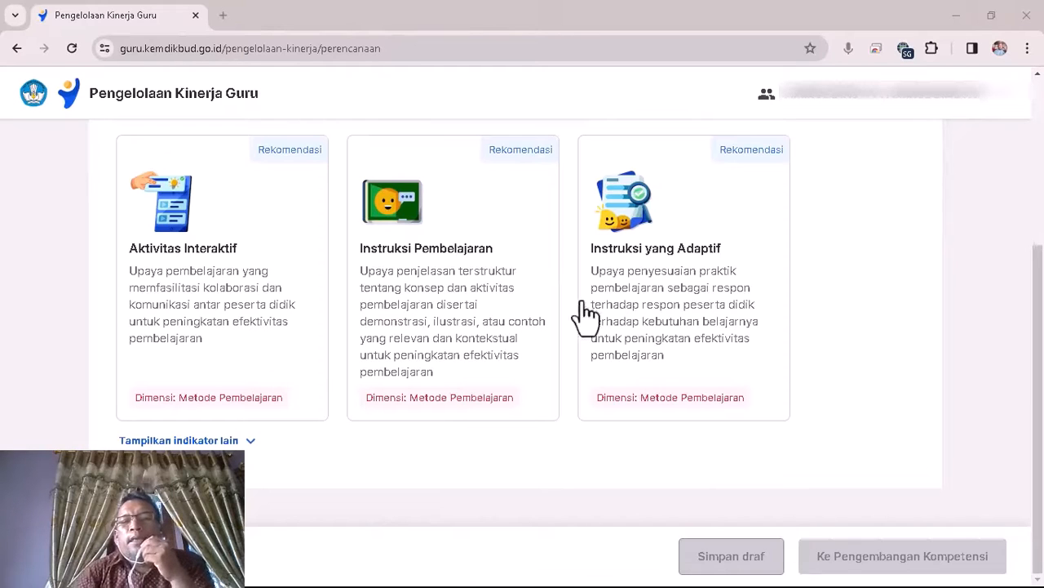
# Look over the planning stages, examine the dimension ratings in Rapor Pendidikan Satdik Anda and close that report
pyautogui.scroll(3, 1018, 255)
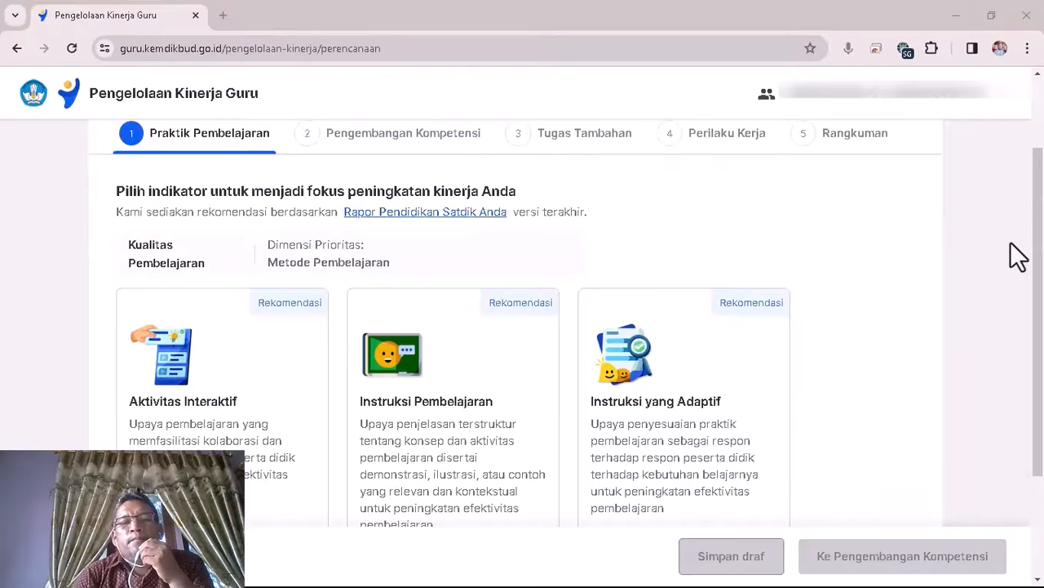
pyautogui.scroll(1, 735, 240)
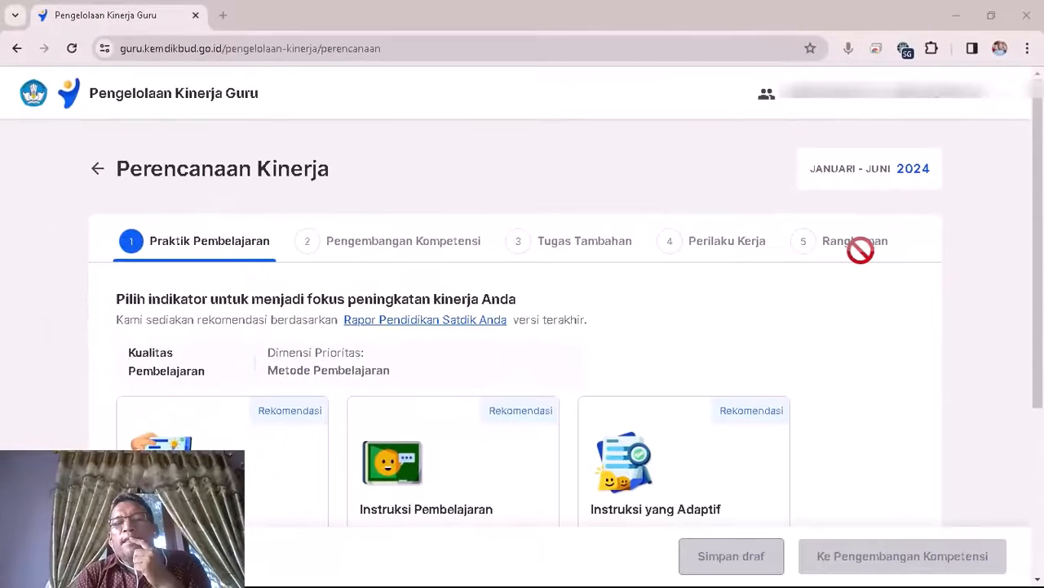
pyautogui.scroll(-2, 900, 309)
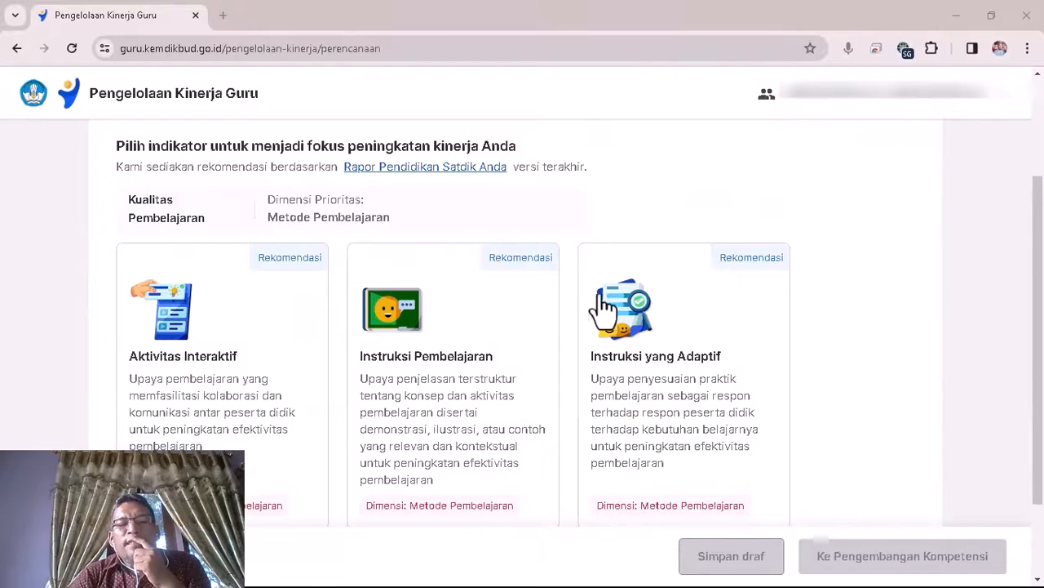
pyautogui.scroll(-1, 605, 310)
pyautogui.scroll(3, 600, 320)
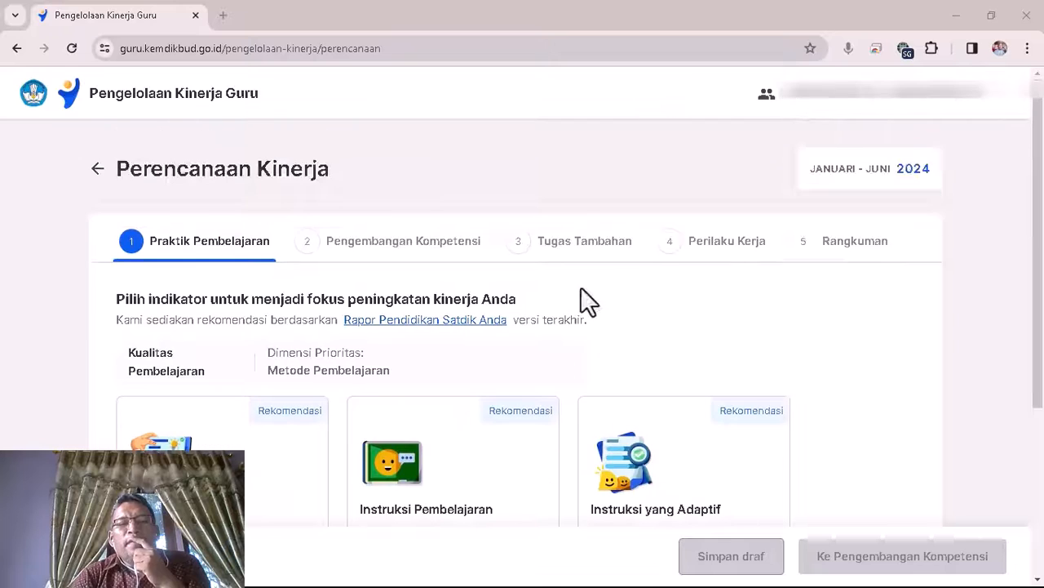
pyautogui.click(420, 320)
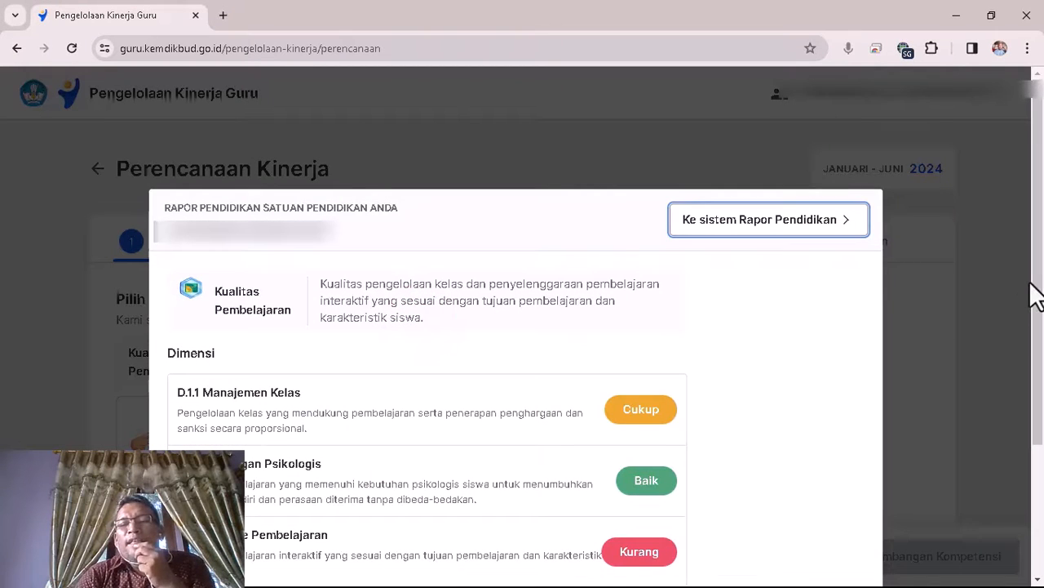
pyautogui.scroll(-1, 976, 309)
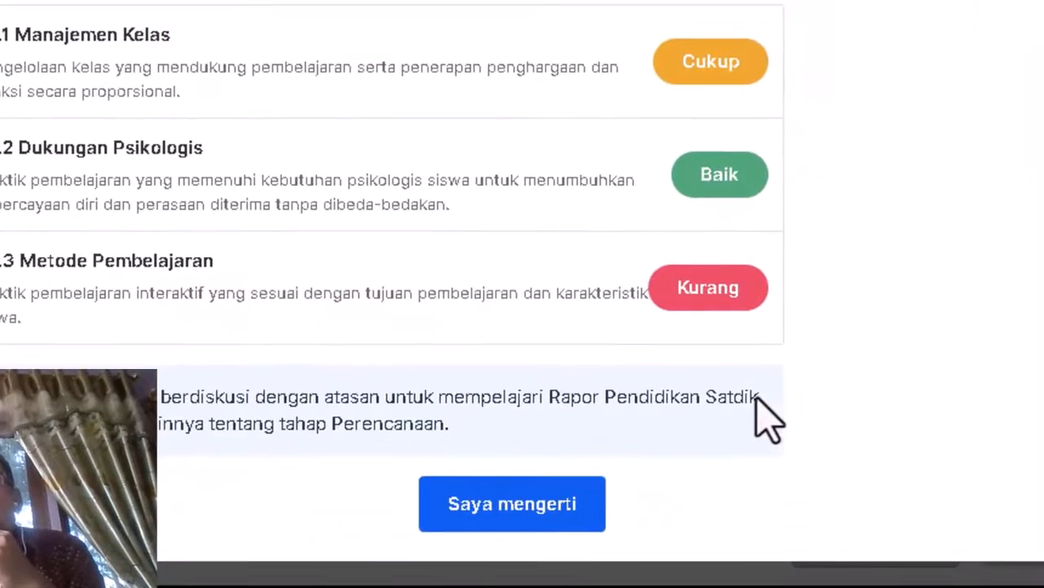
pyautogui.scroll(-1, 757, 398)
pyautogui.scroll(3, 755, 381)
pyautogui.scroll(-3, 754, 379)
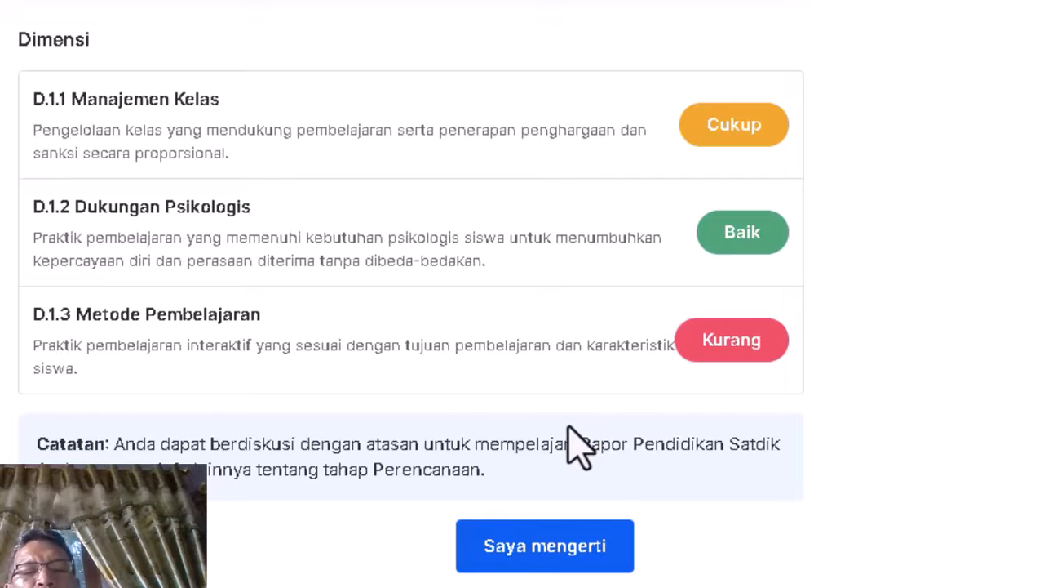
pyautogui.click(583, 545)
# Show the other Praktik Pembelajaran indicators and compare them with the recommended Metode Pembelajaran indicators
pyautogui.scroll(-1, 555, 408)
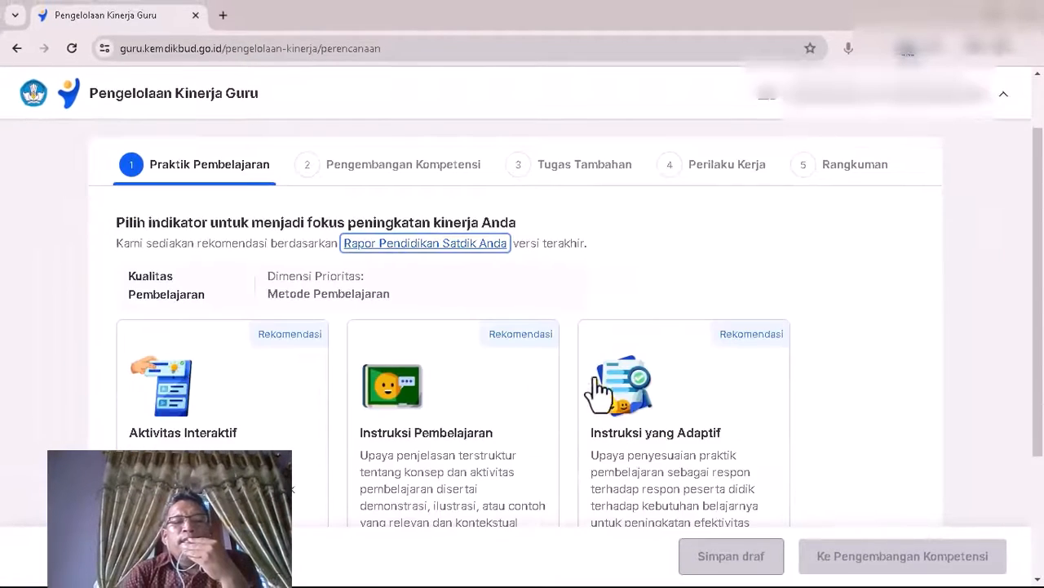
pyautogui.scroll(-2, 571, 351)
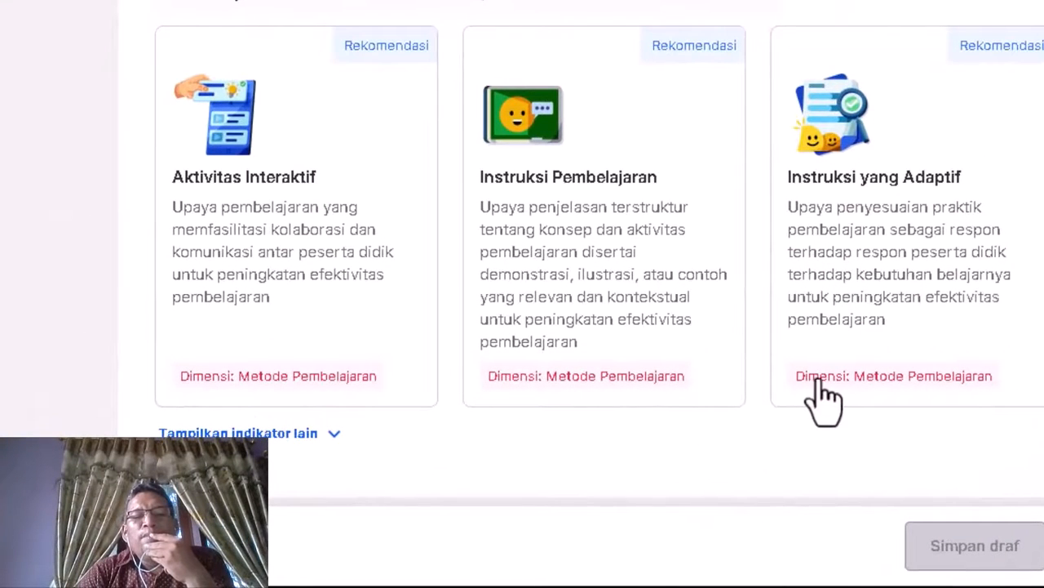
pyautogui.scroll(-1, 628, 420)
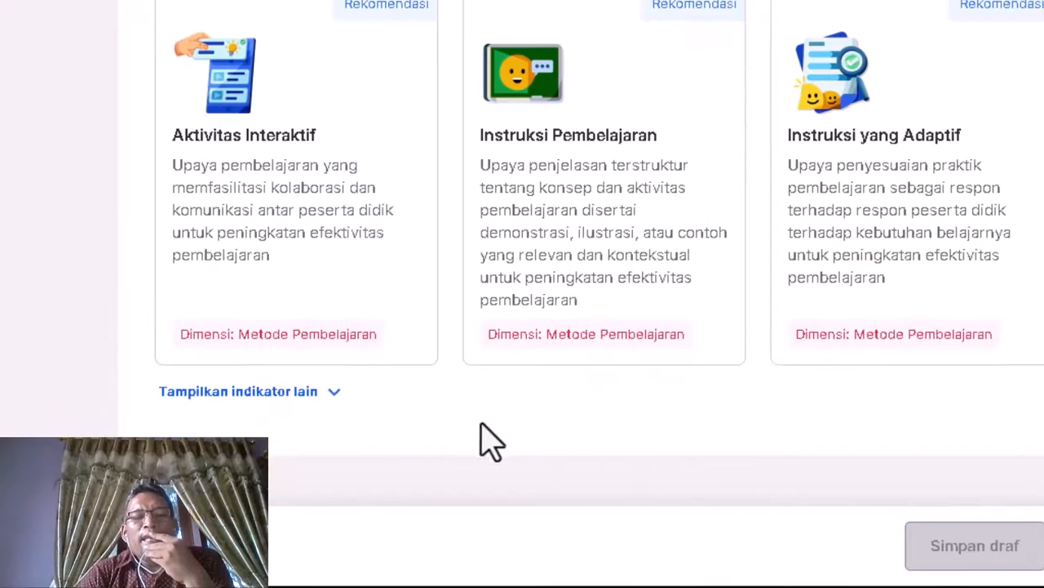
pyautogui.click(314, 391)
pyautogui.scroll(-4, 481, 426)
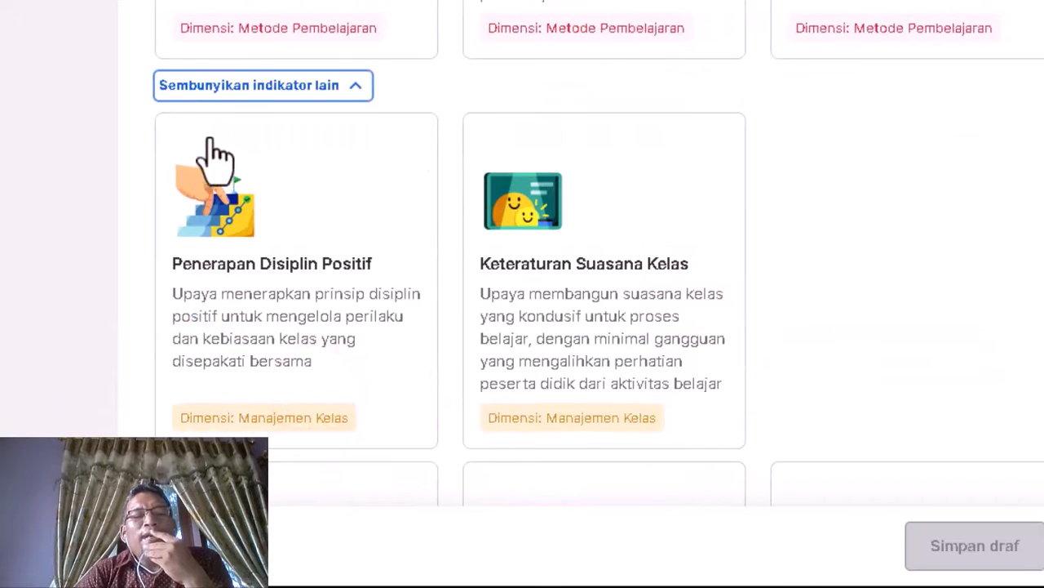
pyautogui.scroll(3, 625, 294)
pyautogui.scroll(4, 628, 290)
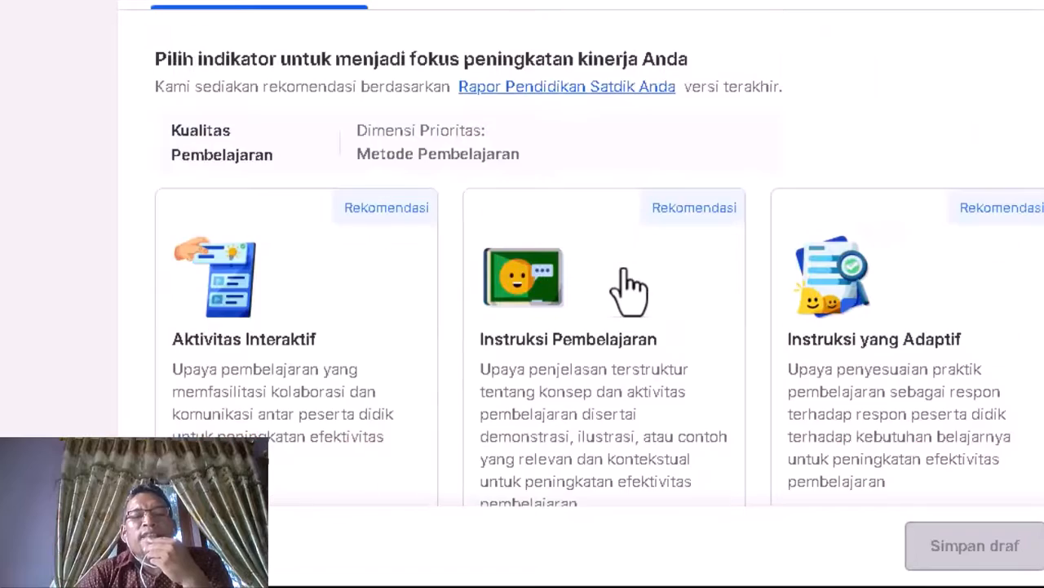
pyautogui.scroll(1, 304, 372)
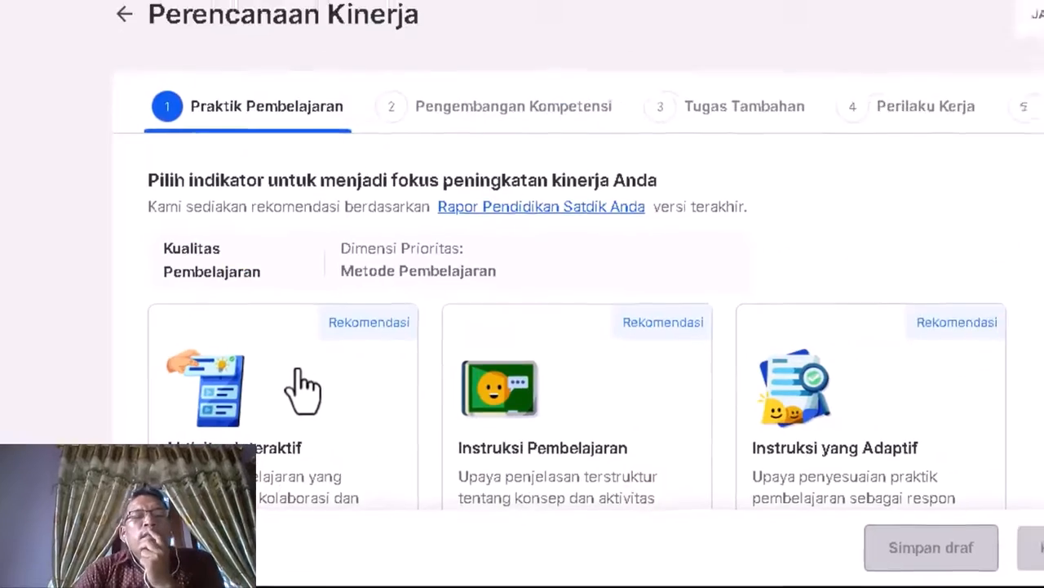
pyautogui.scroll(-3, 311, 369)
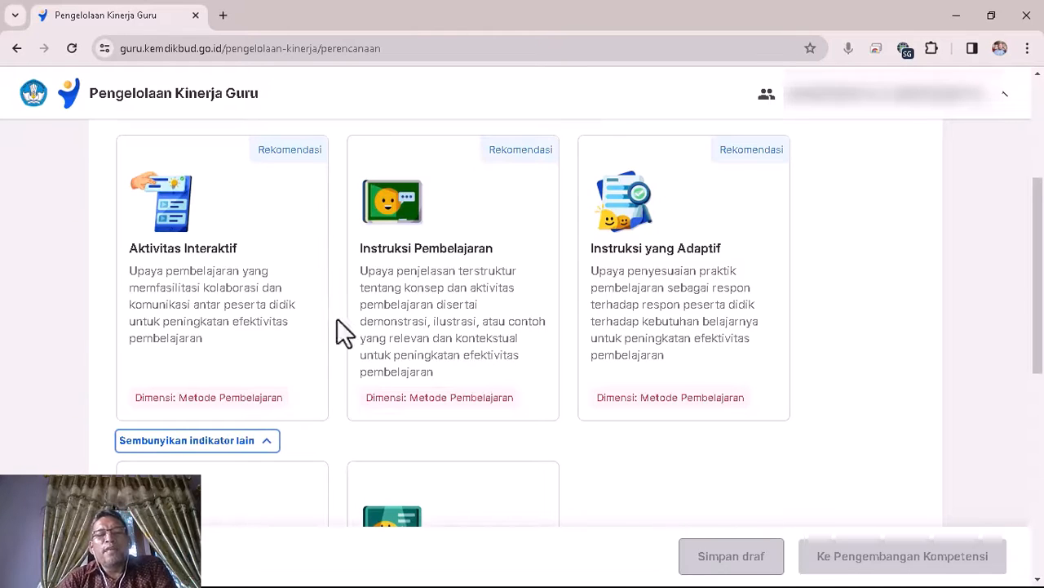
pyautogui.scroll(3, 454, 344)
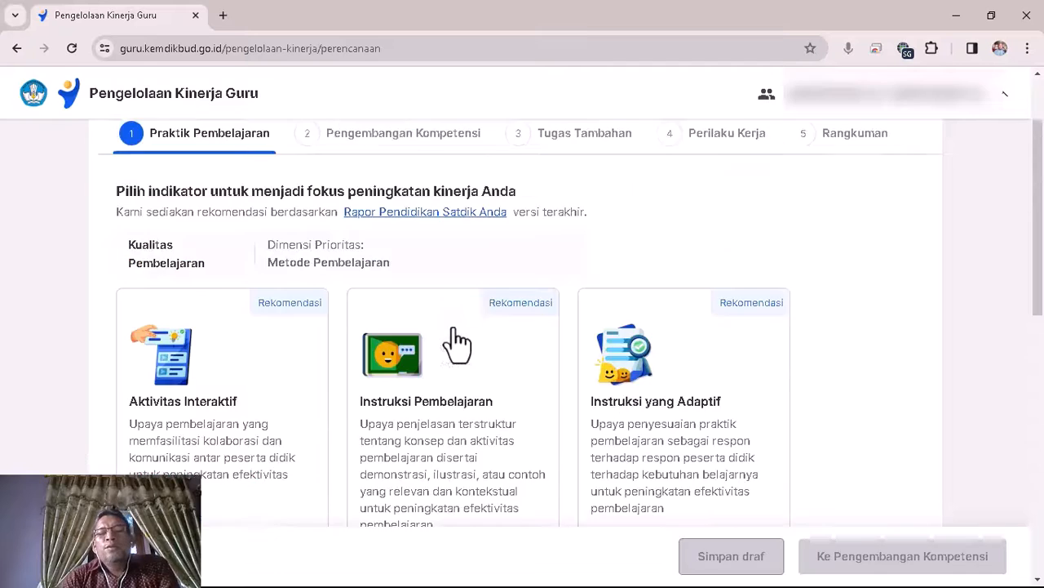
pyautogui.scroll(-3, 454, 338)
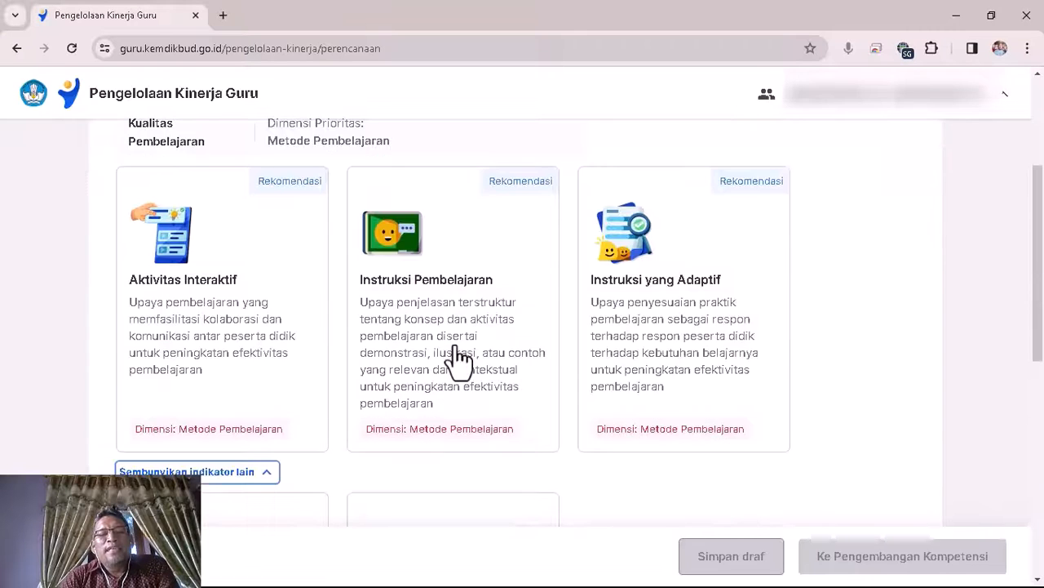
# Choose Aktivitas Interaktif as the Praktik Pembelajaran indicator and continue to Pengembangan Kompetensi
pyautogui.click(167, 328)
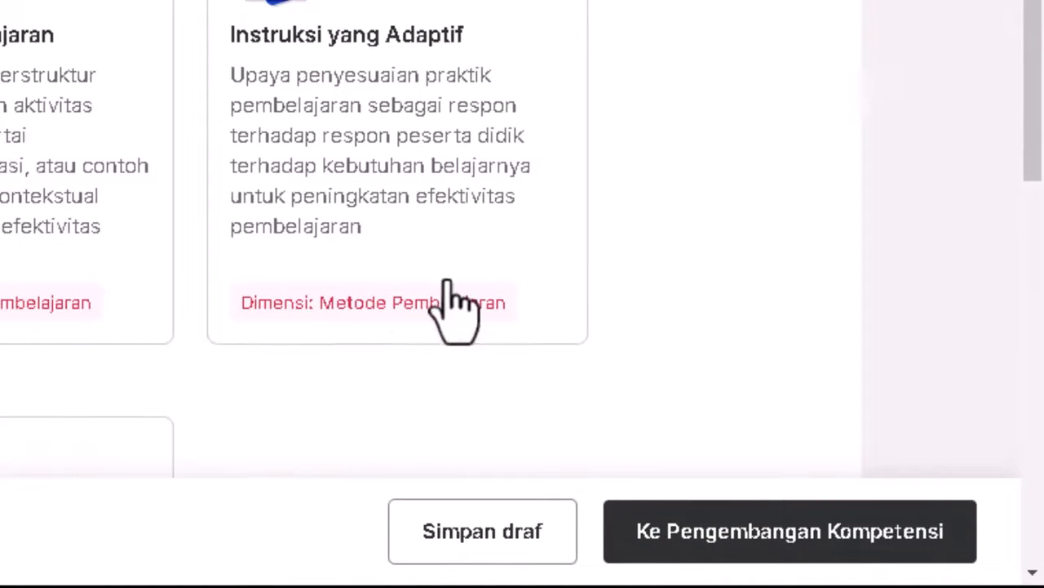
pyautogui.click(763, 530)
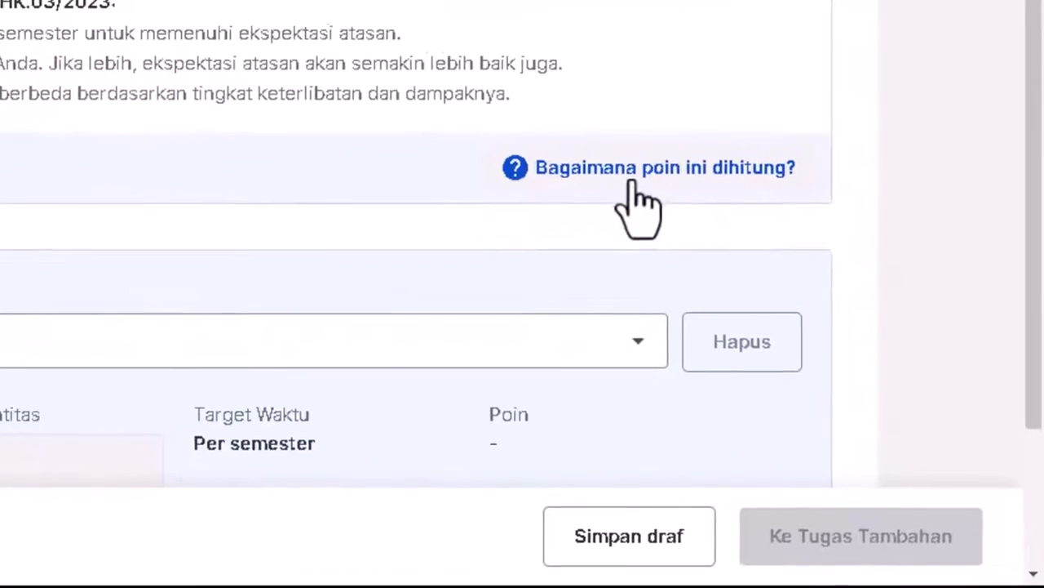
# Open the explanation of how points are calculated and examine its table of Rencana Hasil Kerja, supporting evidence and points
pyautogui.click(792, 334)
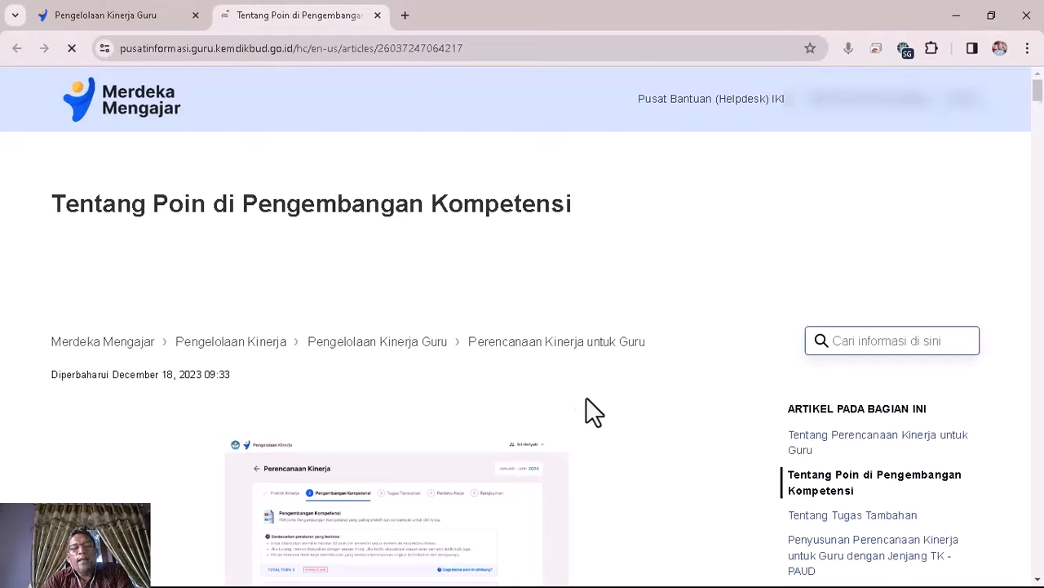
pyautogui.scroll(-5, 586, 397)
pyautogui.scroll(-5, 586, 400)
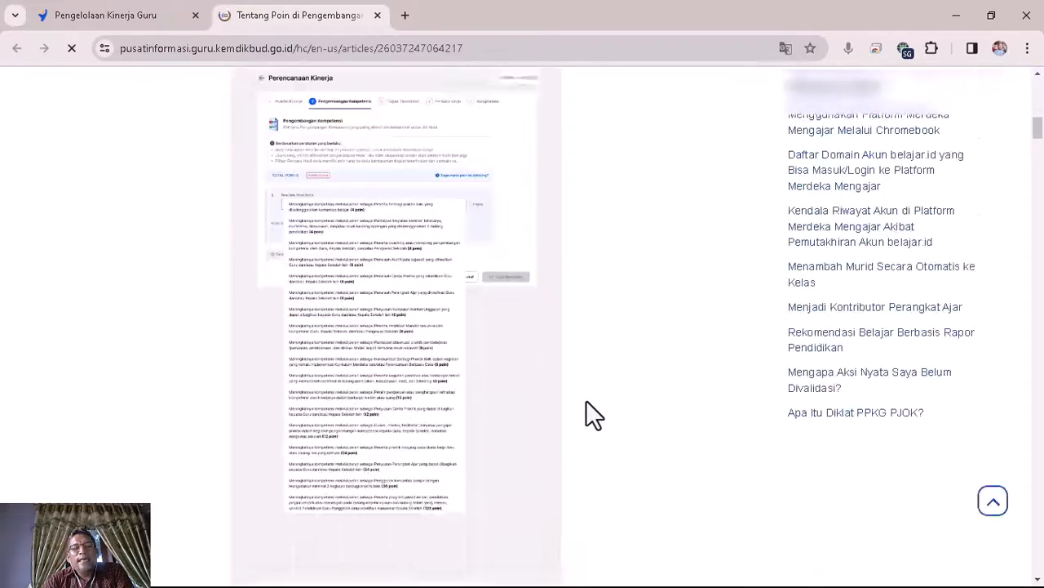
pyautogui.scroll(-3, 586, 400)
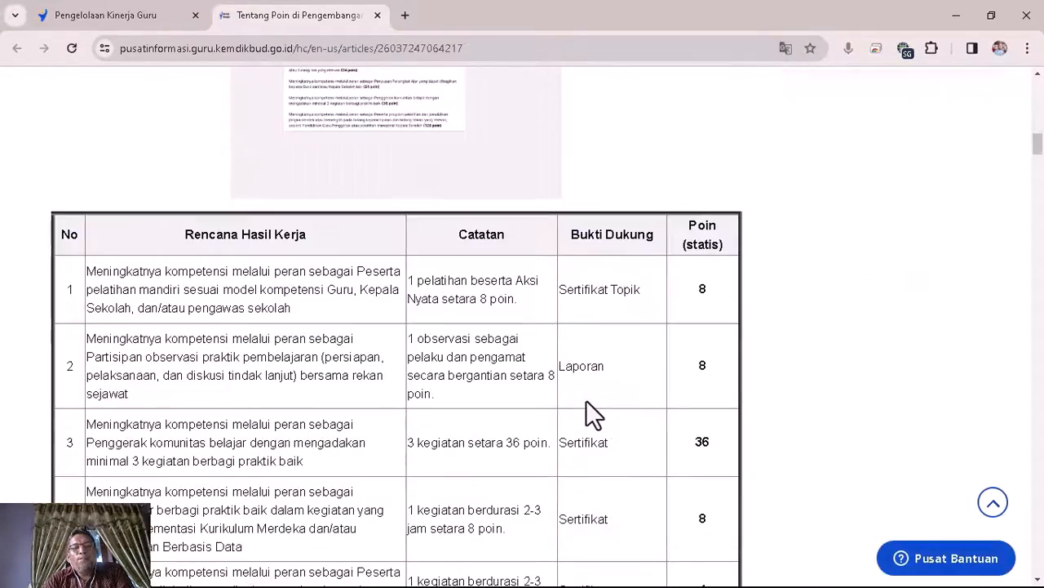
pyautogui.scroll(1, 586, 400)
pyautogui.scroll(-2, 586, 399)
pyautogui.scroll(-6, 570, 408)
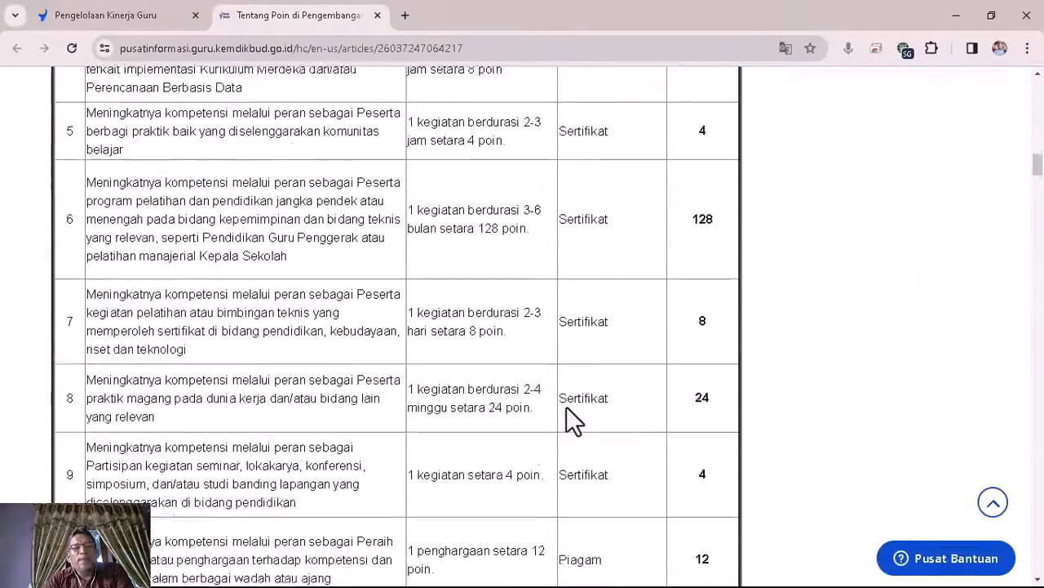
pyautogui.scroll(8, 566, 408)
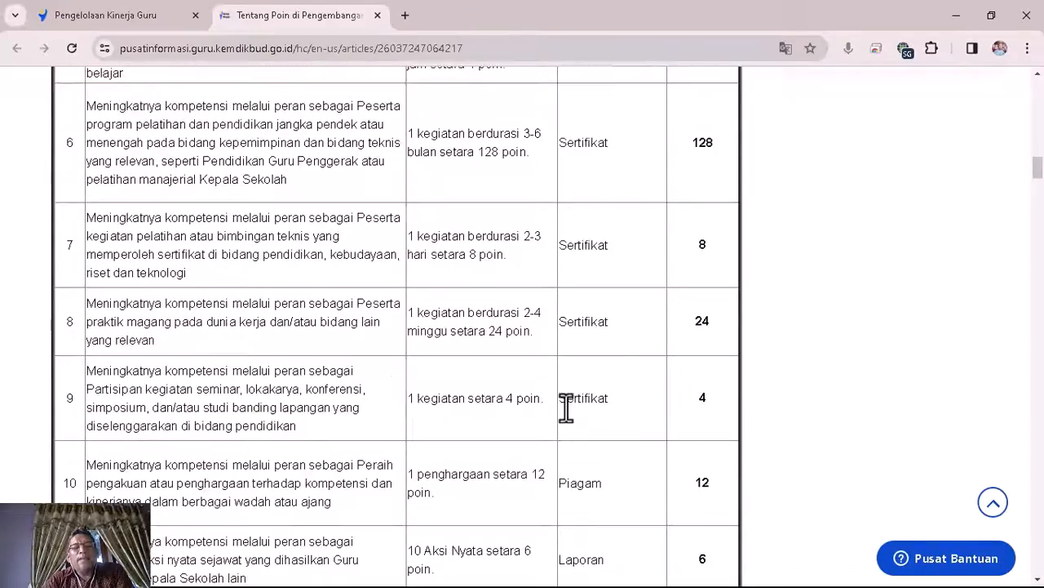
pyautogui.scroll(-2, 566, 408)
pyautogui.scroll(-12, 566, 408)
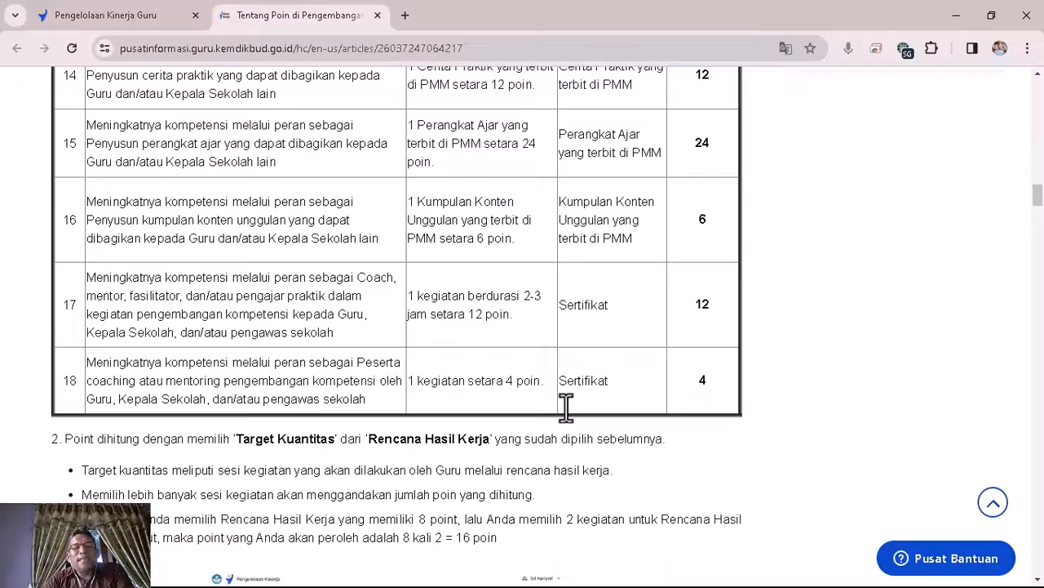
pyautogui.scroll(12, 566, 406)
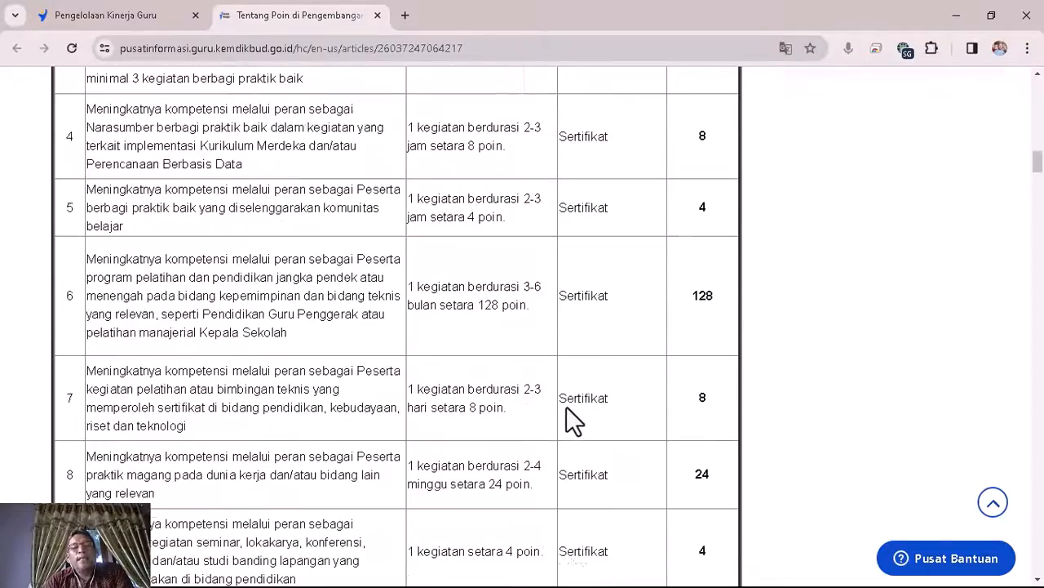
pyautogui.scroll(3, 566, 406)
pyautogui.scroll(-4, 567, 406)
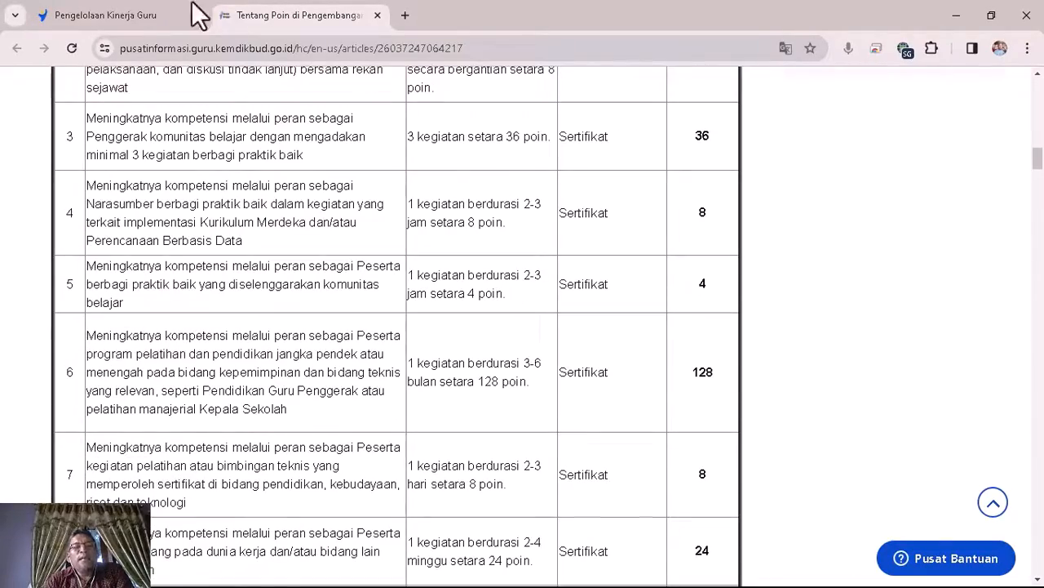
# Compare the Rencana Hasil Kerja options available in the plan with the points table in the help article
pyautogui.click(117, 14)
pyautogui.click(682, 437)
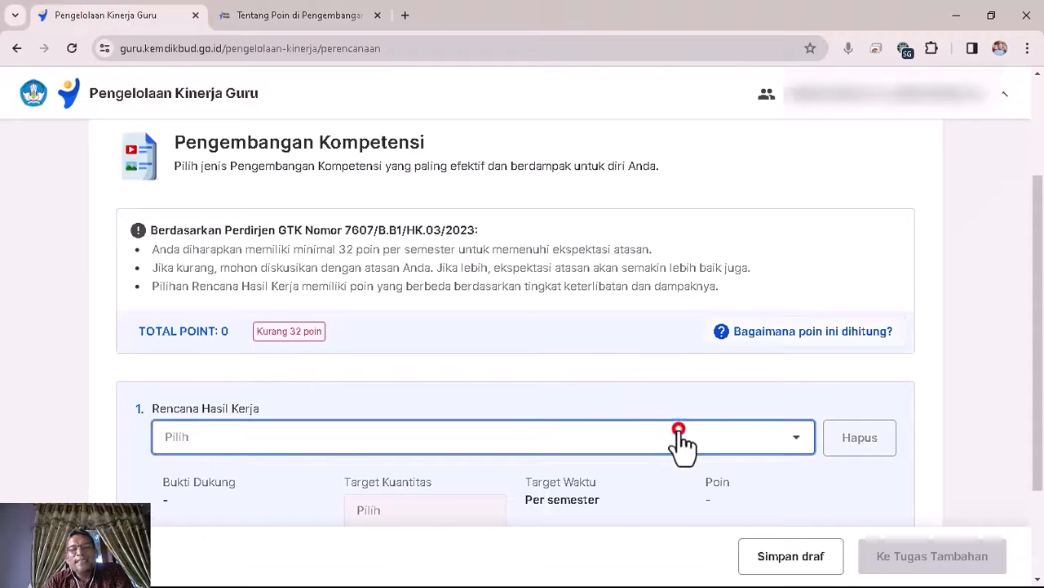
pyautogui.moveTo(1040, 262); pyautogui.dragTo(1041, 406)
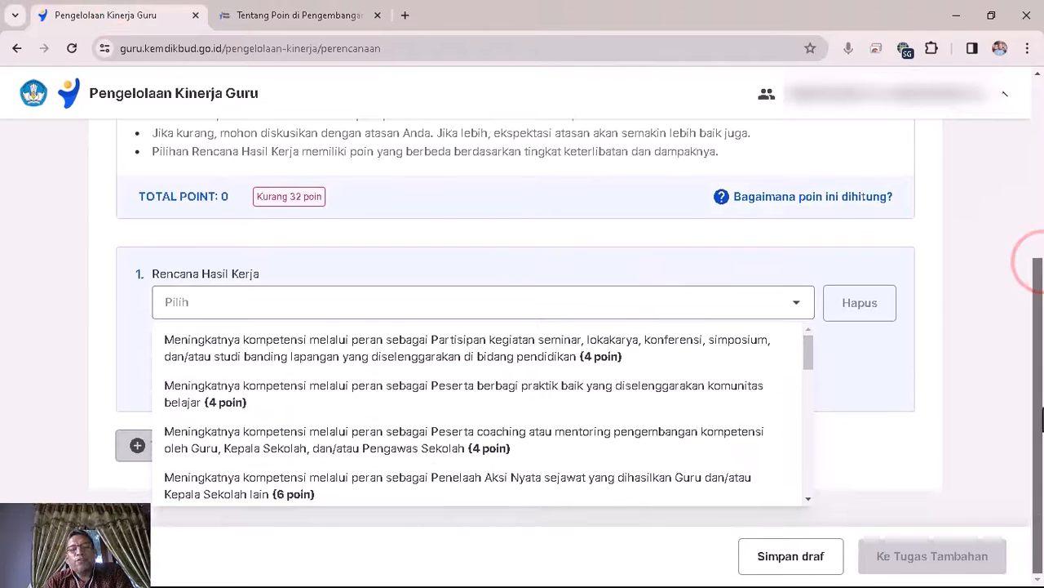
pyautogui.click(807, 336)
pyautogui.moveTo(807, 333); pyautogui.dragTo(805, 480)
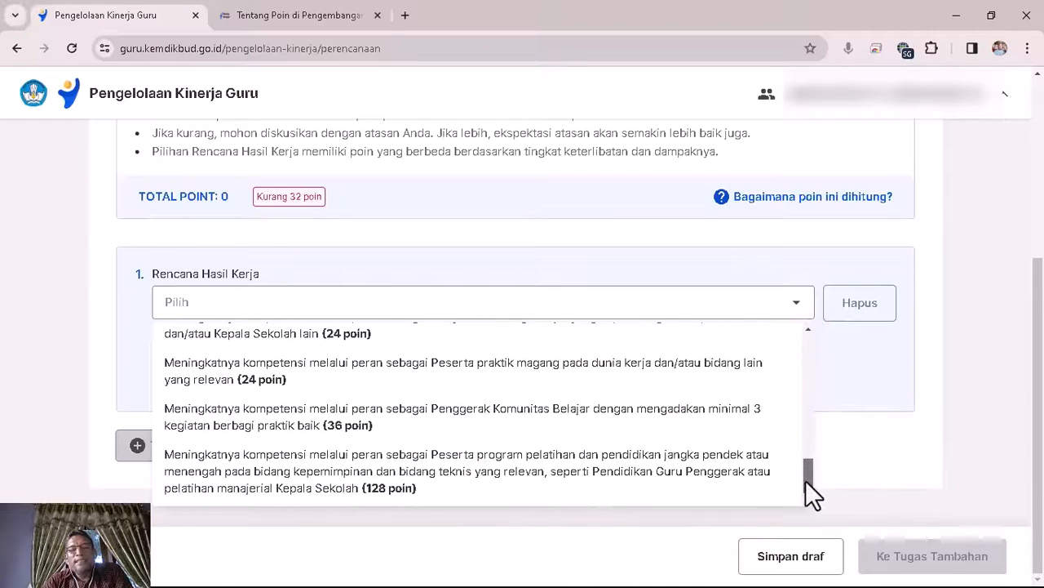
pyautogui.click(277, 23)
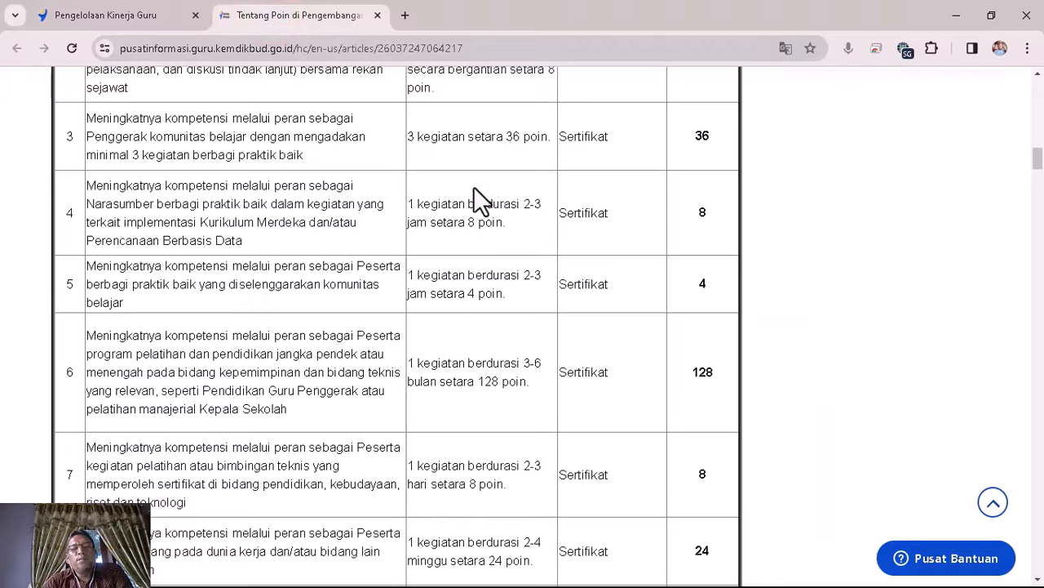
pyautogui.scroll(3, 407, 225)
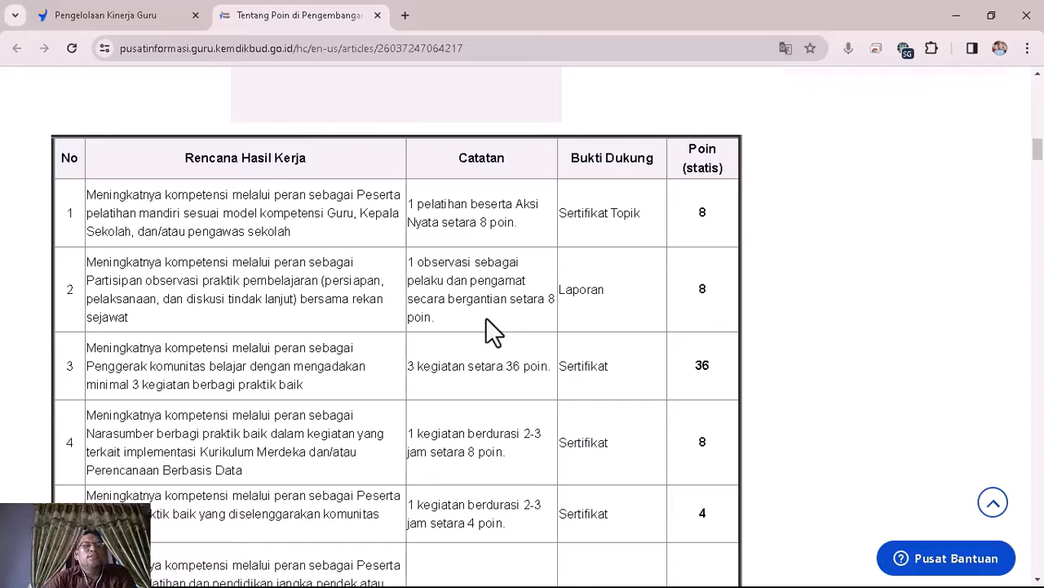
pyautogui.scroll(-5, 486, 318)
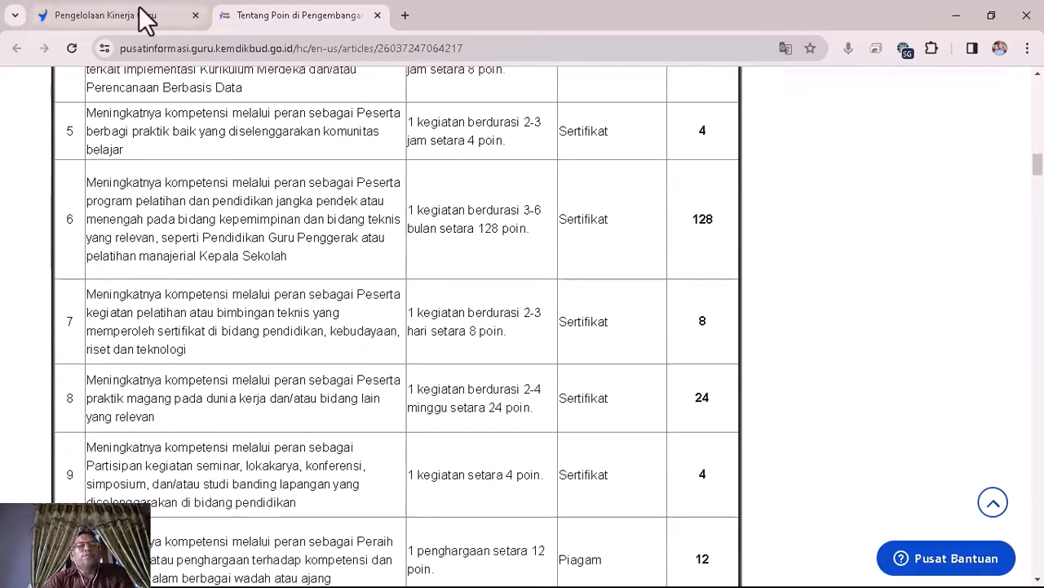
# Return to the plan and set the first Rencana Hasil Kerja to Peserta coaching atau mentoring pengembangan kompetensi (4 poin)
pyautogui.click(140, 18)
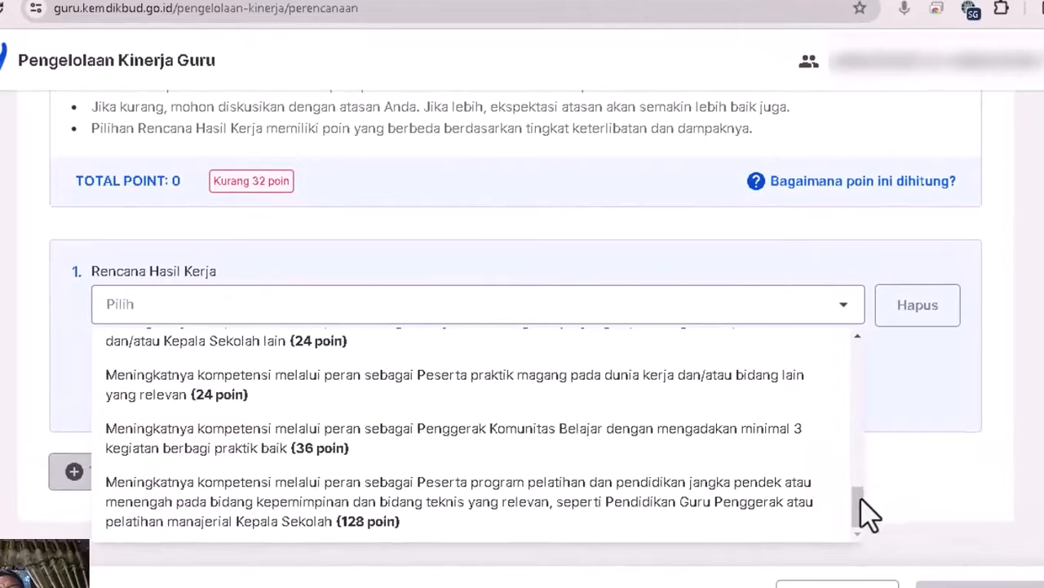
pyautogui.moveTo(858, 498); pyautogui.dragTo(840, 380)
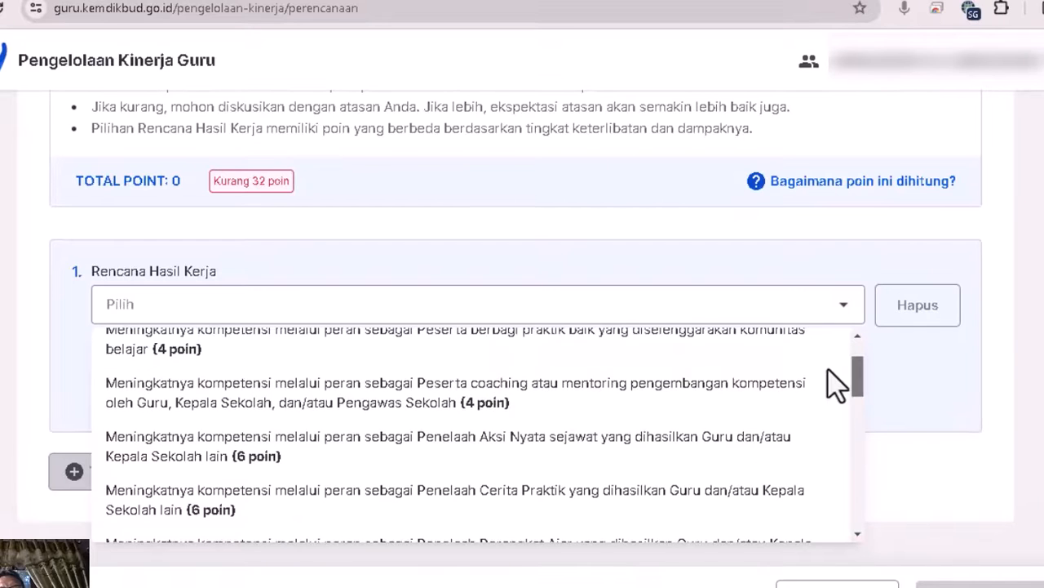
pyautogui.click(649, 400)
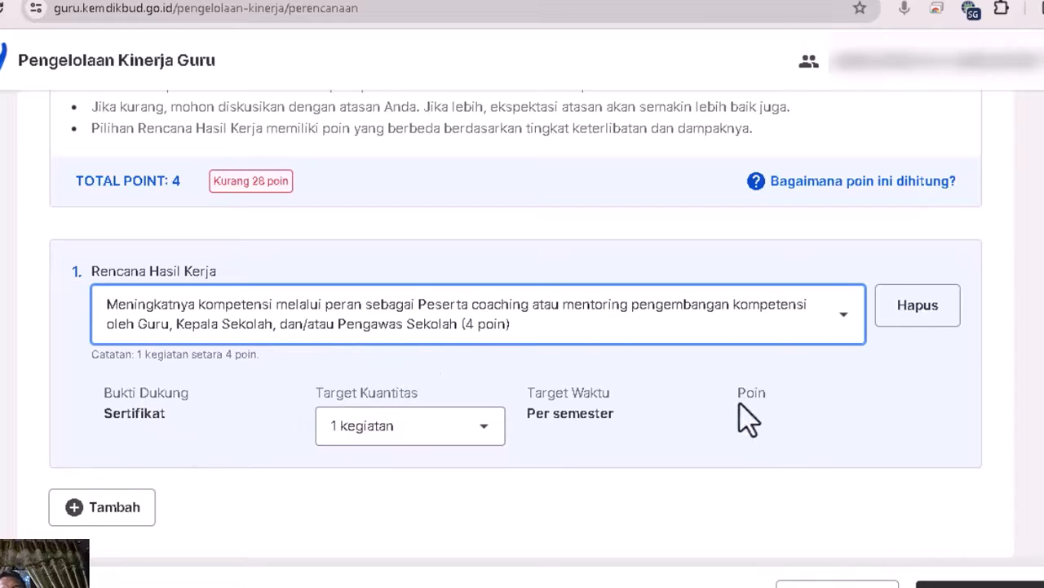
# Try a Target Kuantitas of 2 kegiatan for the first Rencana Hasil Kerja and set it back to 1 kegiatan
pyautogui.click(478, 420)
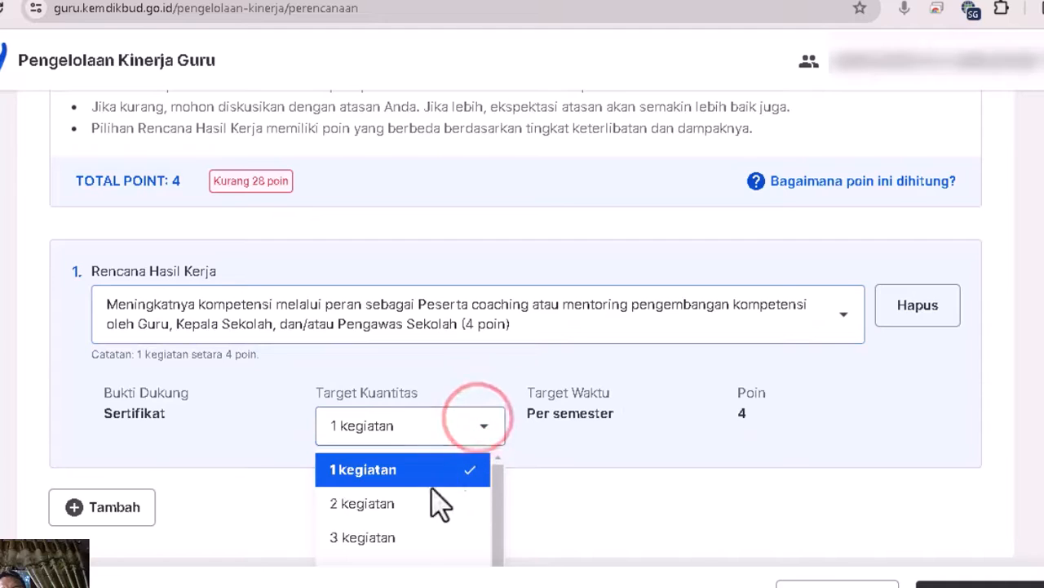
pyautogui.click(420, 506)
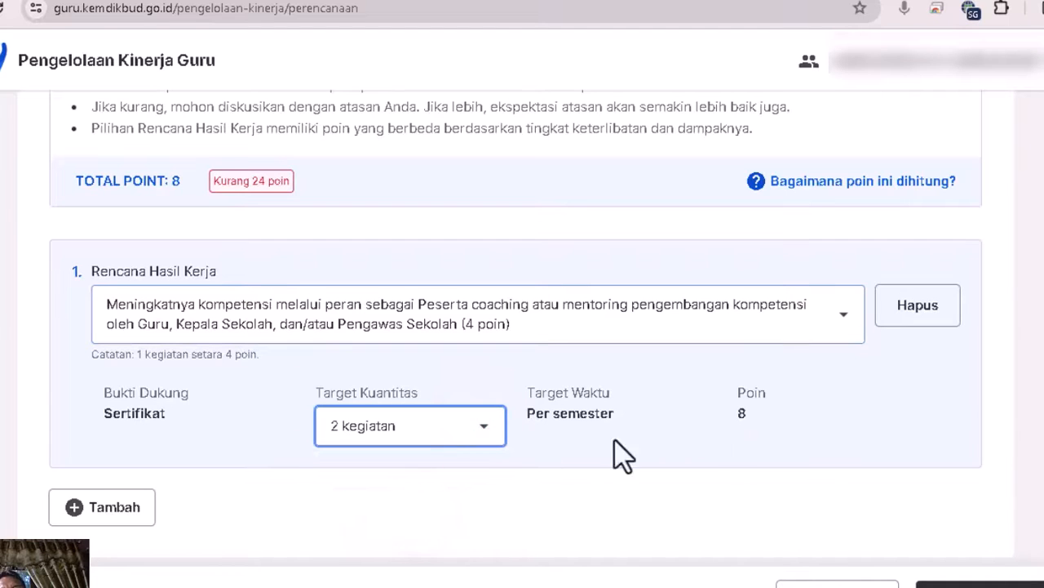
pyautogui.click(469, 430)
pyautogui.click(442, 466)
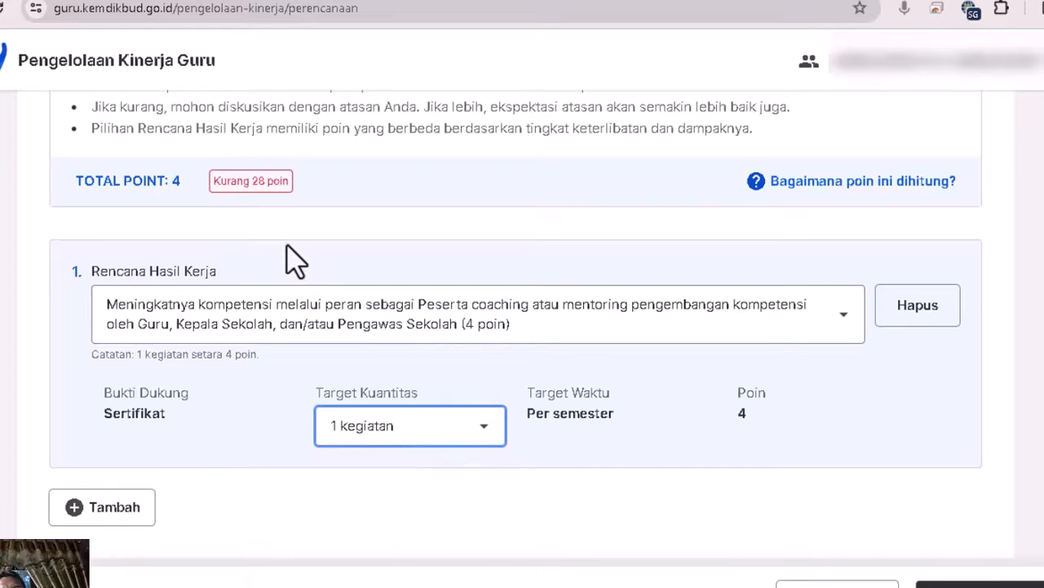
# Add a second Rencana Hasil Kerja for Penelaah Aksi Nyata sejawat (6 poin) with a Target Kuantitas of 2 kegiatan
pyautogui.scroll(-1, 286, 274)
pyautogui.click(140, 470)
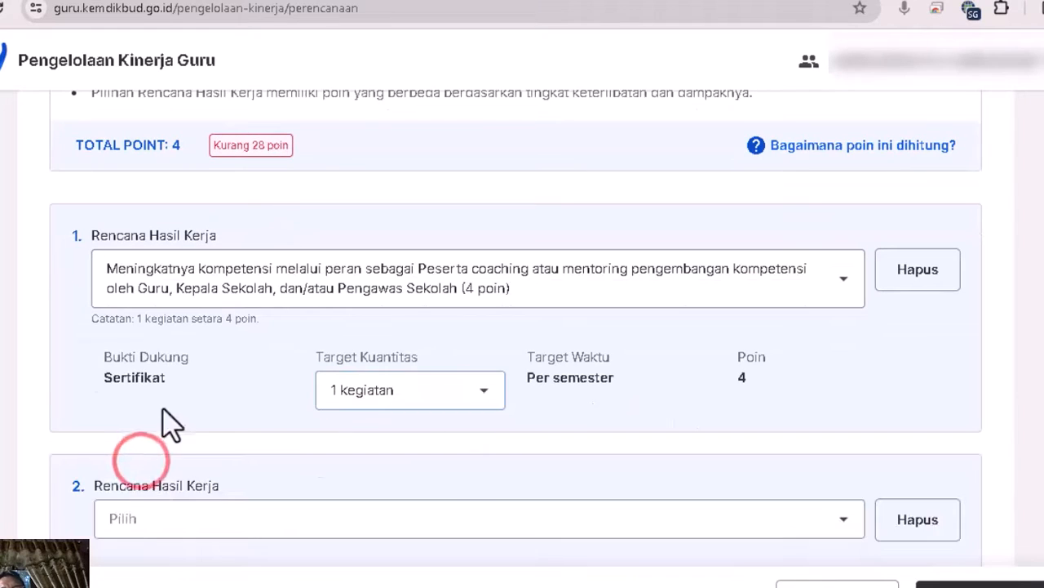
pyautogui.scroll(-3, 162, 424)
pyautogui.click(186, 307)
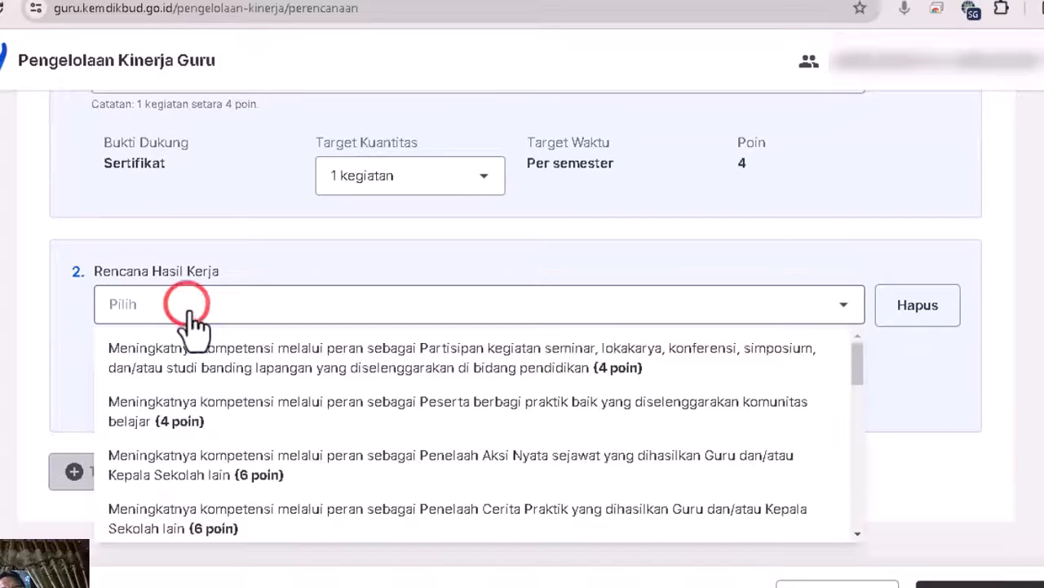
pyautogui.click(236, 474)
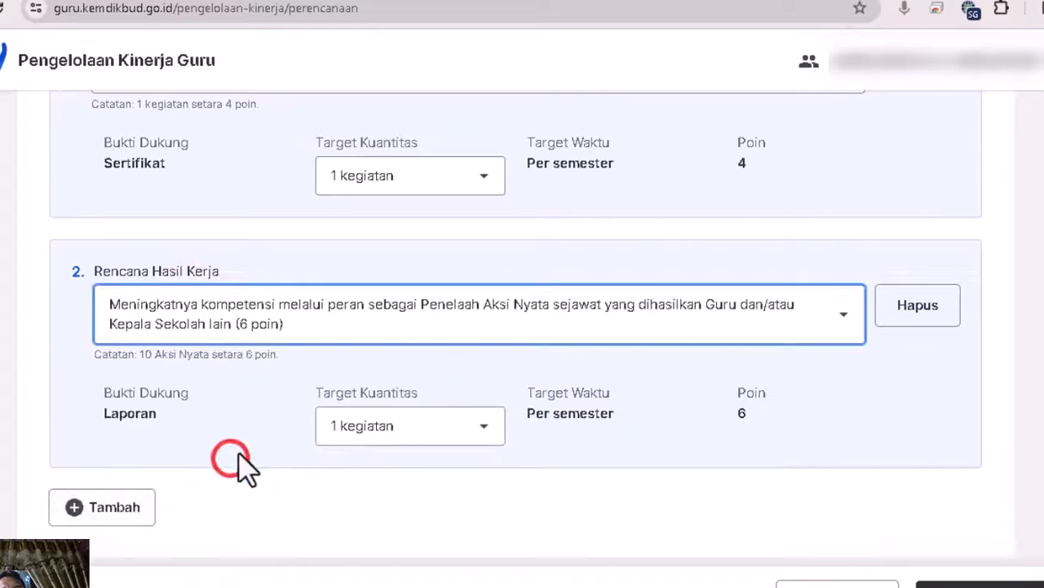
pyautogui.scroll(-1, 241, 457)
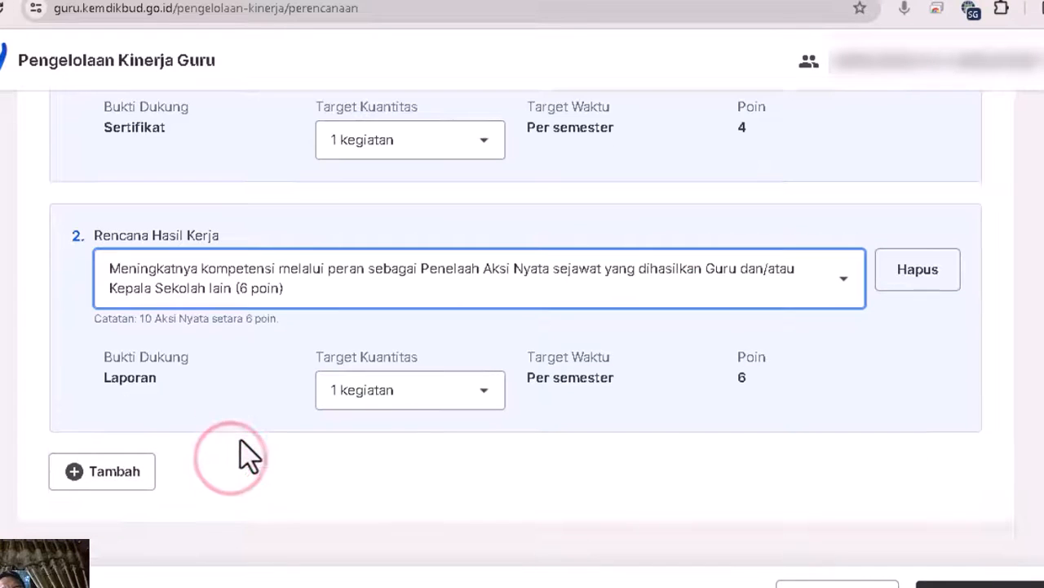
pyautogui.click(423, 386)
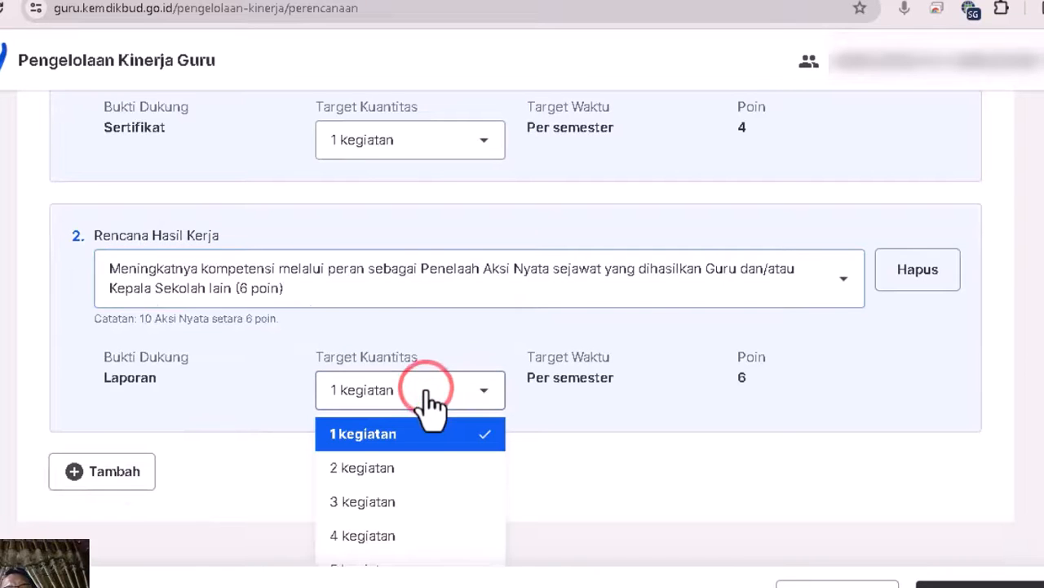
pyautogui.click(412, 471)
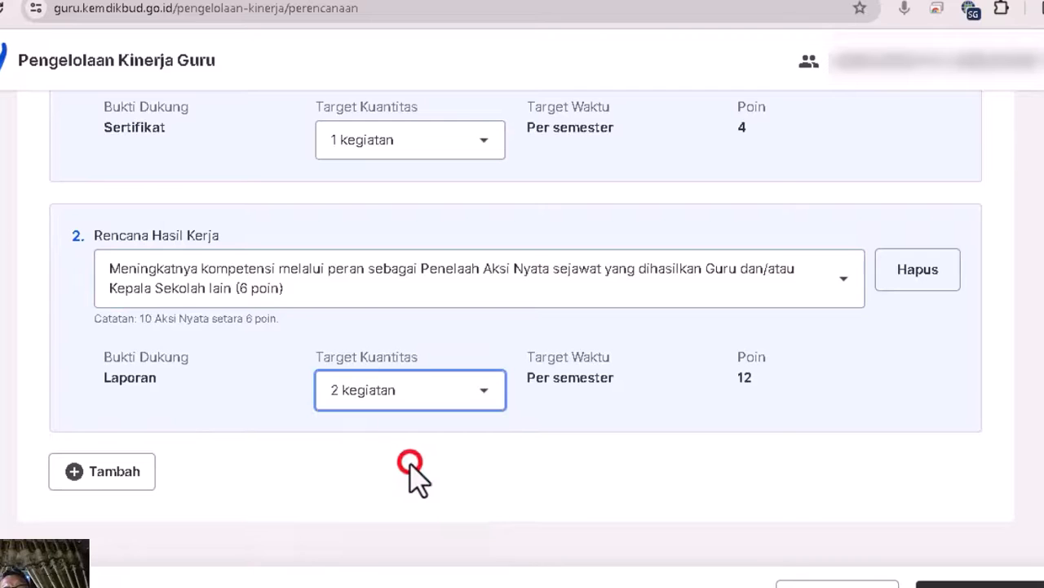
# Add a third Rencana Hasil Kerja for Partisipan kegiatan seminar, lokakarya, konferensi, simposium (4 poin) and check the total points
pyautogui.click(124, 478)
pyautogui.scroll(-2, 202, 460)
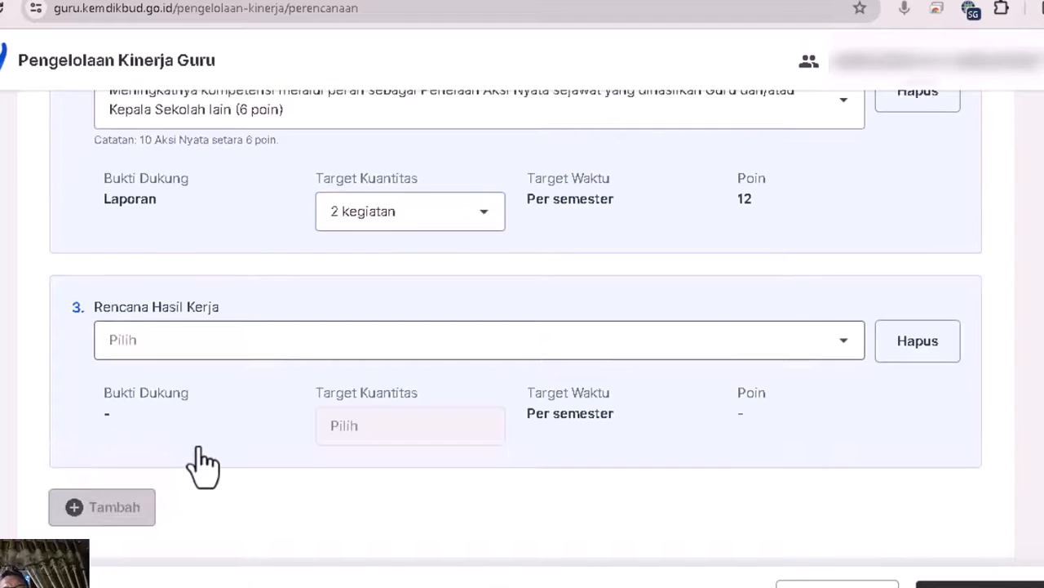
pyautogui.click(201, 343)
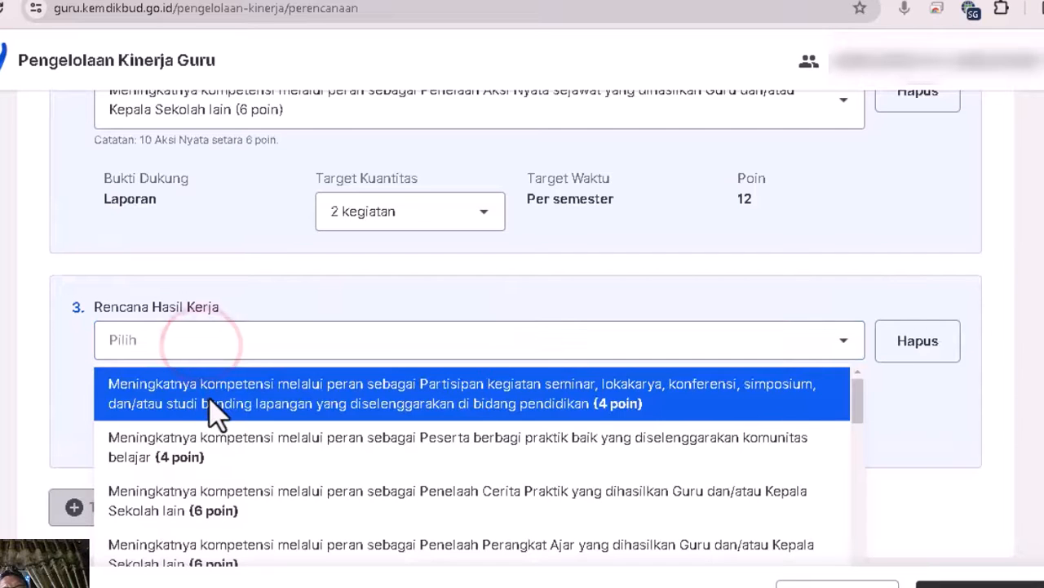
pyautogui.click(209, 399)
pyautogui.scroll(-1, 216, 421)
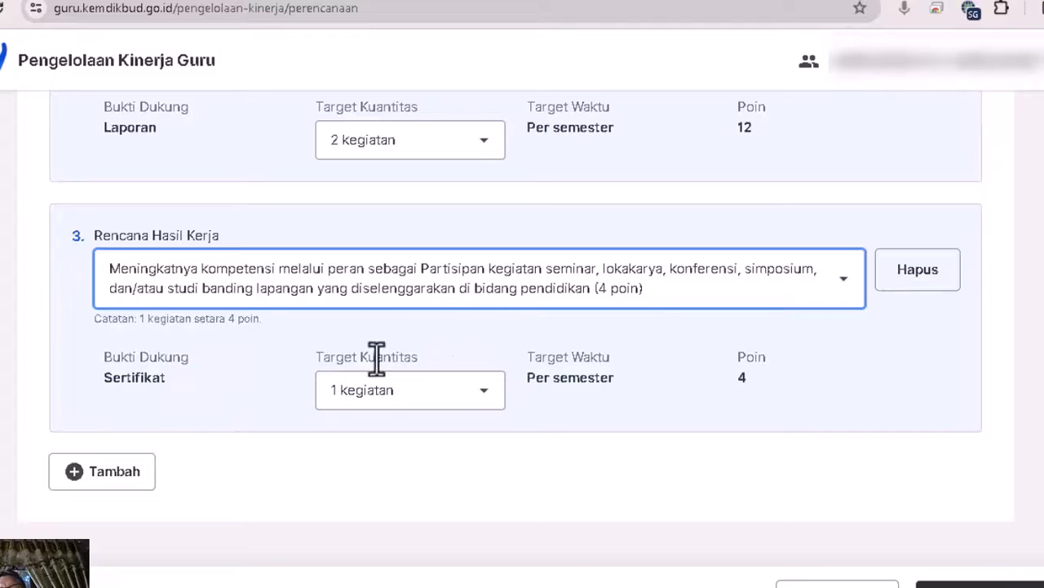
pyautogui.scroll(4, 316, 359)
pyautogui.scroll(3, 317, 359)
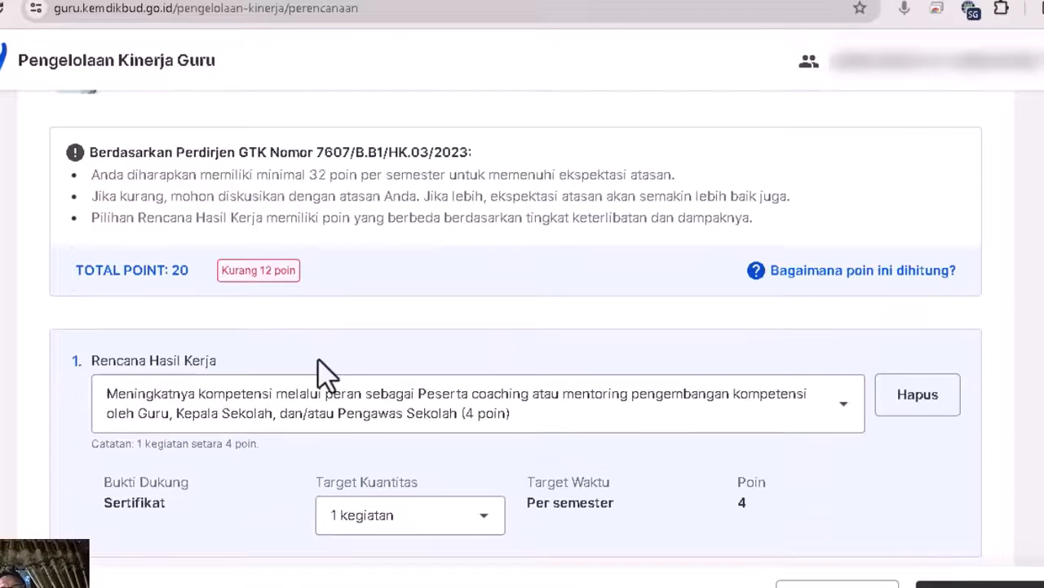
# Add a fourth Rencana Hasil Kerja for Penelaah Perangkat Ajar yang dihasilkan Guru dan/atau Kepala Sekolah lain (6 poin)
pyautogui.scroll(-6, 324, 373)
pyautogui.scroll(-1, 310, 356)
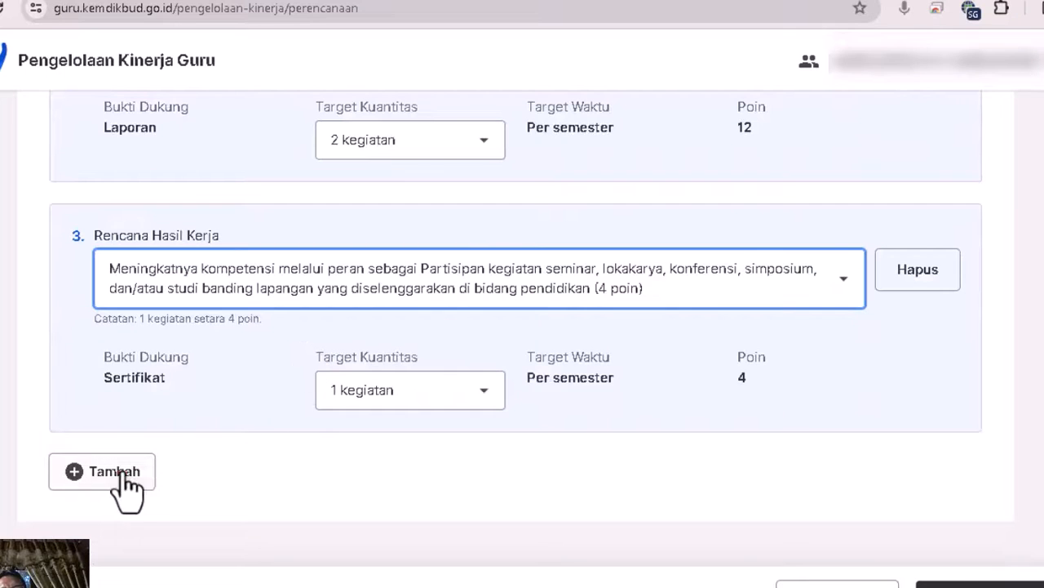
pyautogui.click(124, 469)
pyautogui.scroll(-2, 163, 466)
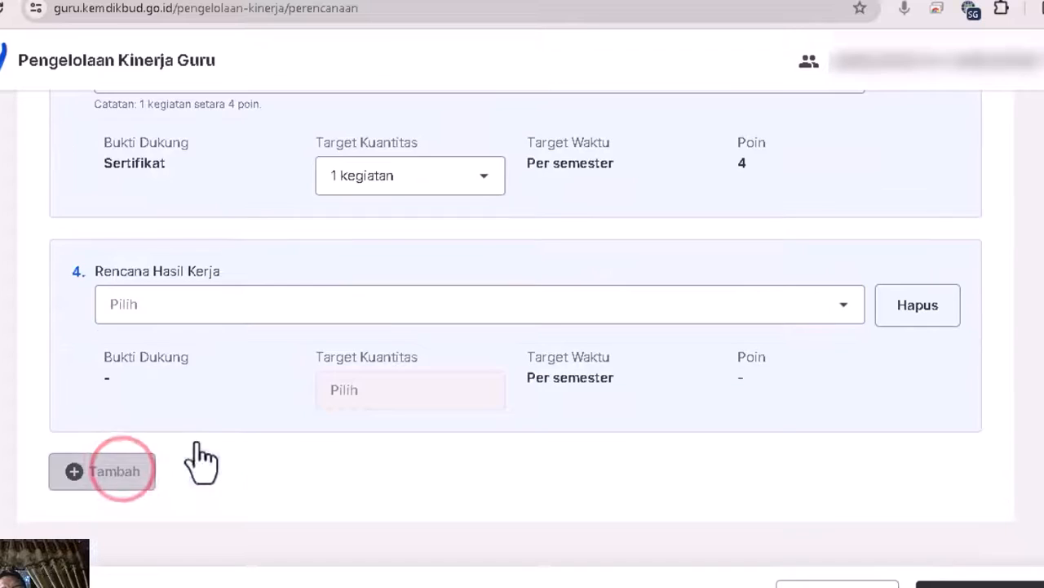
pyautogui.click(236, 305)
pyautogui.click(259, 449)
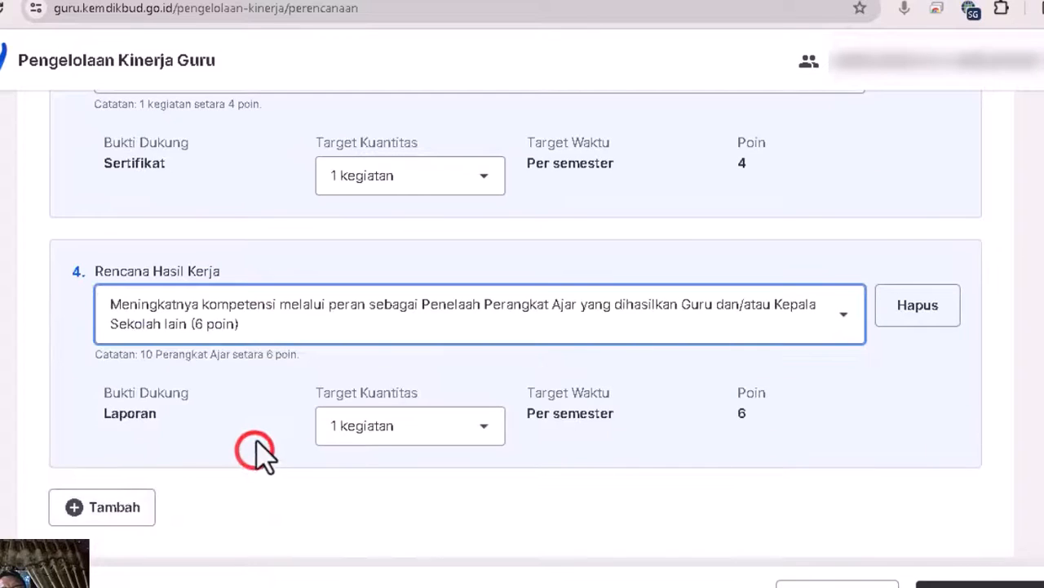
# Add a fifth Rencana Hasil Kerja for Penelaah Cerita Praktik yang dihasilkan Guru dan/atau Kepala Sekolah lain (6 poin) and check the total points
pyautogui.scroll(-1, 265, 445)
pyautogui.scroll(8, 269, 443)
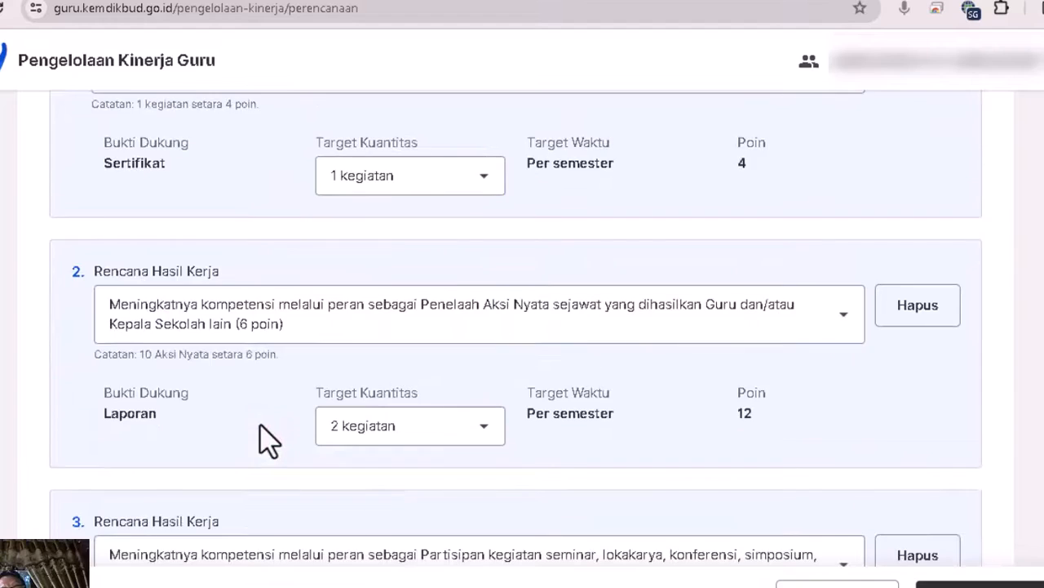
pyautogui.scroll(-9, 269, 443)
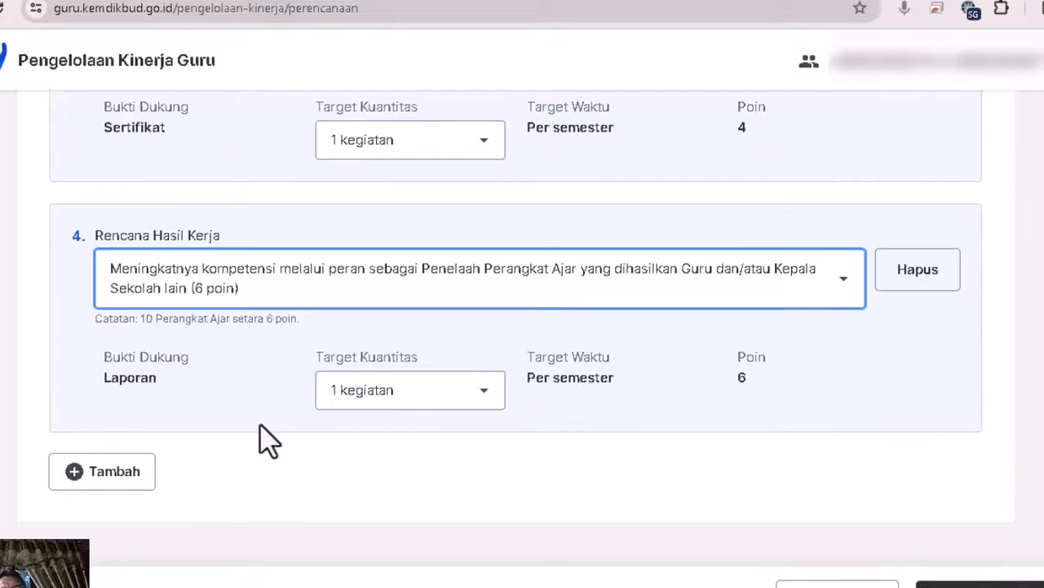
pyautogui.click(92, 471)
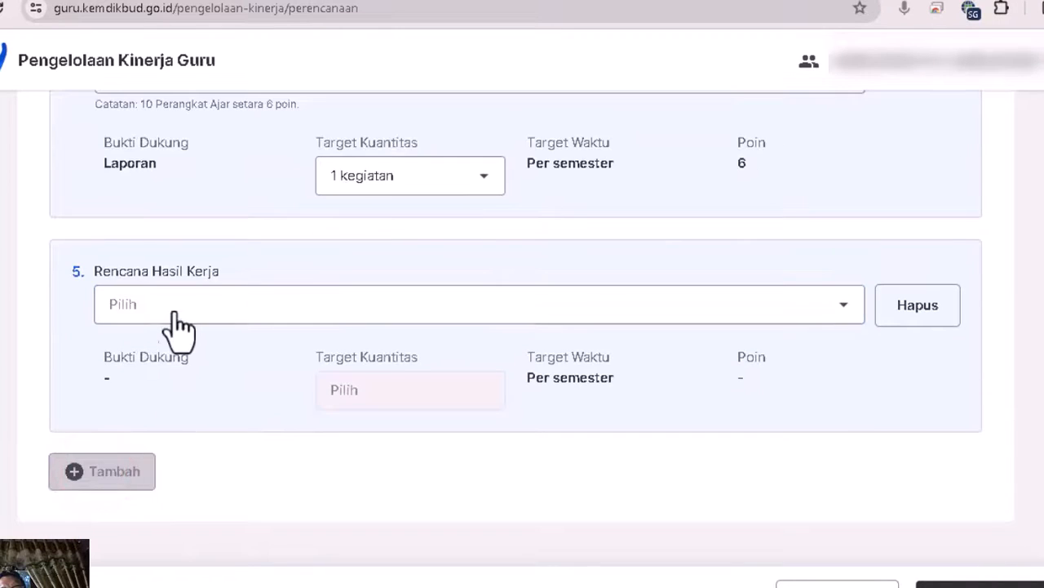
pyautogui.click(174, 305)
pyautogui.click(204, 408)
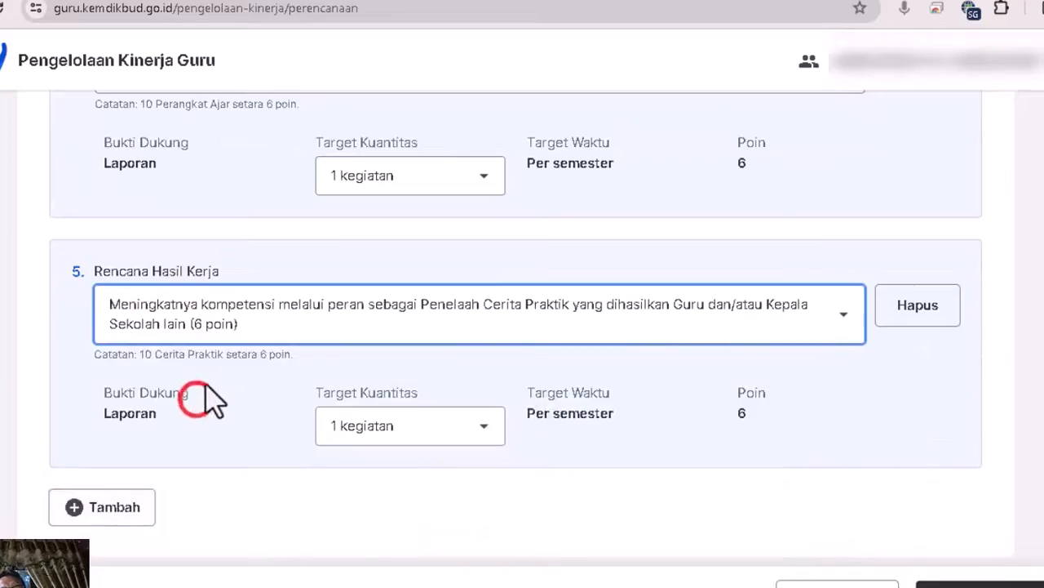
pyautogui.scroll(10, 210, 391)
pyautogui.scroll(4, 217, 377)
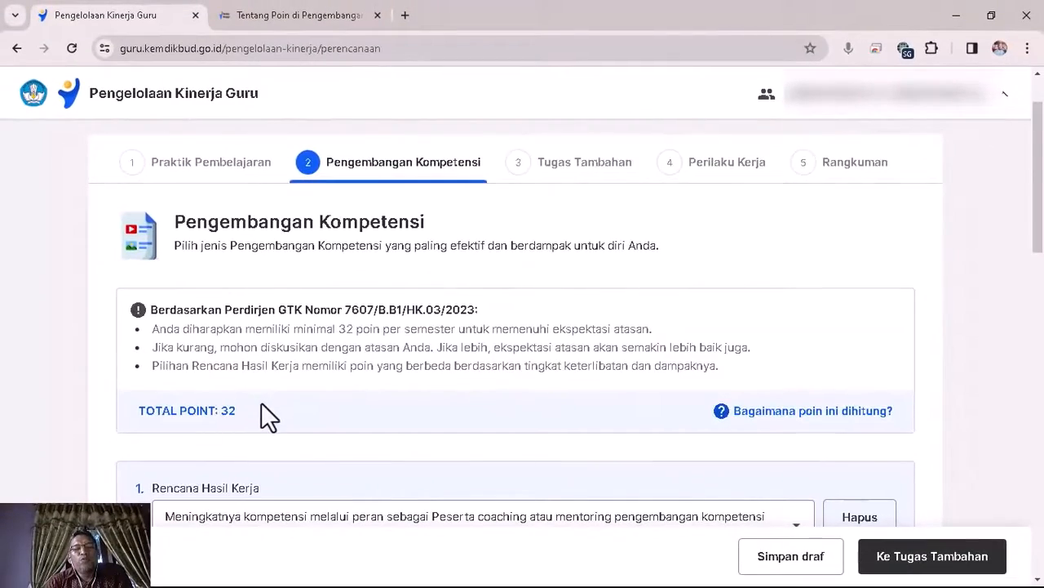
pyautogui.scroll(-8, 261, 404)
pyautogui.scroll(-5, 261, 409)
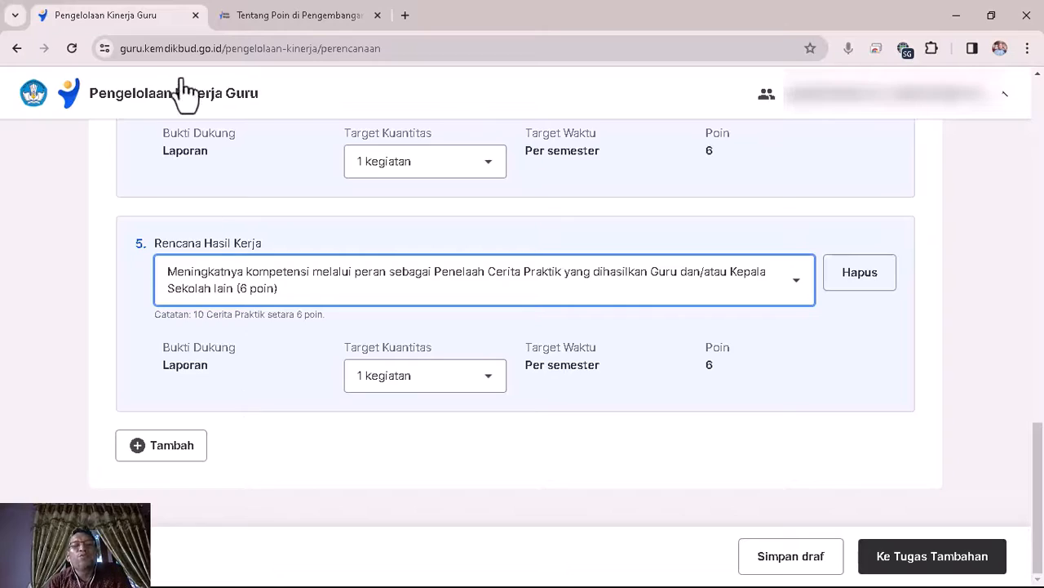
# Consult the reference article's table of Rencana Hasil Kerja for each activity's Catatan, Bukti Dukung and Poin, and return to the plan
pyautogui.click(308, 18)
pyautogui.scroll(4, 394, 236)
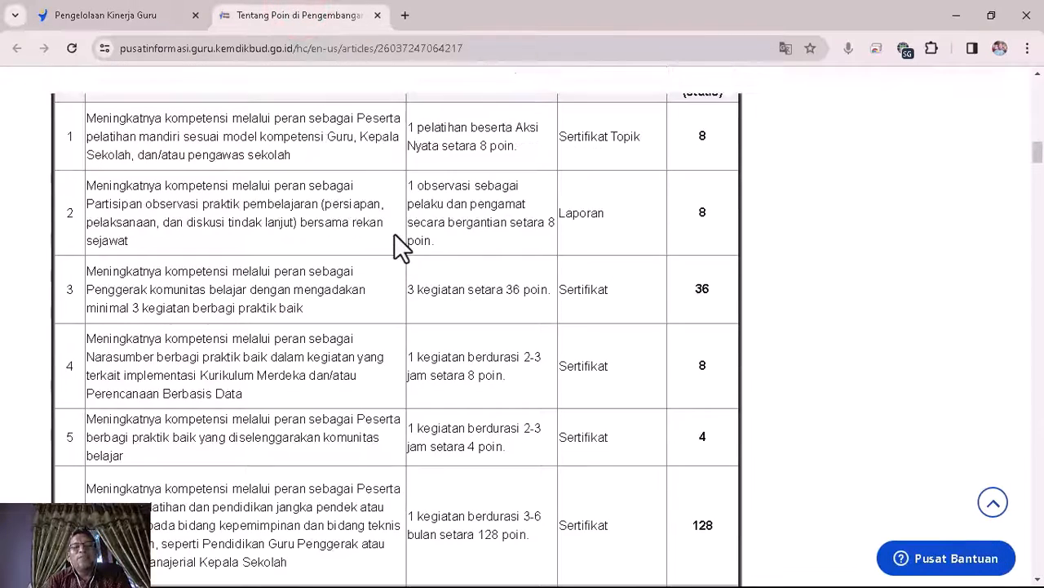
pyautogui.scroll(-1, 536, 245)
pyautogui.scroll(2, 527, 196)
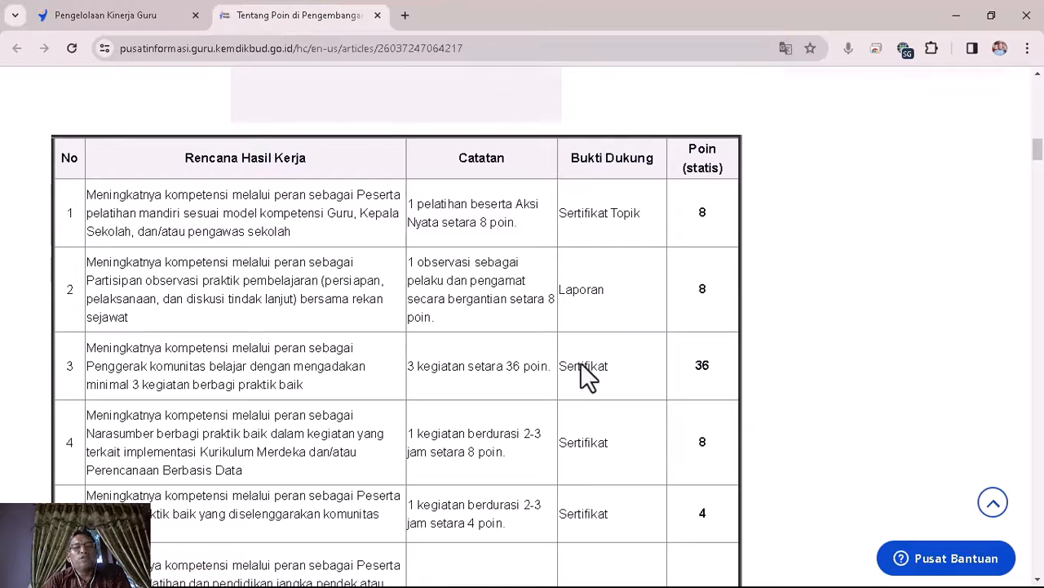
pyautogui.click(106, 13)
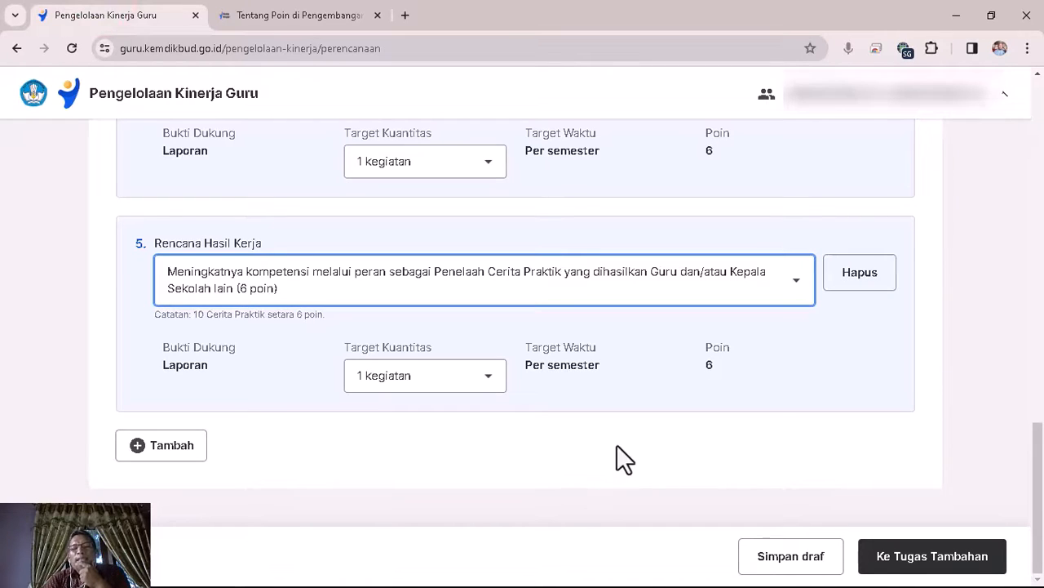
# Review the total points and the five Pengembangan Kompetensi entries, and continue to Tugas Tambahan
pyautogui.scroll(15, 615, 444)
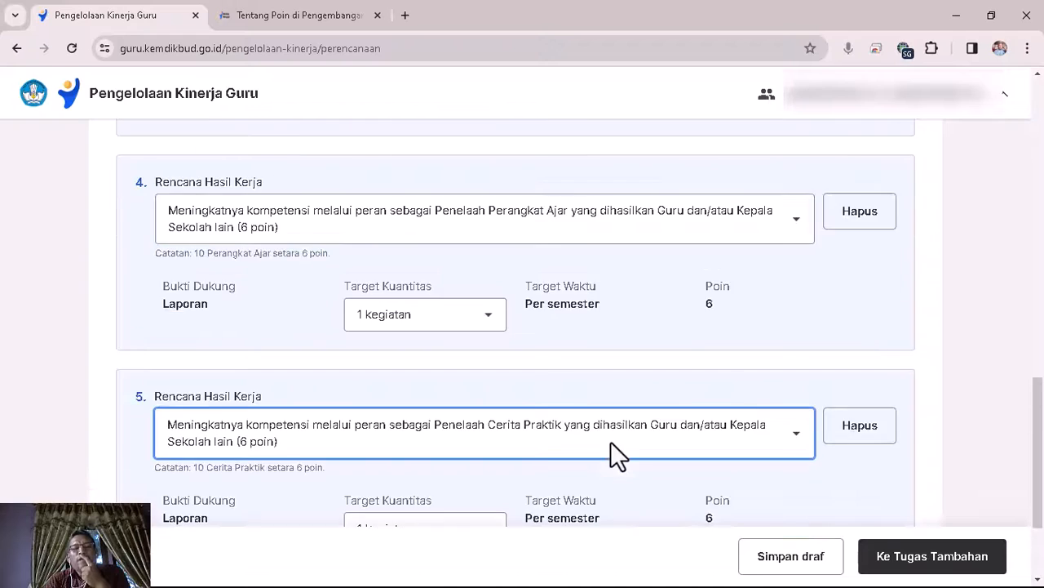
pyautogui.scroll(2, 603, 430)
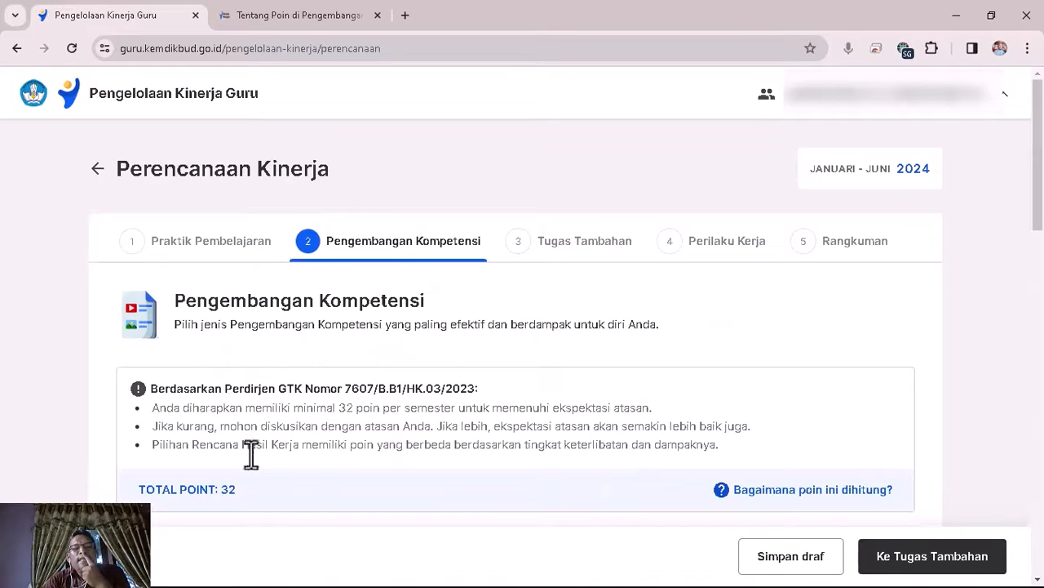
pyautogui.scroll(-7, 278, 489)
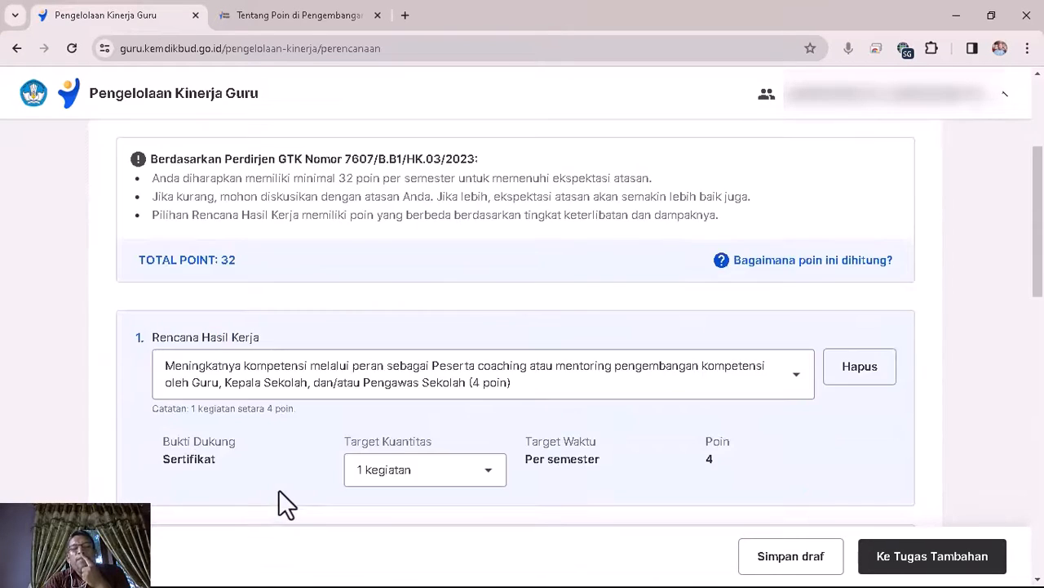
pyautogui.scroll(-3, 279, 489)
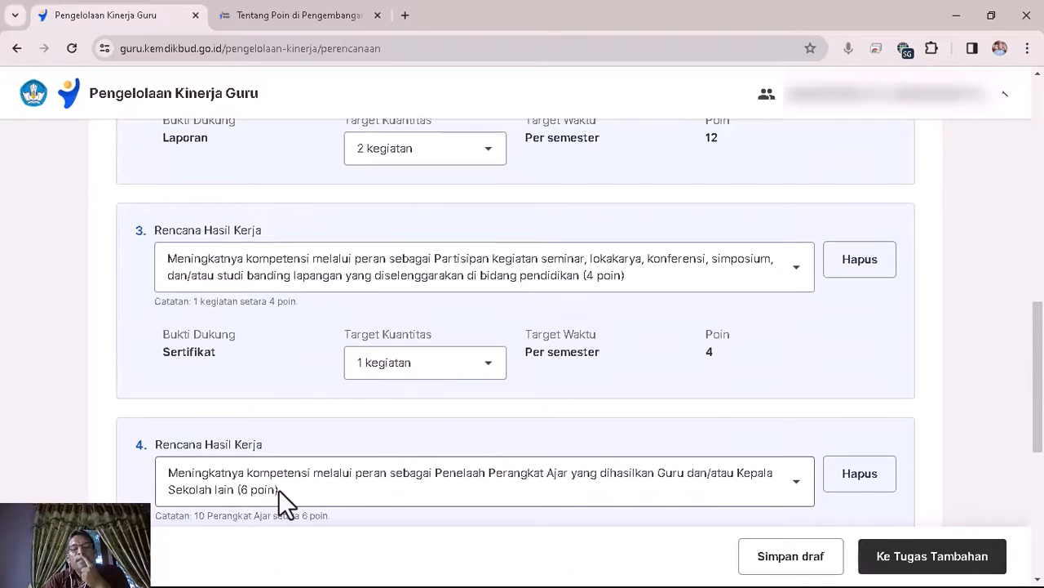
pyautogui.scroll(-5, 278, 489)
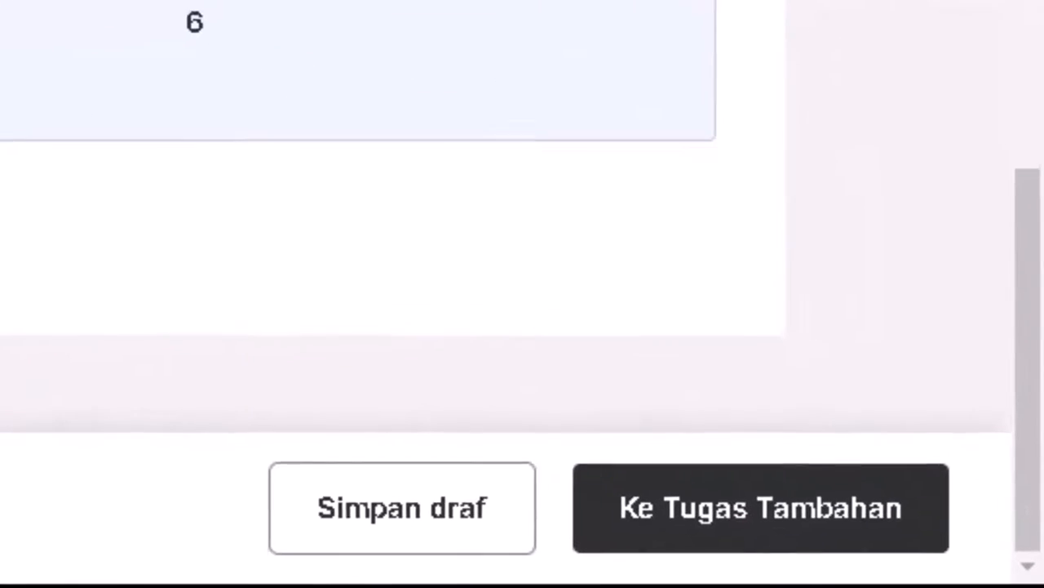
pyautogui.click(852, 499)
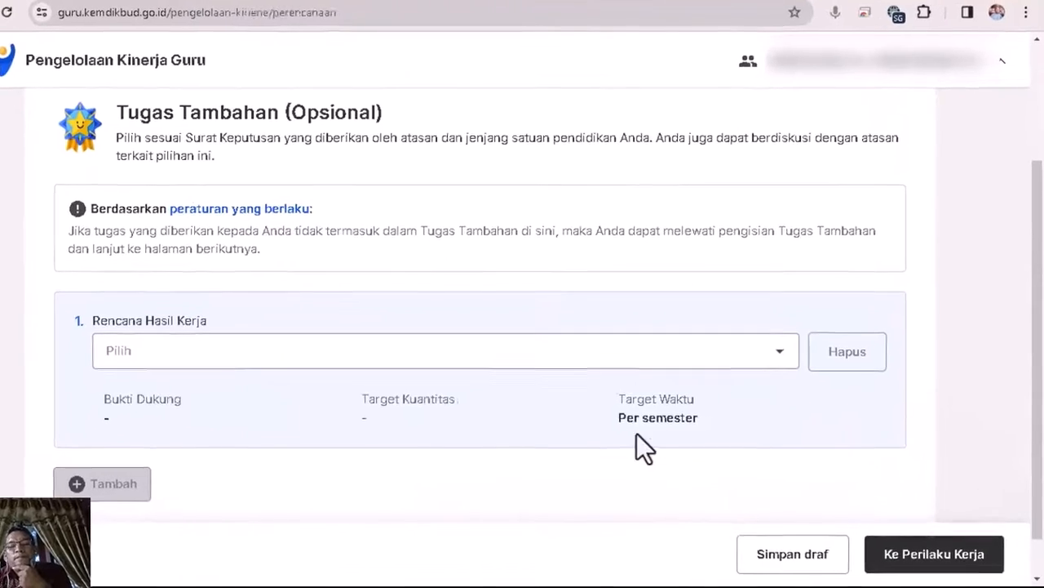
# Set the first Tugas Tambahan Rencana Hasil Kerja to the Semua jenjang option for Guru Piket
pyautogui.click(607, 351)
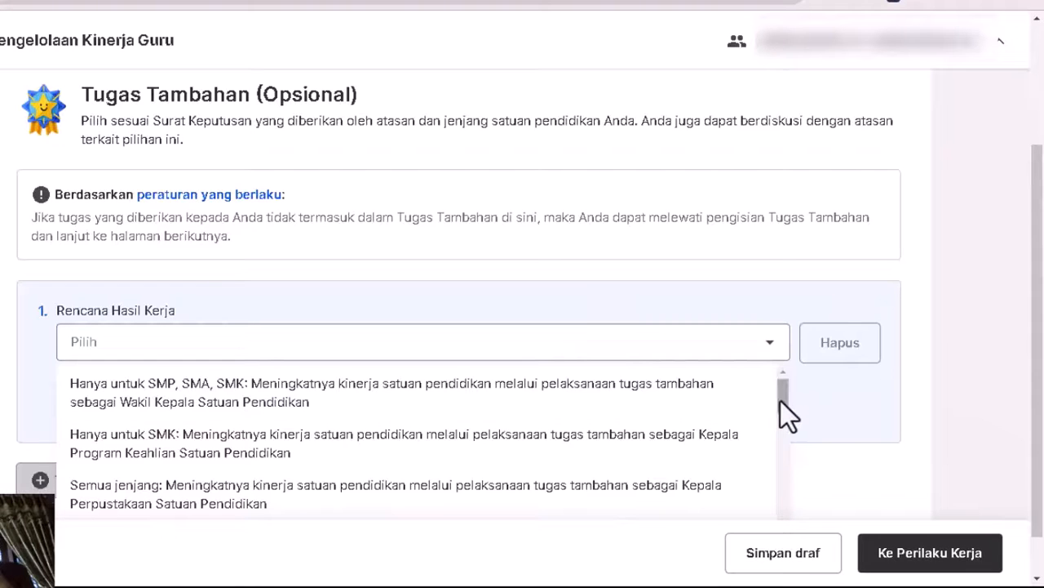
pyautogui.moveTo(782, 400); pyautogui.dragTo(767, 460)
pyautogui.scroll(-3, 767, 470)
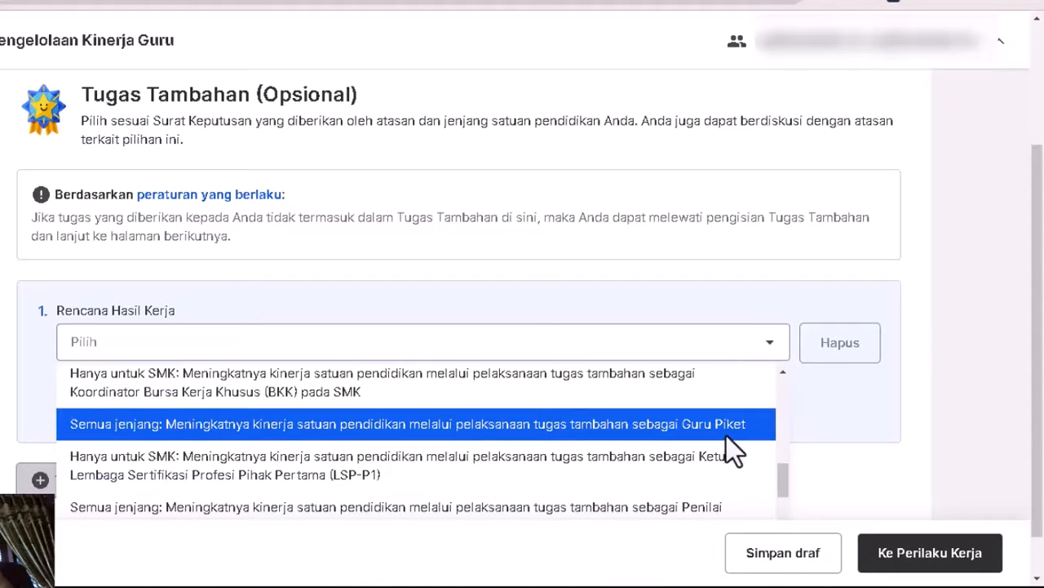
pyautogui.click(726, 436)
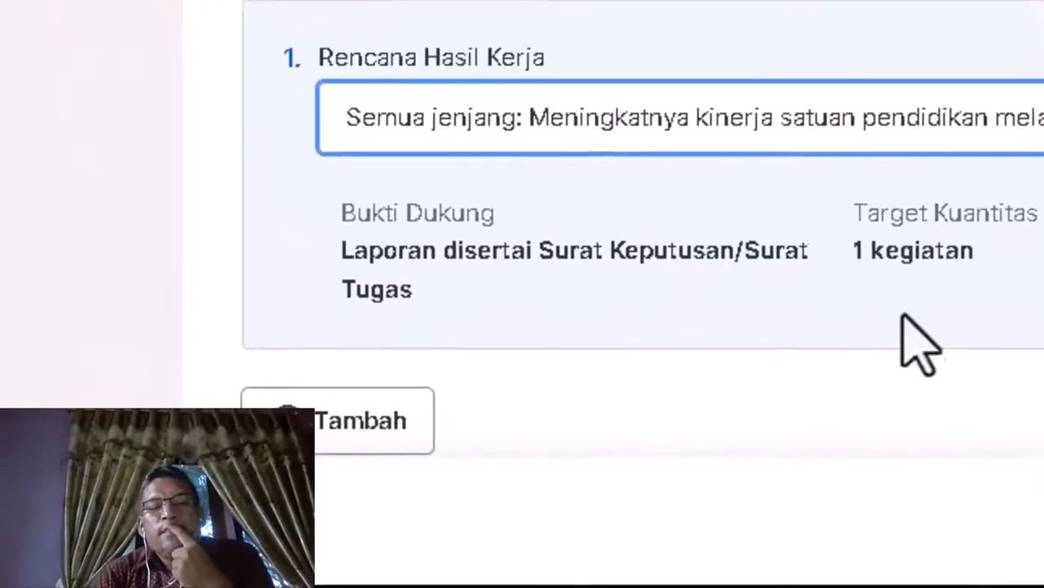
# Add a second Tugas Tambahan Rencana Hasil Kerja using the Semua jenjang option for Kepala Perpustakaan Satuan Pendidikan
pyautogui.click(348, 413)
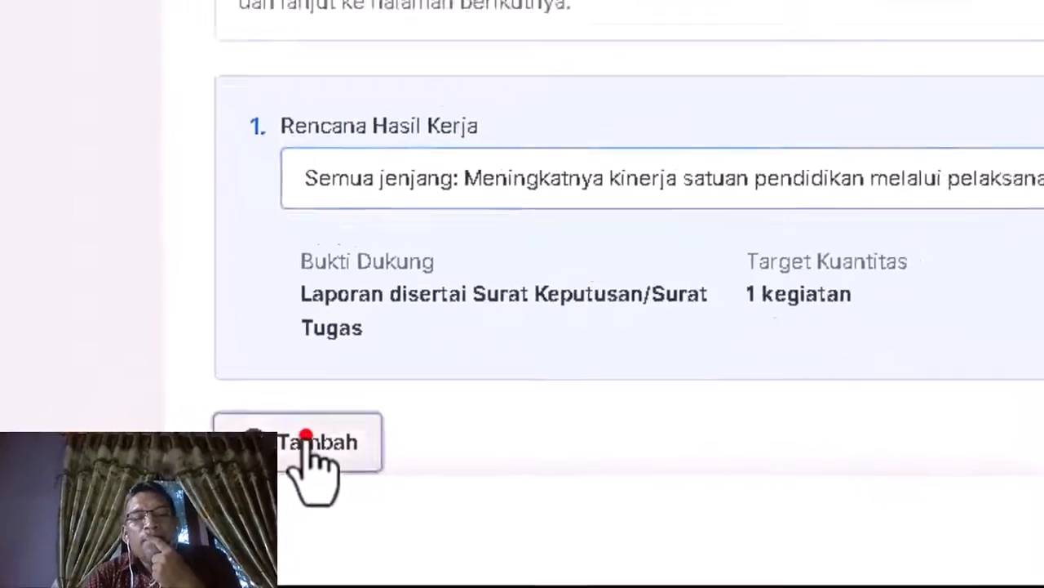
pyautogui.scroll(-2, 391, 451)
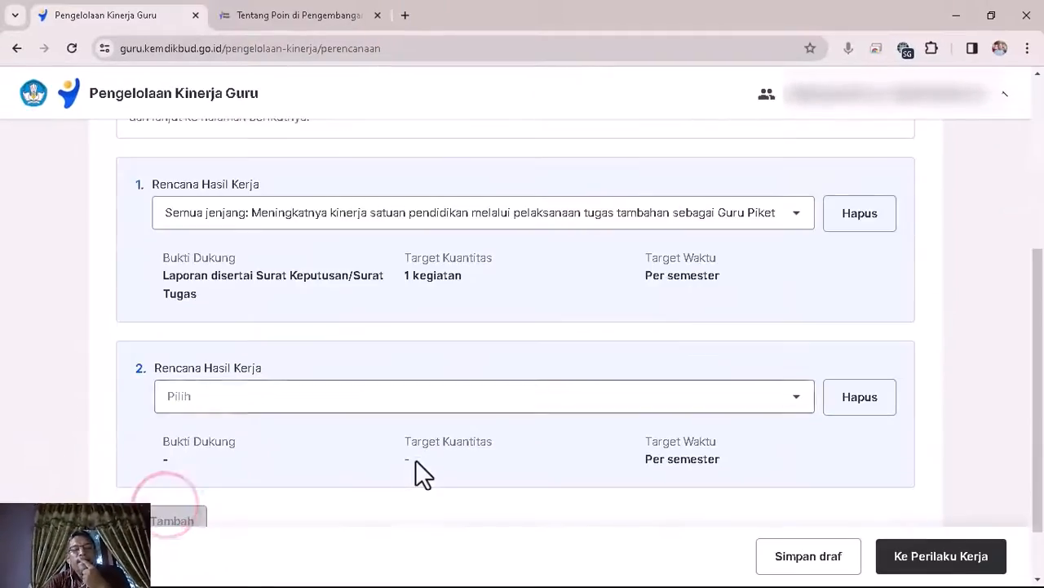
pyautogui.click(380, 392)
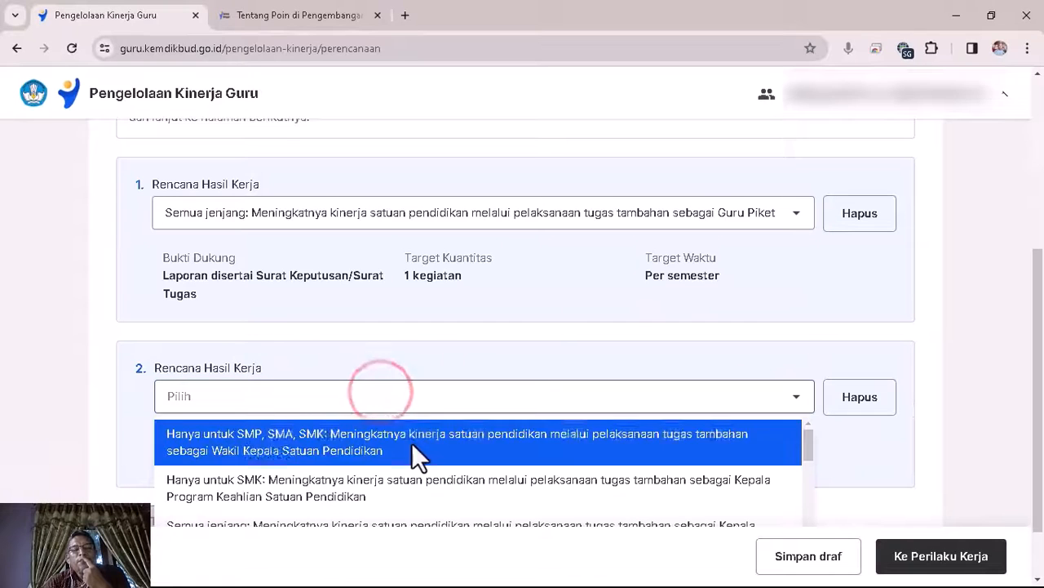
pyautogui.scroll(-1, 412, 453)
pyautogui.scroll(-1, 412, 448)
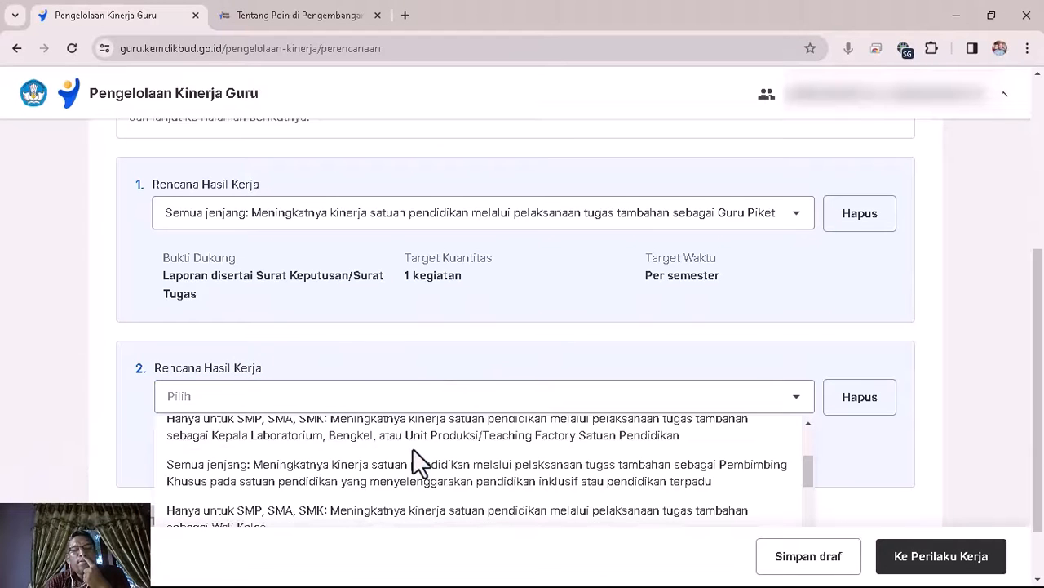
pyautogui.scroll(1, 412, 448)
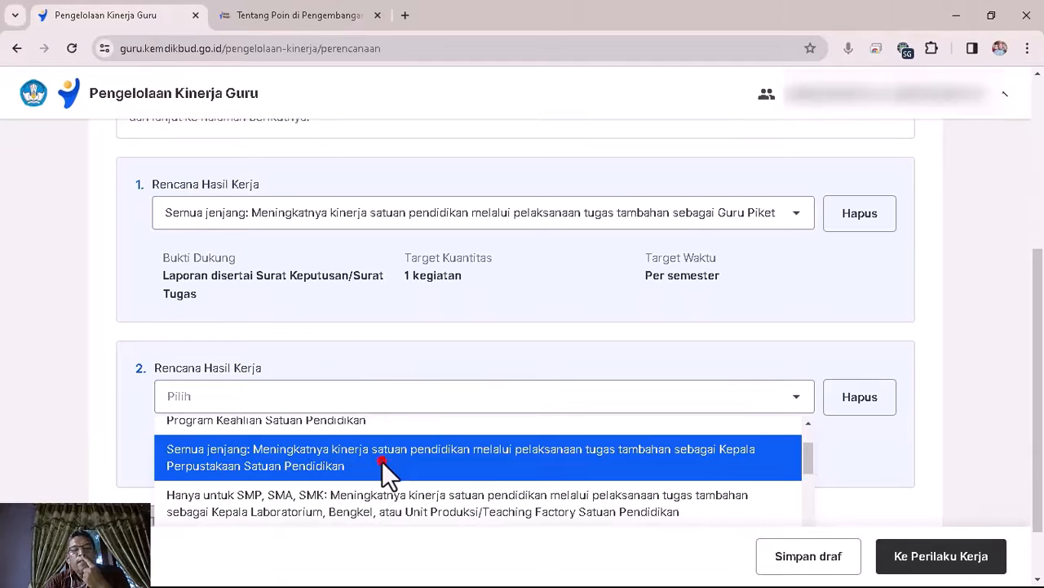
pyautogui.click(381, 460)
pyautogui.scroll(-1, 534, 457)
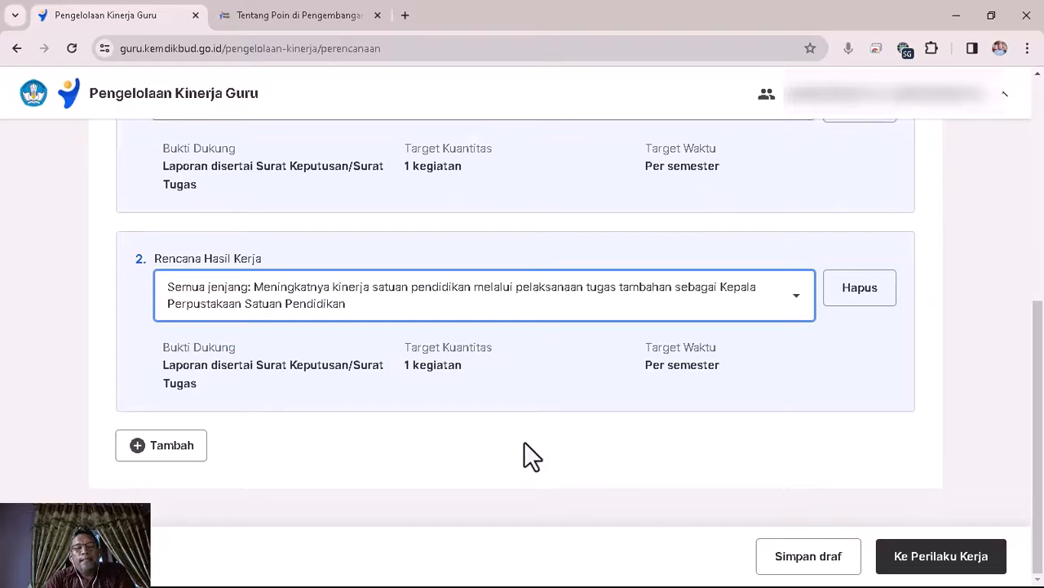
# Review the two Tugas Tambahan entries and continue to Perilaku Kerja
pyautogui.scroll(4, 594, 393)
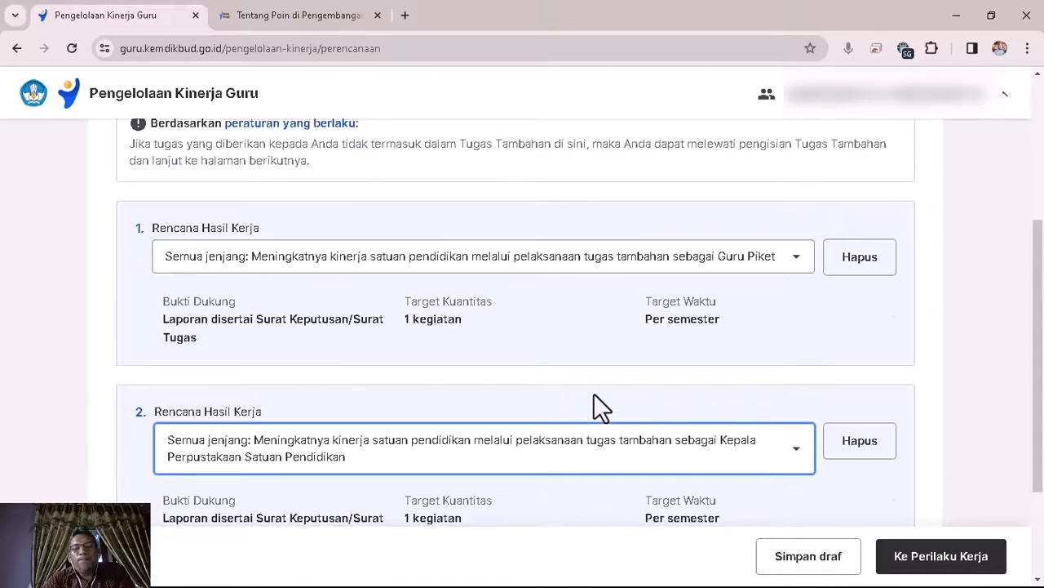
pyautogui.scroll(-3, 593, 392)
pyautogui.scroll(-1, 593, 392)
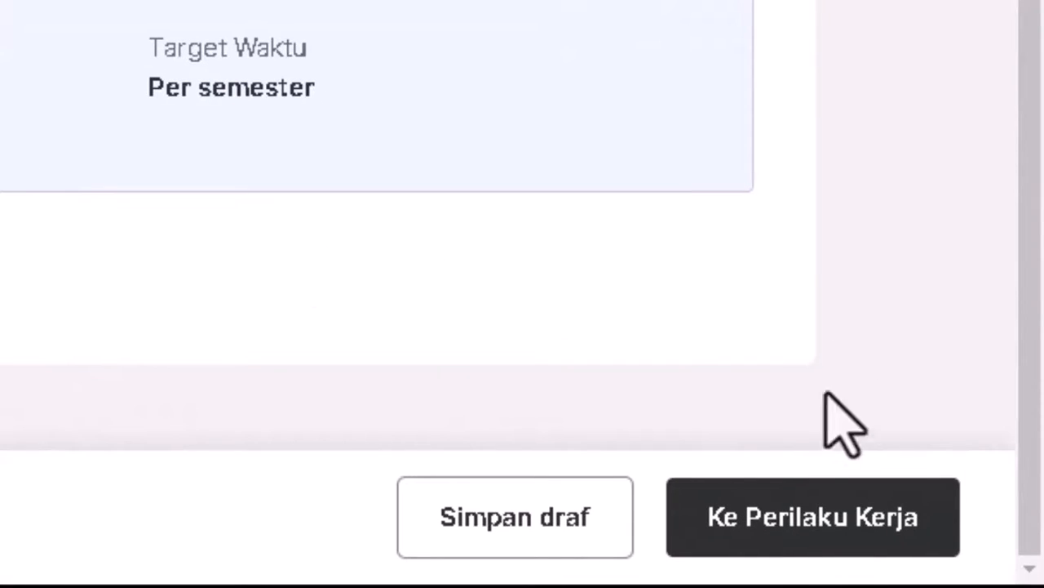
pyautogui.click(790, 502)
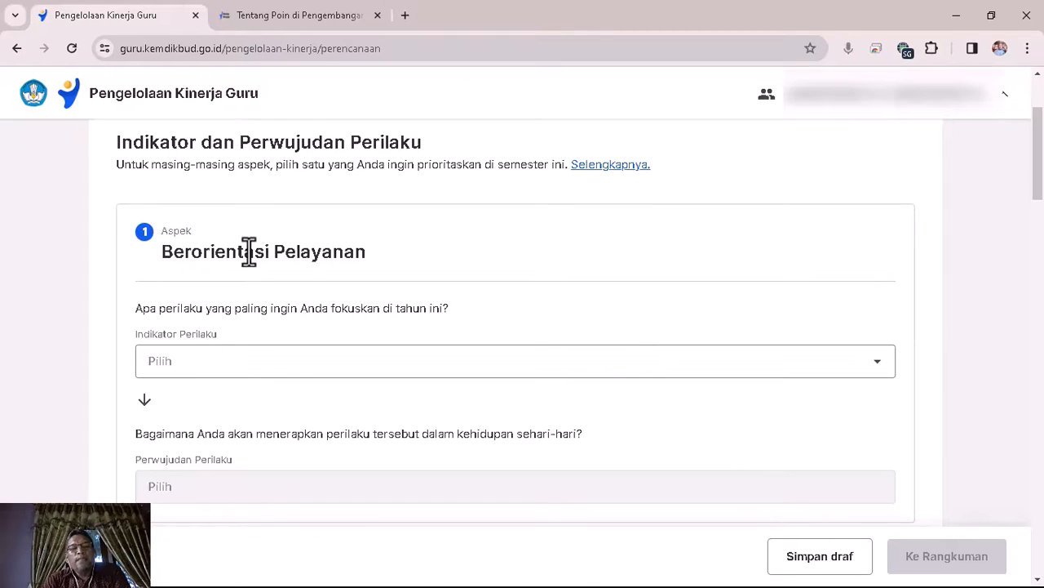
# Examine the Perilaku Kerja aspects from Berorientasi Pelayanan to Kolaboratif and their Indikator Perilaku and Perwujudan Perilaku fields
pyautogui.scroll(-1, 253, 261)
pyautogui.scroll(1, 255, 276)
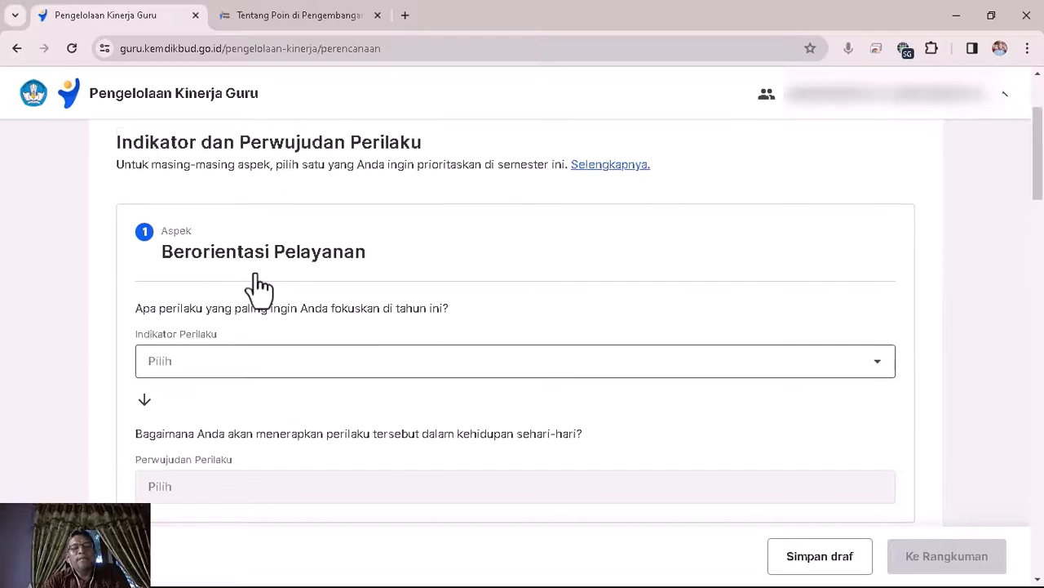
pyautogui.scroll(-4, 255, 276)
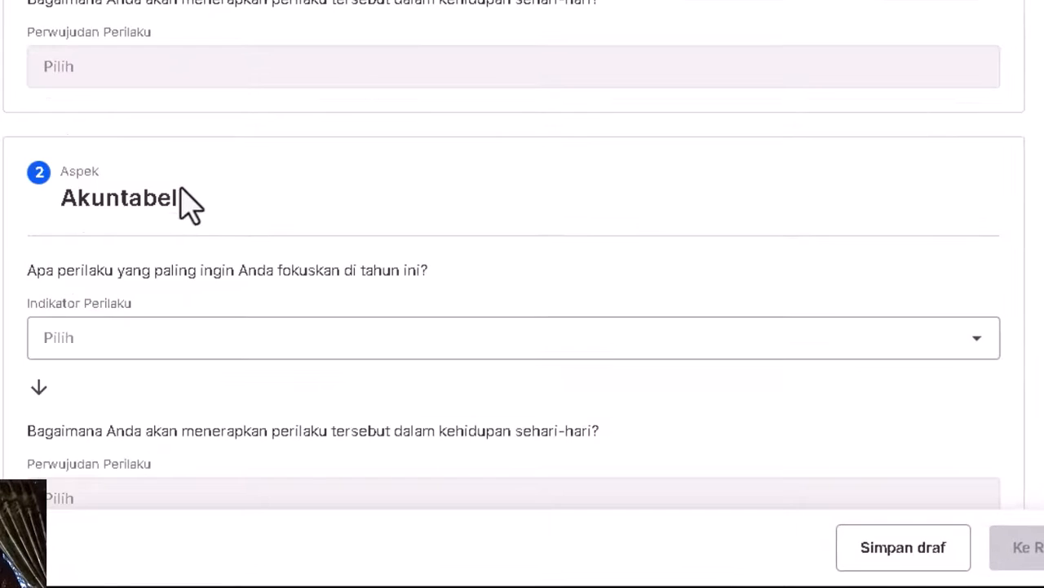
pyautogui.scroll(-5, 188, 220)
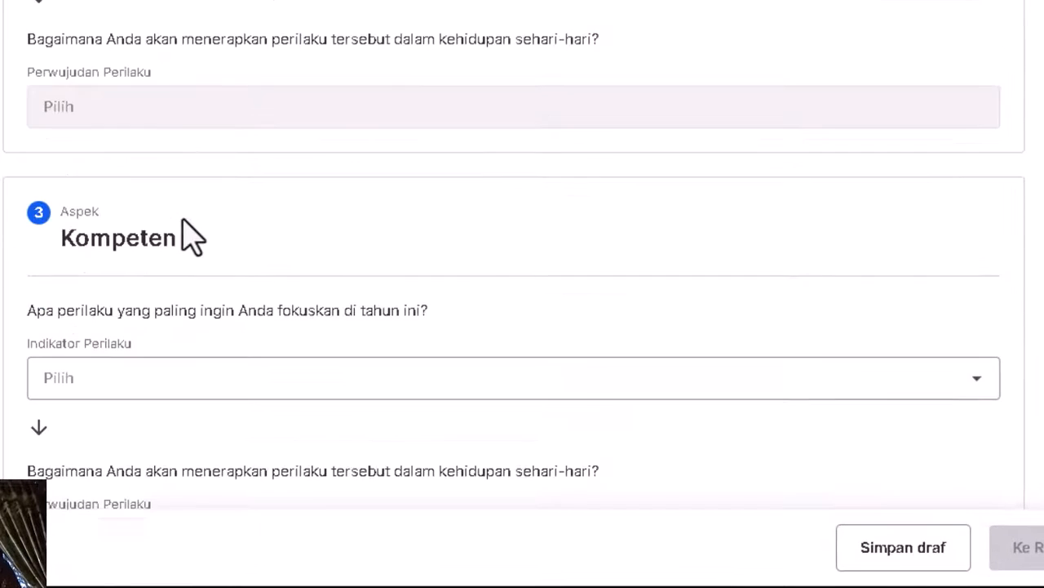
pyautogui.scroll(-6, 191, 277)
pyautogui.scroll(-10, 190, 302)
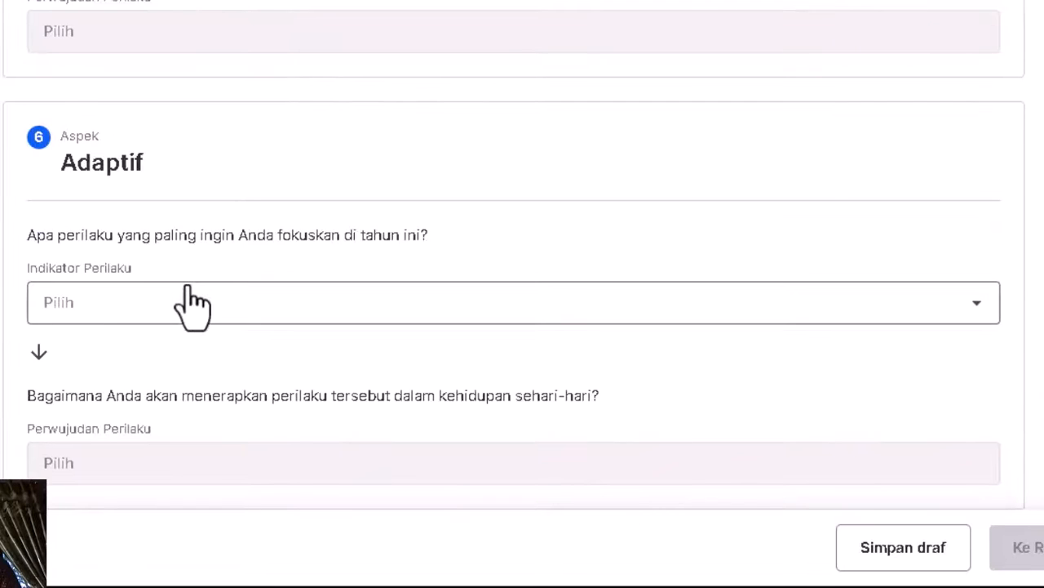
pyautogui.scroll(-6, 191, 303)
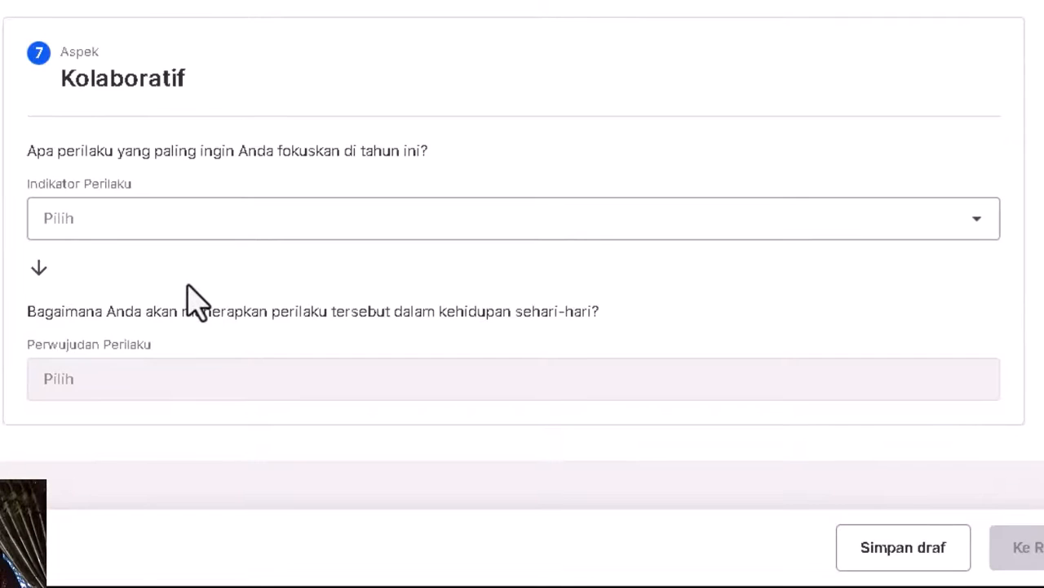
pyautogui.scroll(5, 196, 302)
pyautogui.scroll(-4, 196, 302)
pyautogui.scroll(18, 187, 294)
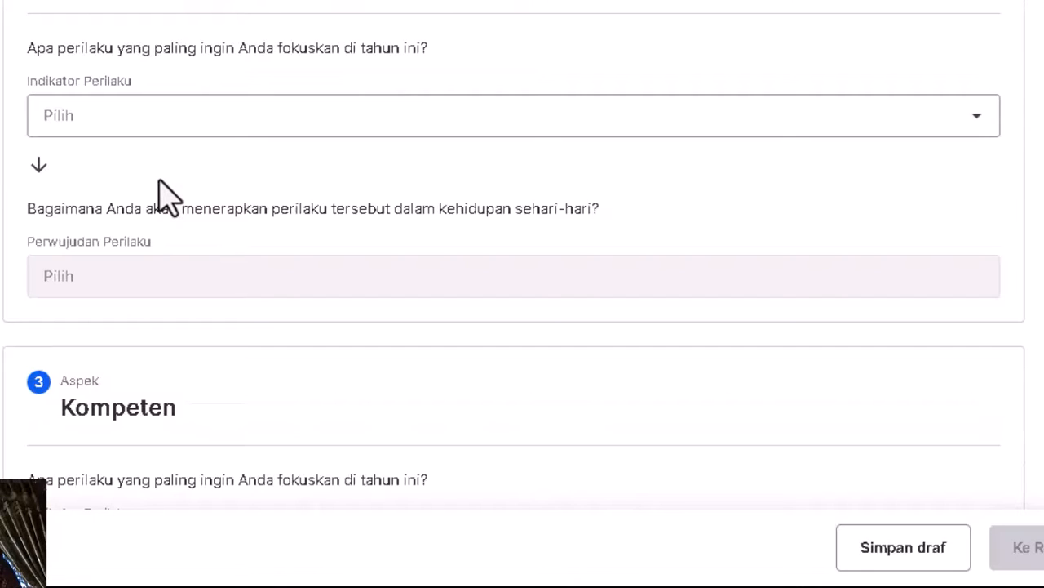
pyautogui.scroll(10, 167, 196)
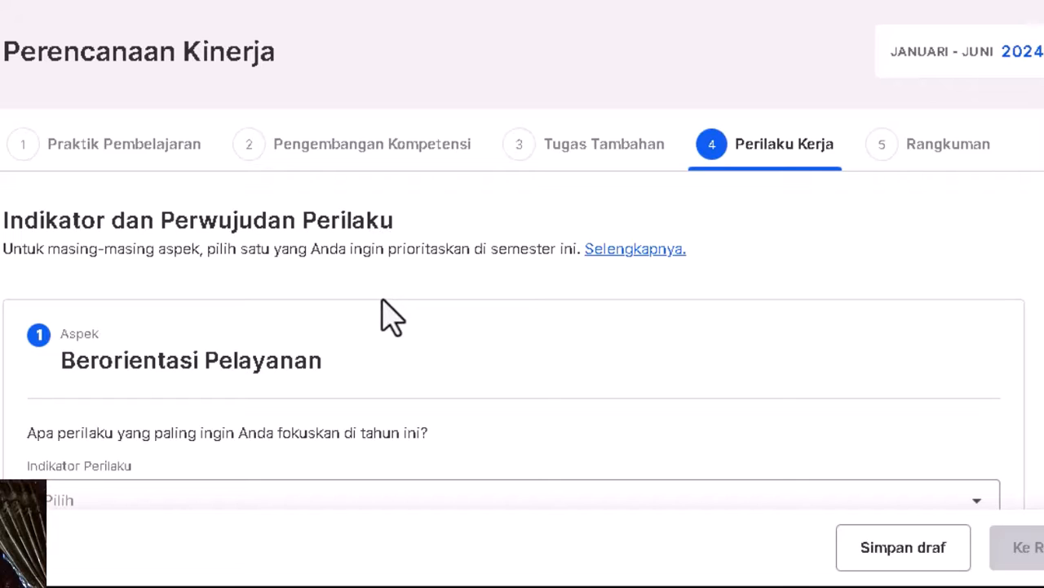
pyautogui.scroll(-4, 384, 310)
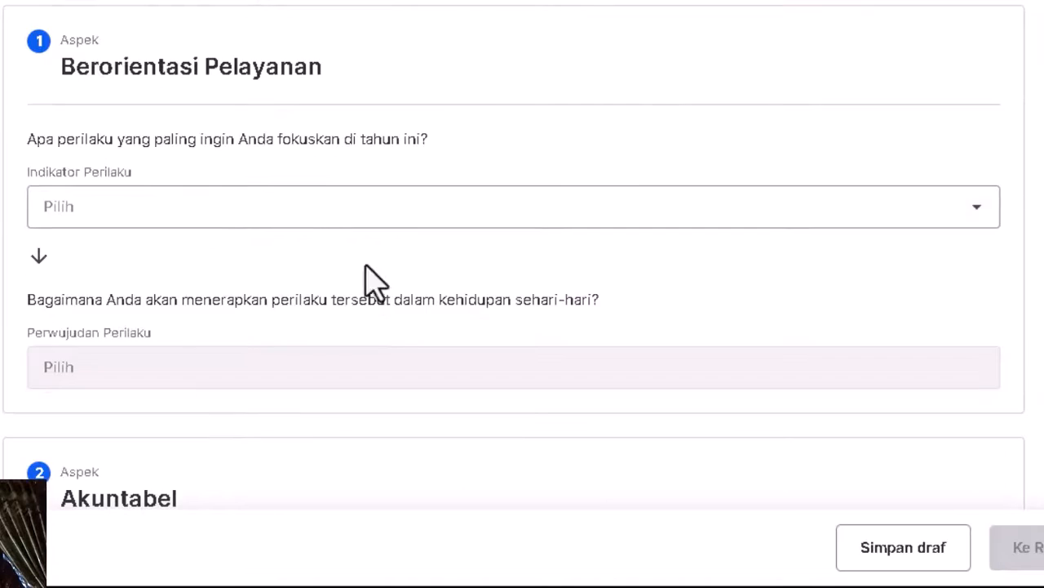
# For Berorientasi Pelayanan, choose Indikator 'Memahami kebutuhan peserta didik dan berusaha memenuhinya' and Perwujudan 'Mengidentifikasi kebutuhan peserta didik secara proaktif'
pyautogui.click(189, 210)
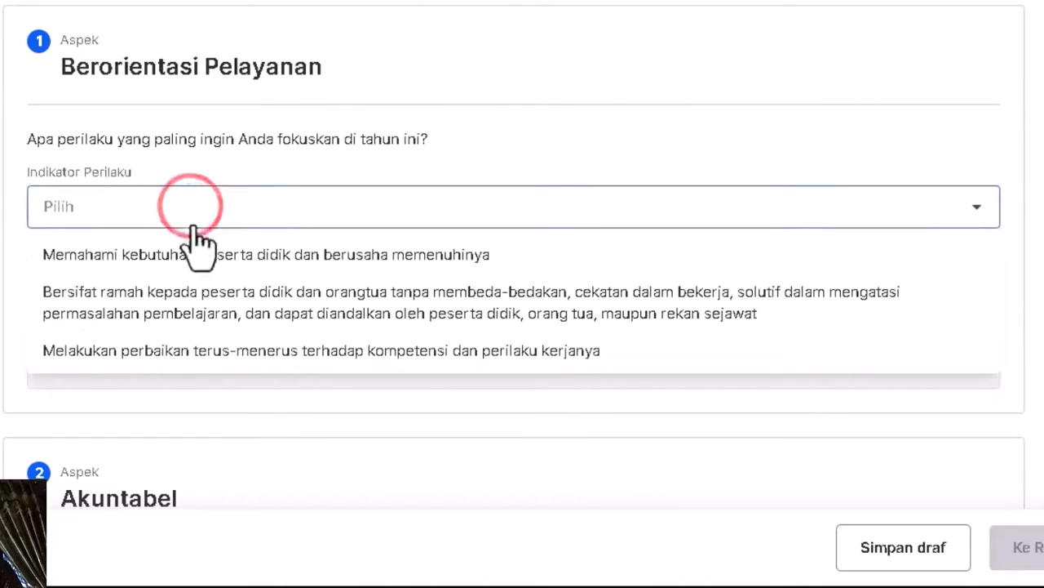
pyautogui.click(205, 259)
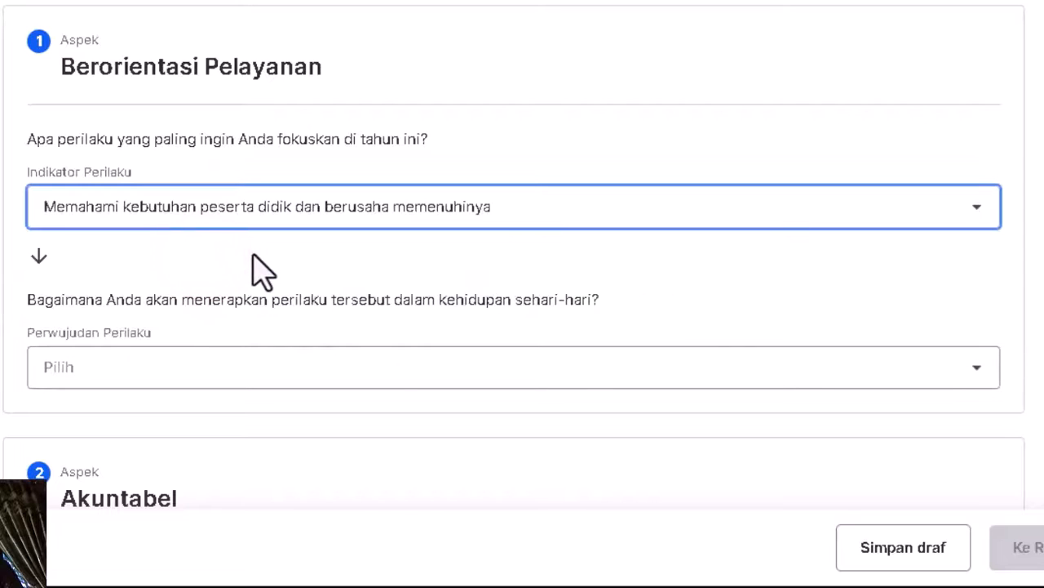
pyautogui.scroll(-3, 263, 270)
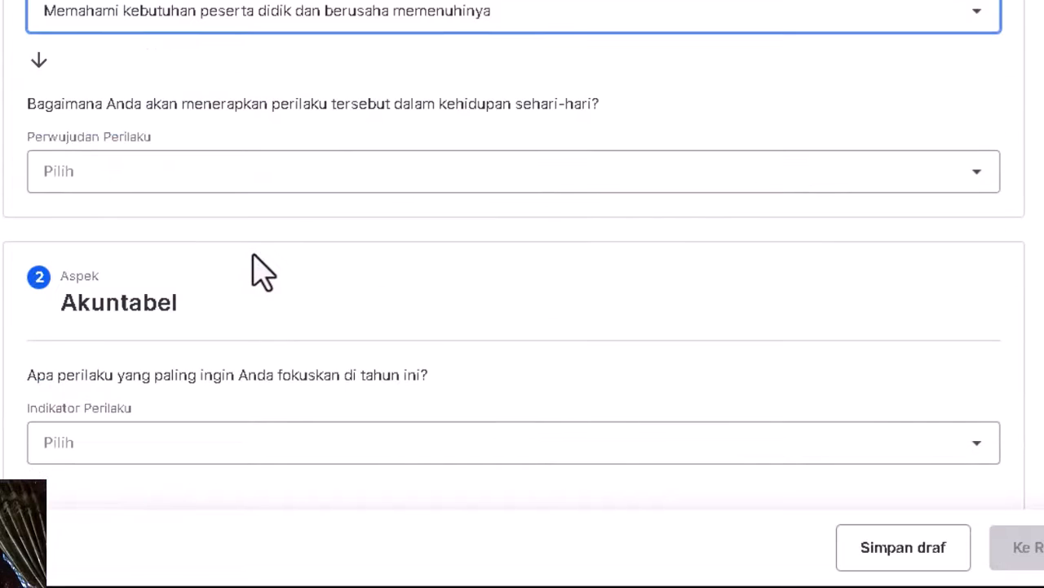
pyautogui.click(224, 179)
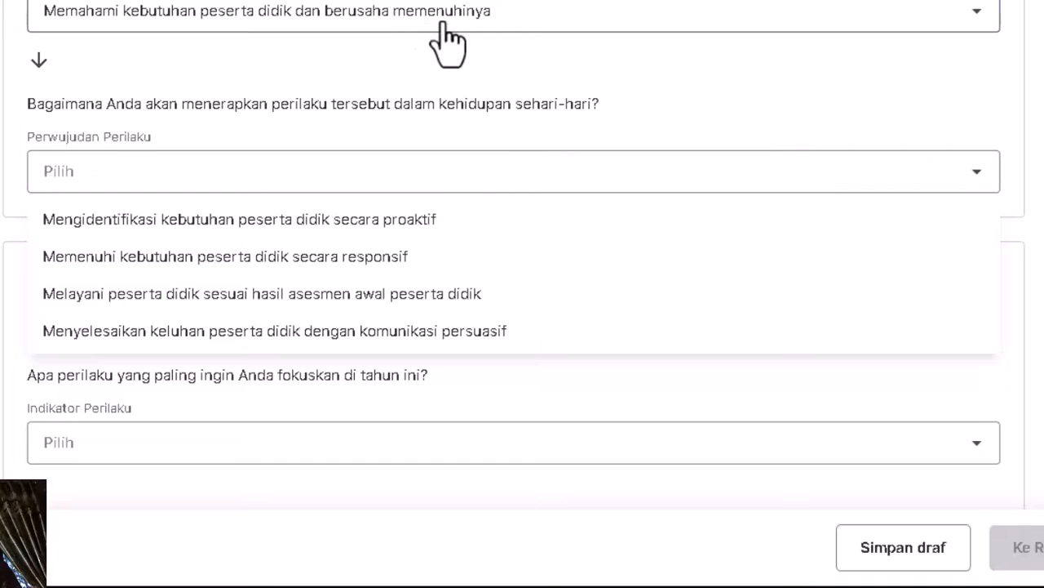
pyautogui.click(343, 228)
# For Akuntabel, choose Indikator 'Memanfaatkan sumber daya satuan pendidikan dengan bertanggung jawab, efektif, dan efisien' and Perwujudan 'Memanfaatkan fasilitas pembelajaran sesuai dengan peruntukannya'
pyautogui.scroll(-3, 351, 245)
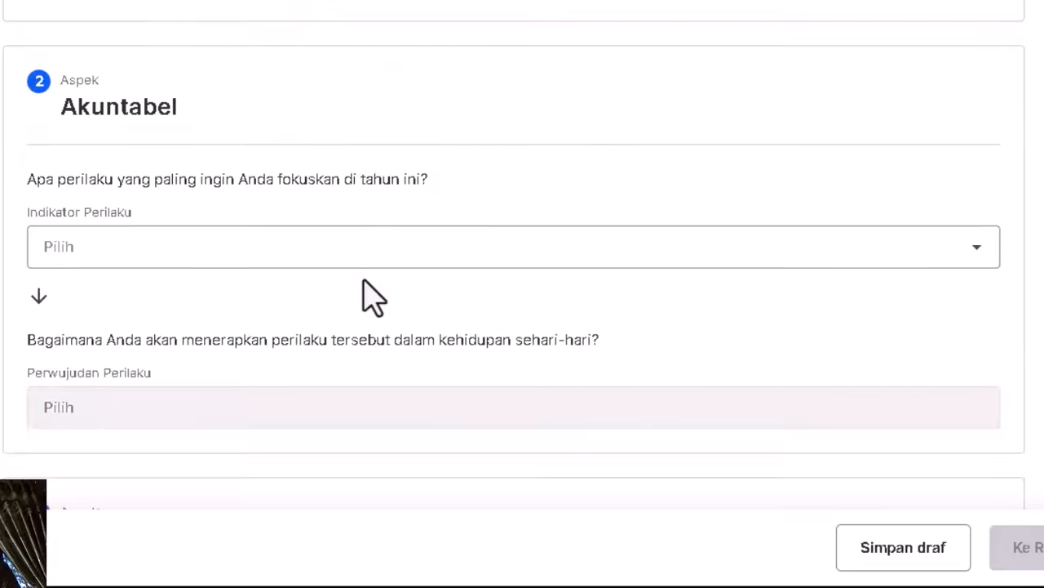
pyautogui.click(304, 259)
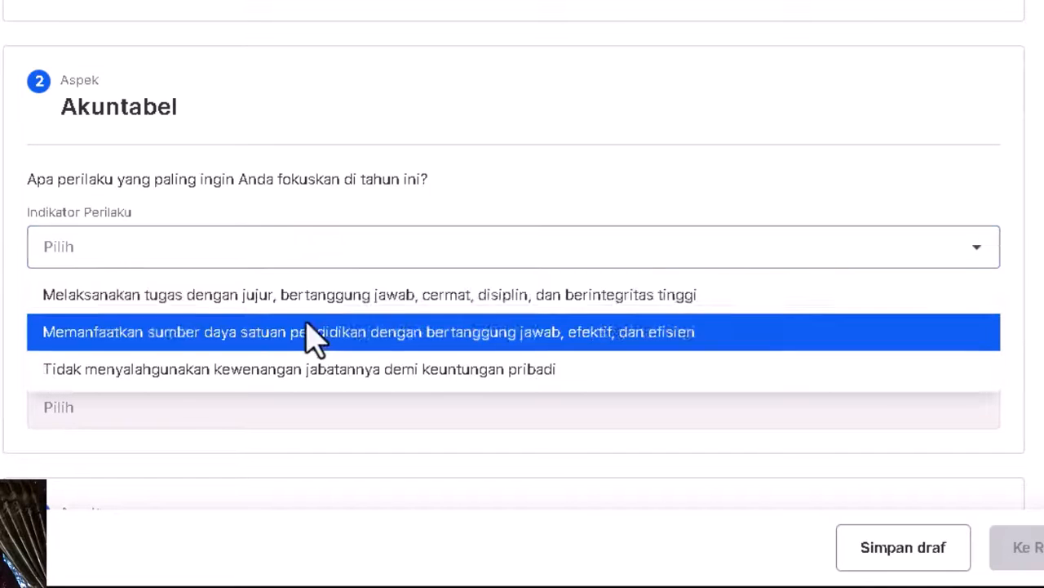
pyautogui.click(304, 332)
pyautogui.scroll(-2, 310, 322)
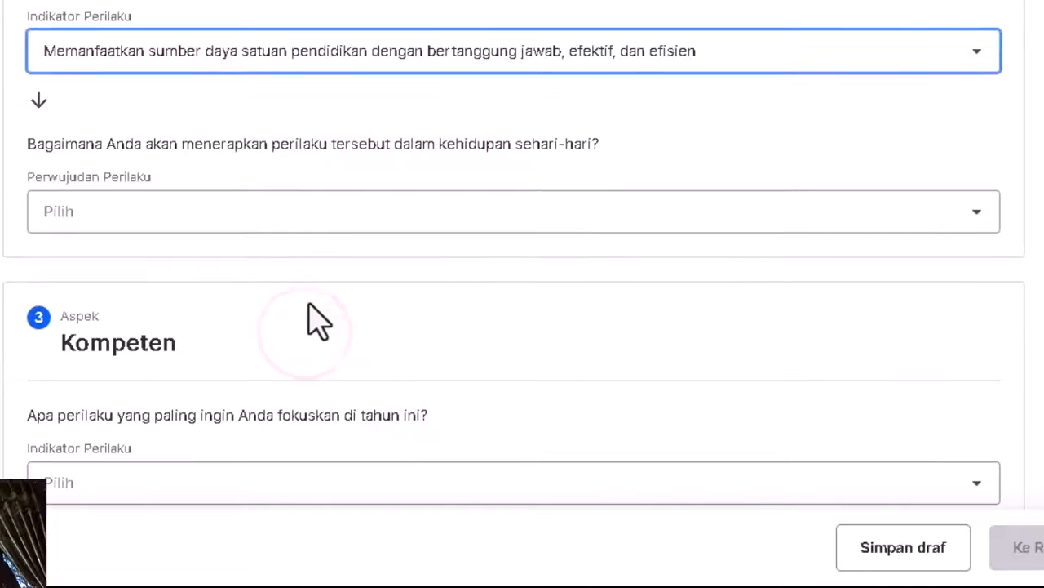
pyautogui.click(242, 219)
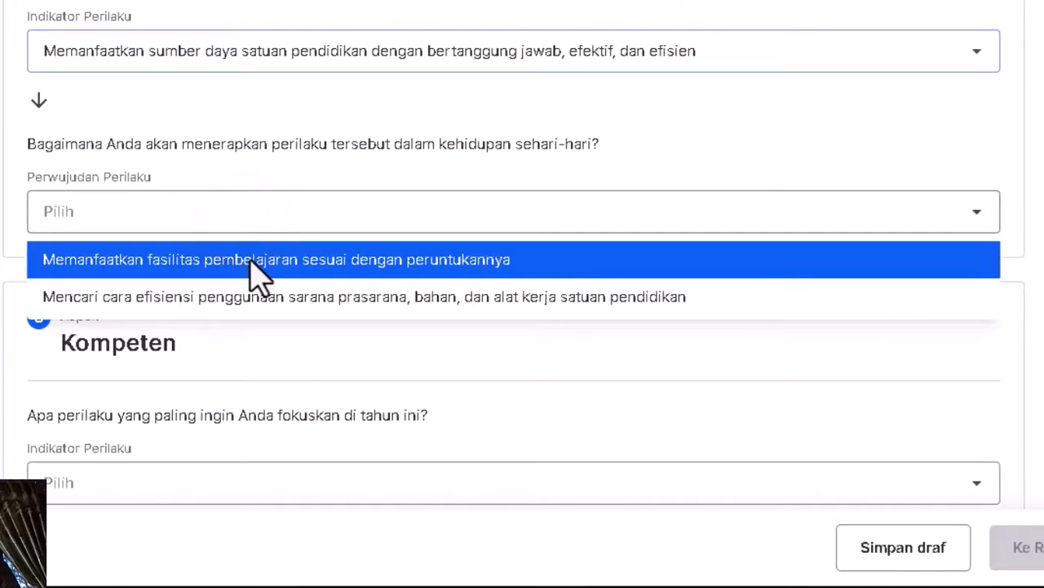
pyautogui.click(250, 260)
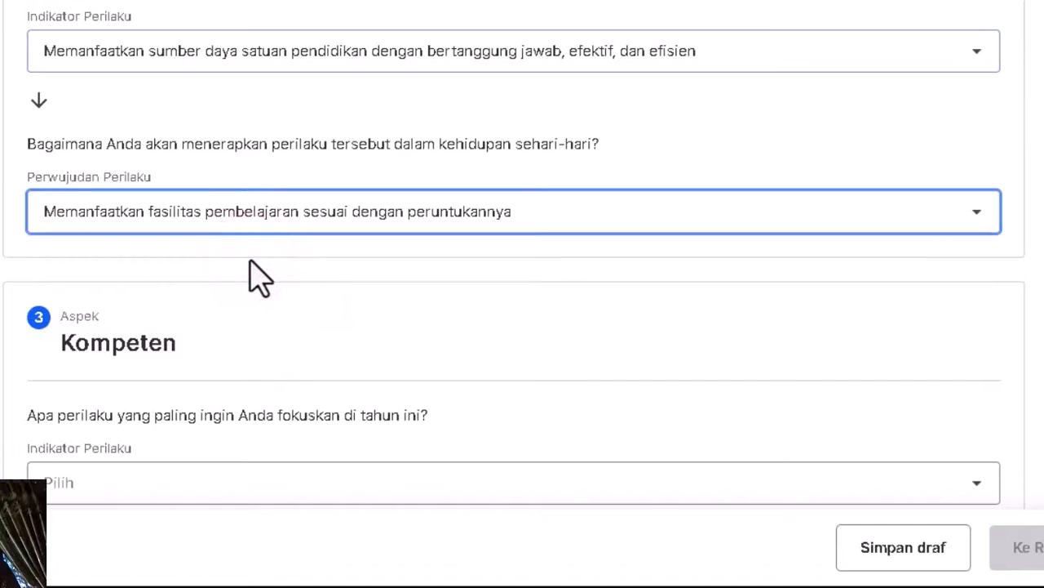
# For Kompeten, choose Indikator 'Melaksanakan tugas dengan kualitas terbaik' and Perwujudan 'Melaksanakan rencana kerja dan/atau anggaran sesuai target yang ditetapkan'
pyautogui.scroll(-1, 249, 261)
pyautogui.scroll(-1, 250, 262)
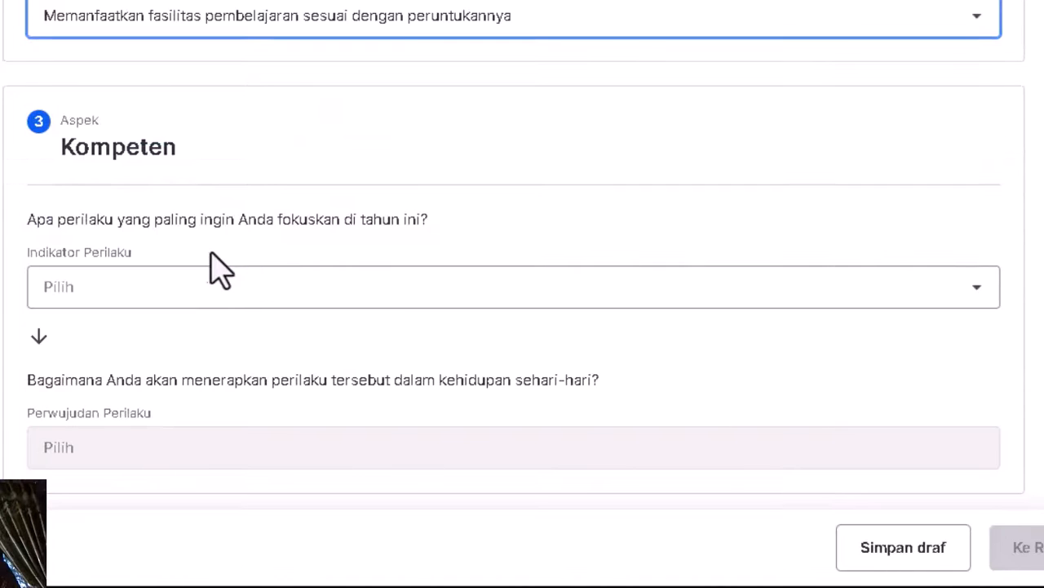
pyautogui.click(192, 276)
pyautogui.scroll(-2, 203, 305)
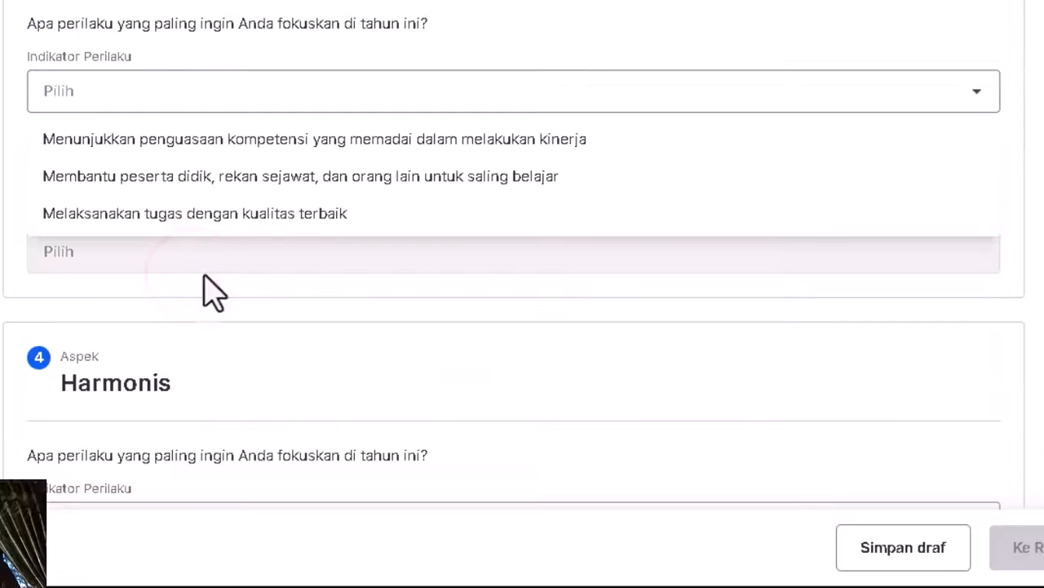
pyautogui.click(208, 218)
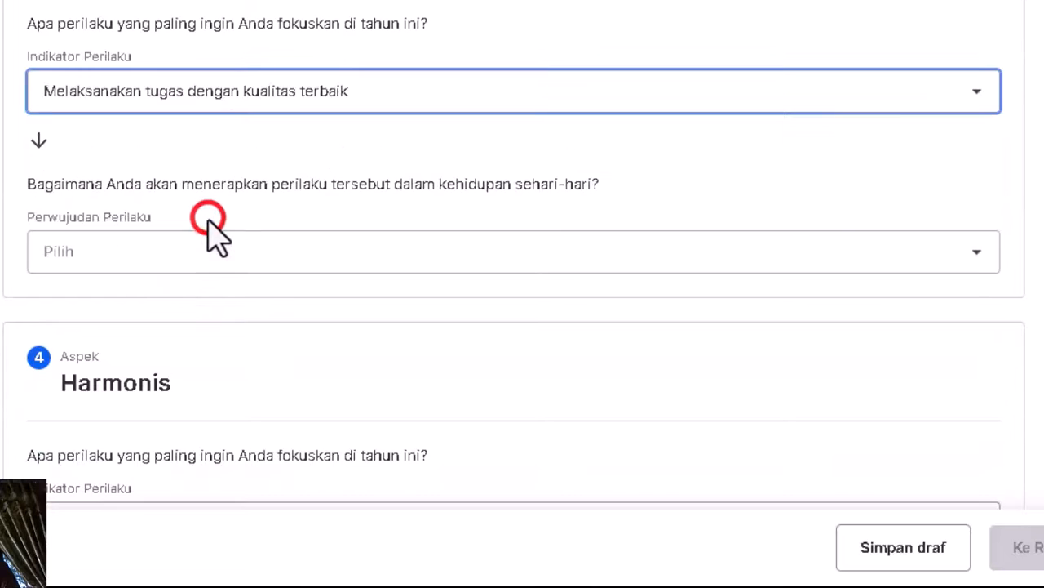
pyautogui.scroll(-1, 210, 215)
pyautogui.click(208, 162)
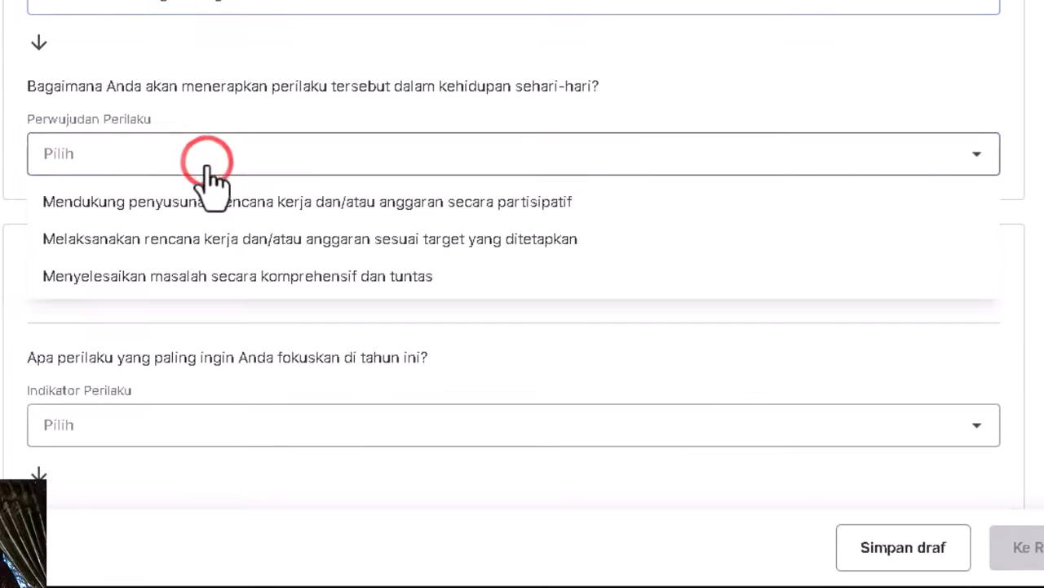
pyautogui.click(220, 245)
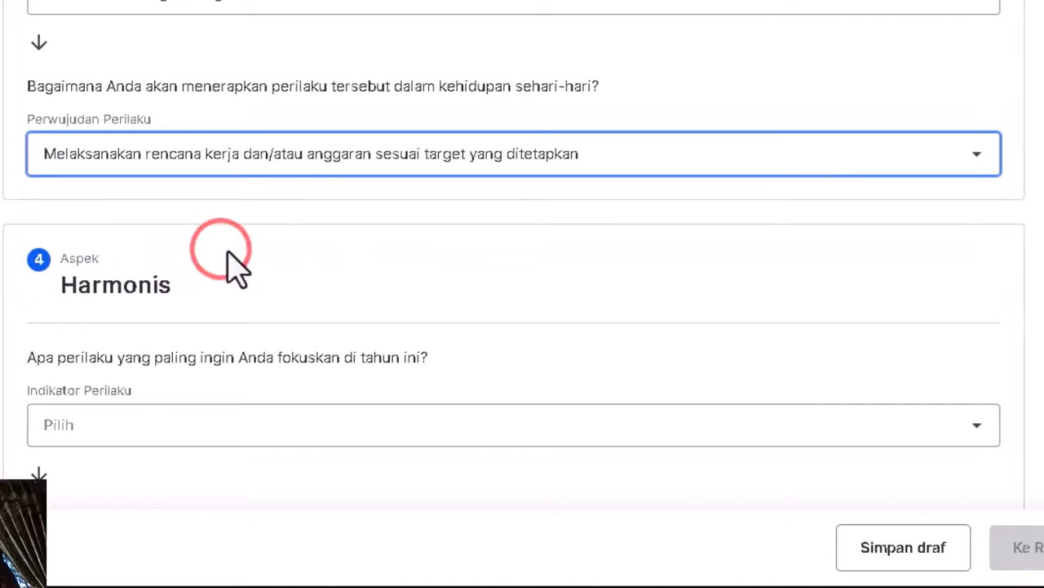
# For Harmonis, choose Indikator 'Menghargai setiap warga satuan pendidikan apapun latar belakangnya' and Perwujudan 'Menghormati gagasan yang disampaikan orang lain'
pyautogui.scroll(-3, 220, 274)
pyautogui.click(200, 235)
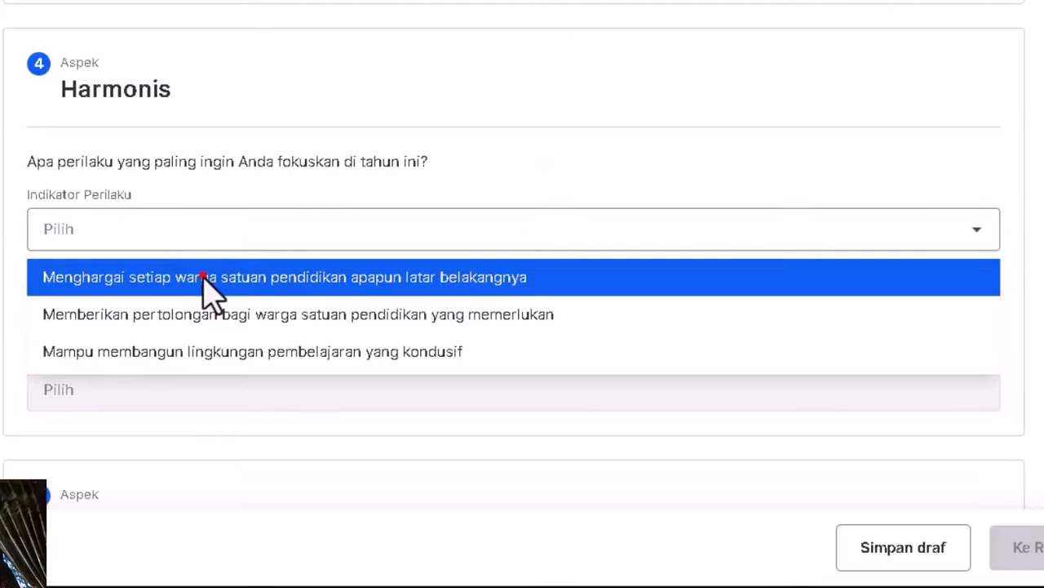
pyautogui.click(204, 278)
pyautogui.scroll(-2, 216, 280)
pyautogui.click(202, 281)
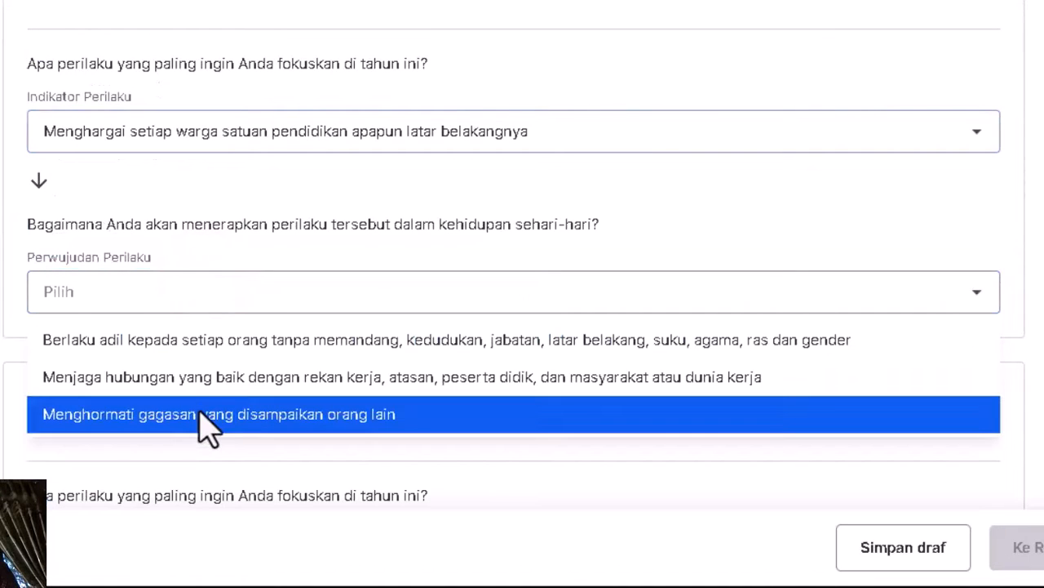
pyautogui.click(204, 417)
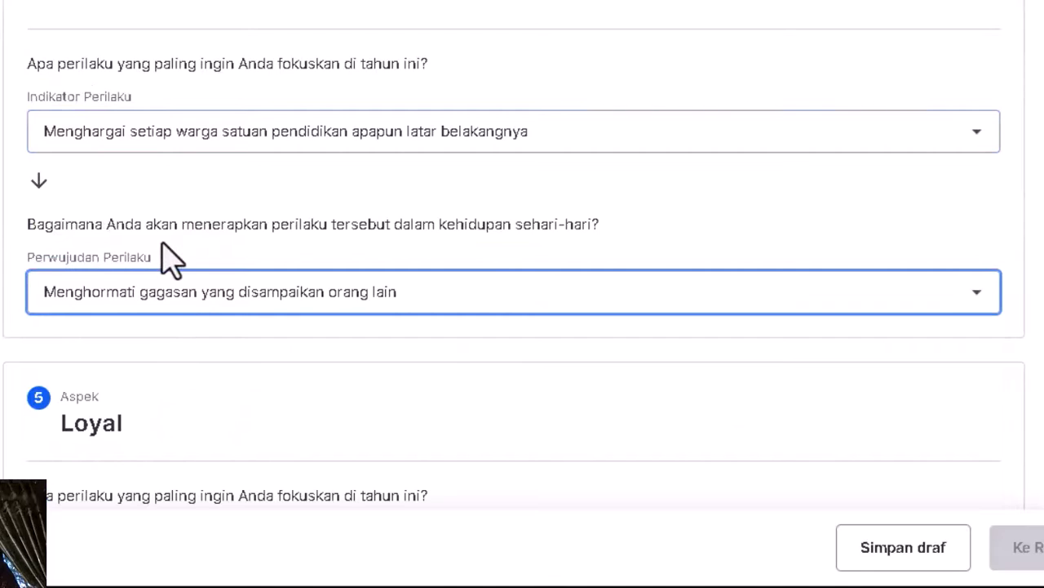
# For Loyal, choose Indikator 'Memegang teguh moral dan mematuhi peraturan perundang-undangan yang berlaku' and Perwujudan 'Menghindari tindakan, ucapan, perbuatan yang menjurus pada perpecahan'
pyautogui.scroll(-3, 214, 350)
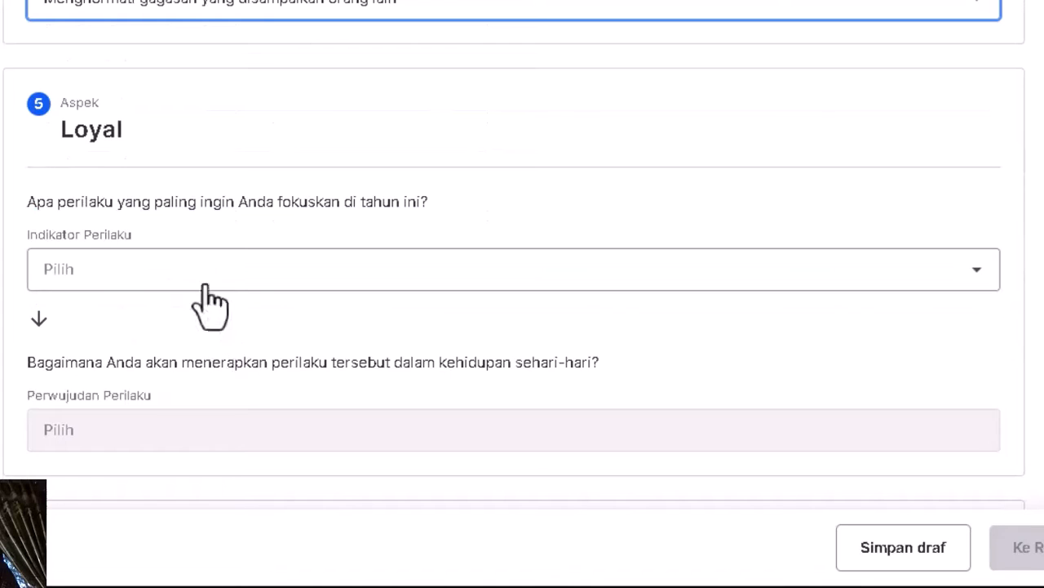
pyautogui.click(148, 271)
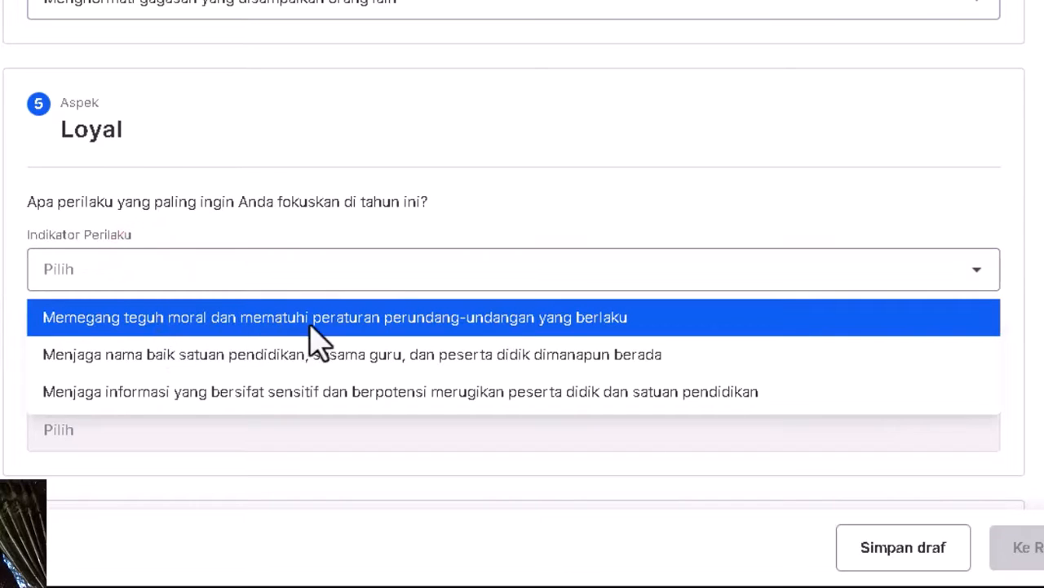
pyautogui.click(377, 324)
pyautogui.scroll(-2, 391, 314)
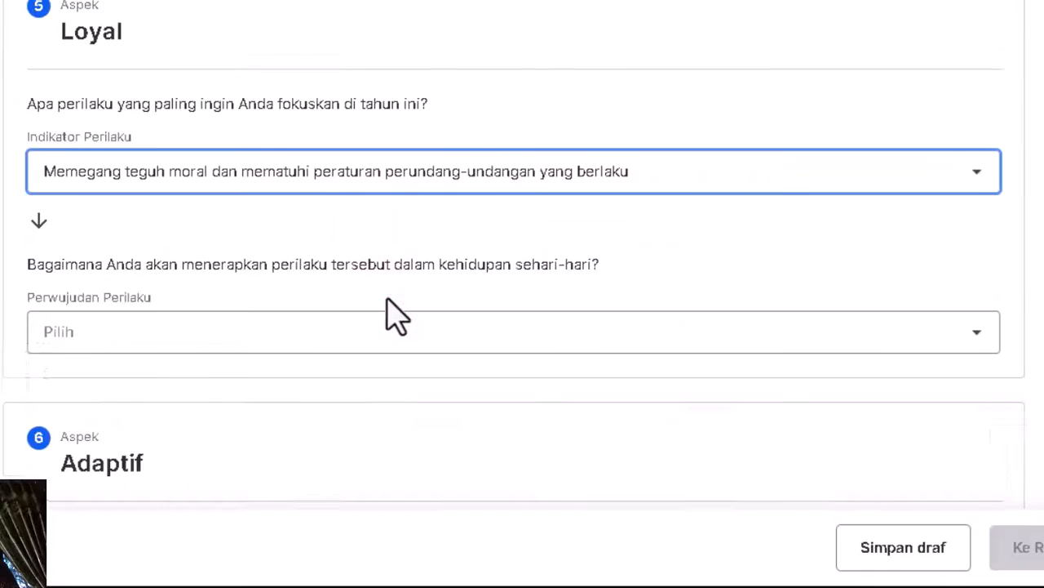
pyautogui.click(318, 241)
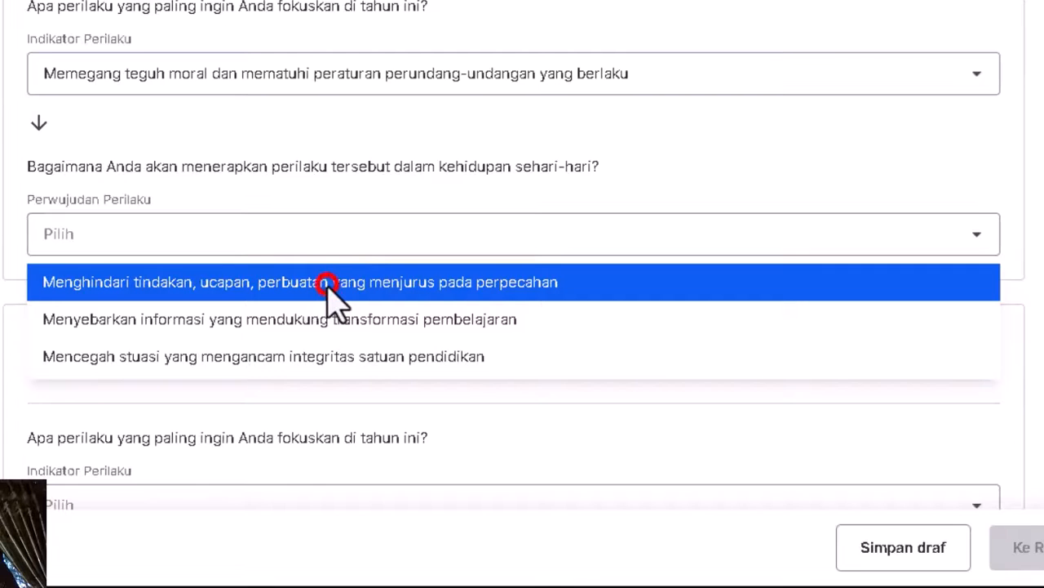
pyautogui.click(328, 282)
# For Adaptif, choose Indikator 'Terus berinovasi dan mengembangkan kreativitas untuk memajukan satuan pendidikan' and Perwujudan 'Memanfaatkan teknologi informasi untuk mendukung pekerjaan'
pyautogui.scroll(-3, 319, 315)
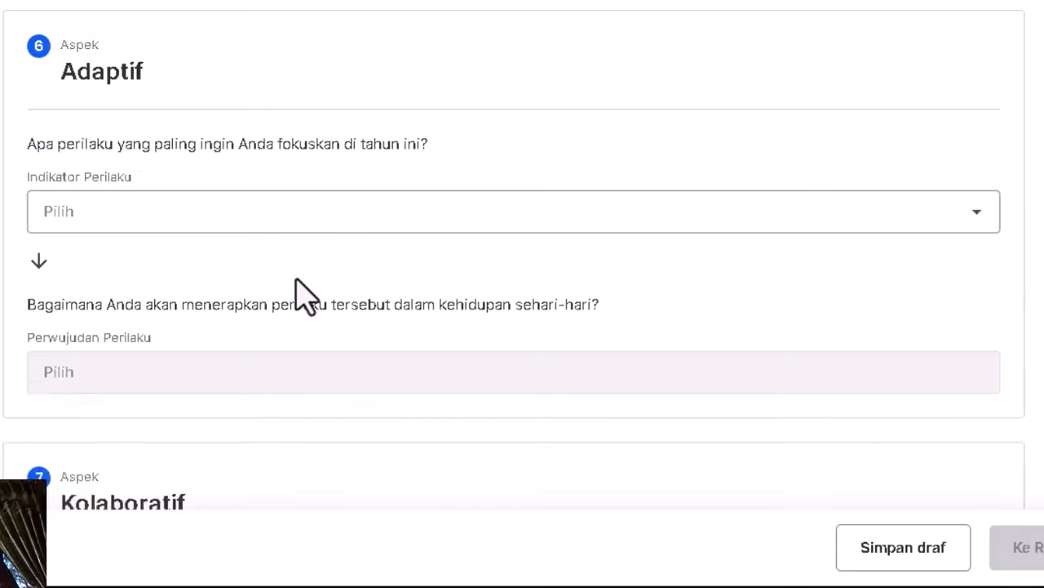
pyautogui.click(258, 233)
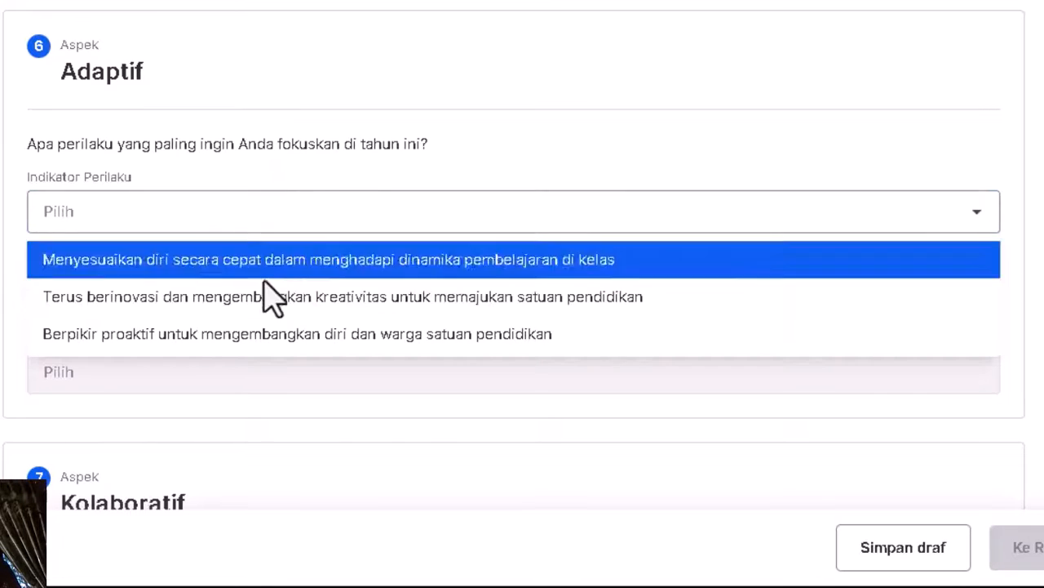
pyautogui.click(272, 300)
pyautogui.scroll(-3, 274, 310)
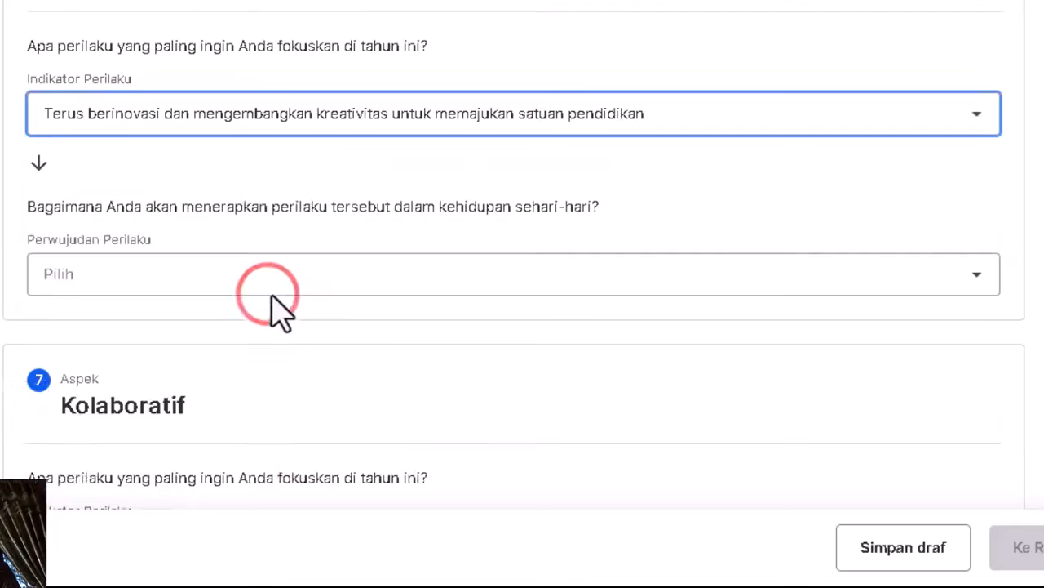
pyautogui.click(217, 187)
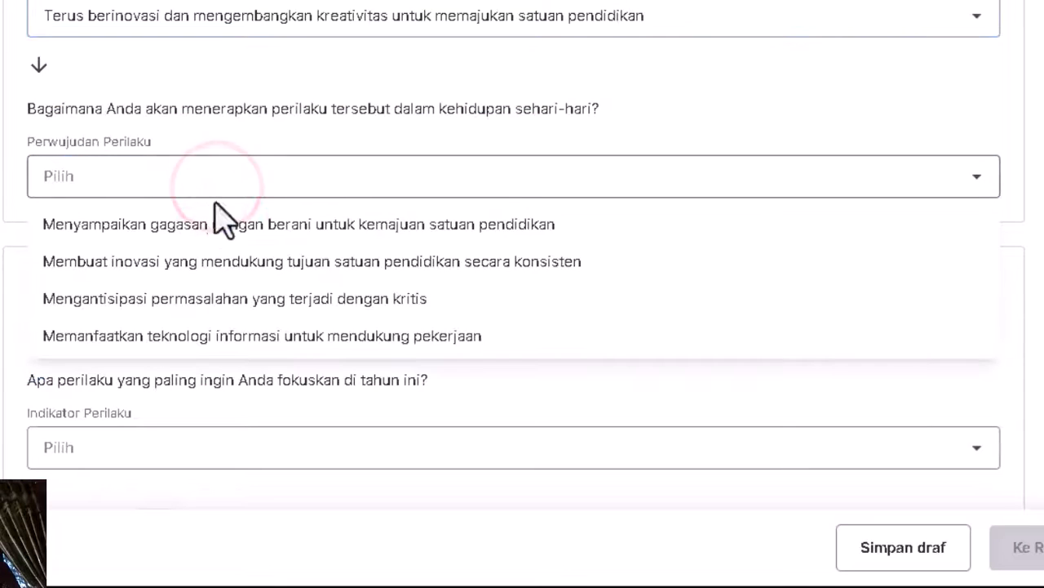
pyautogui.click(214, 342)
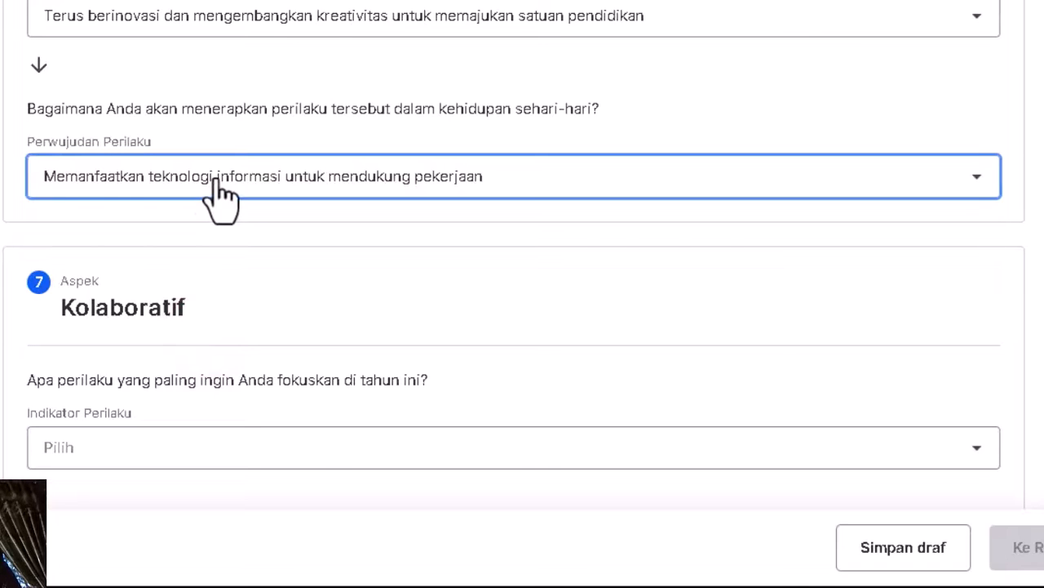
# For Kolaboratif, choose the Indikator starting 'Bekerja sama secara terbuka dalam menghasilkan dampak pembelajaran' and Perwujudan 'Mengakui saat berbuat kesalahan dan bersedia meminta maaf'
pyautogui.scroll(-3, 224, 198)
pyautogui.click(195, 260)
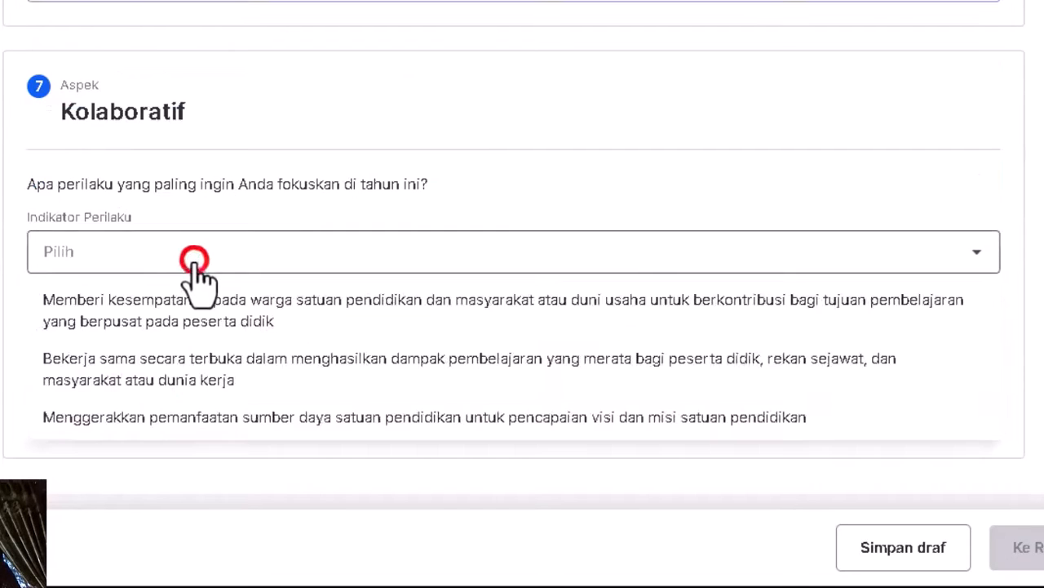
pyautogui.click(188, 361)
pyautogui.click(177, 402)
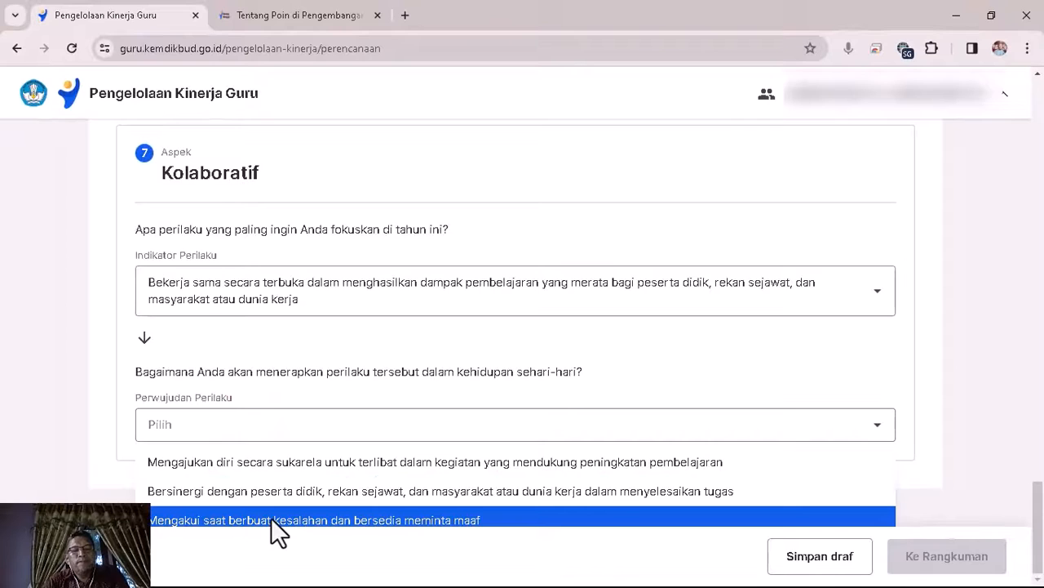
pyautogui.click(283, 520)
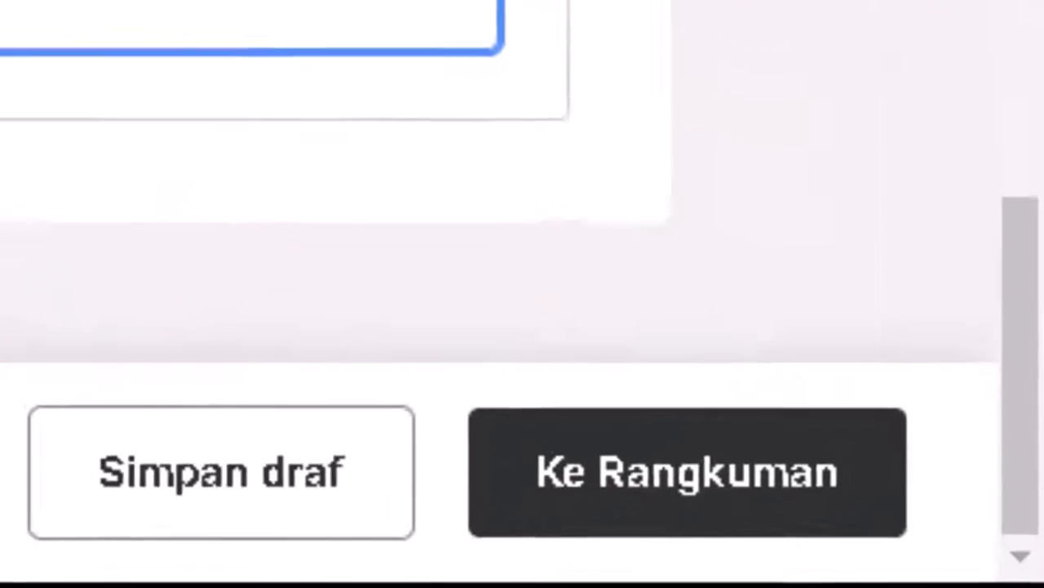
# Go to the Rangkuman and review the first Rencana Hasil Kerja, including its Target Kualitas, Bukti Dukung and Target Waktu
pyautogui.click(608, 457)
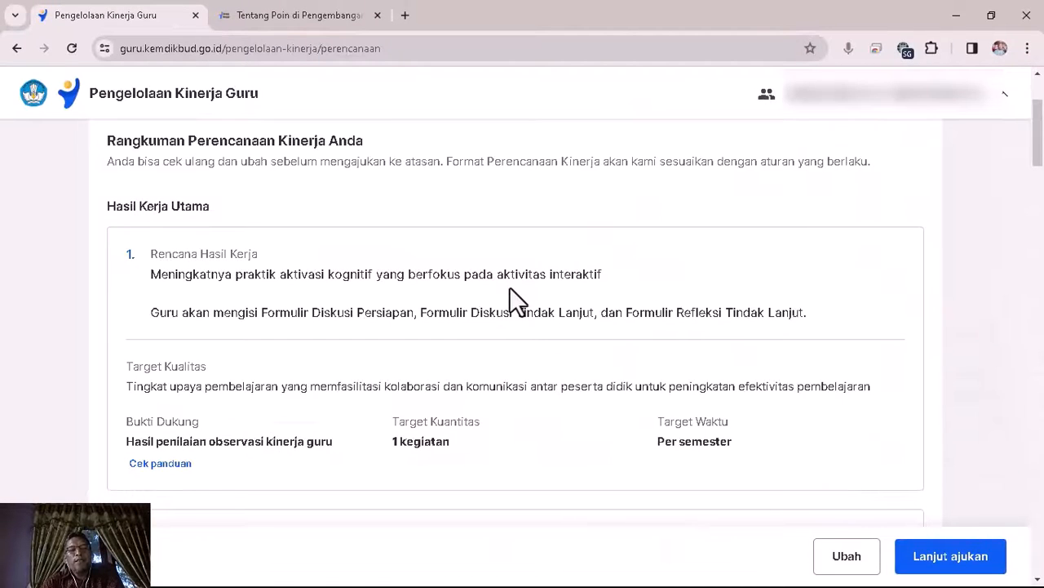
pyautogui.scroll(-2, 510, 287)
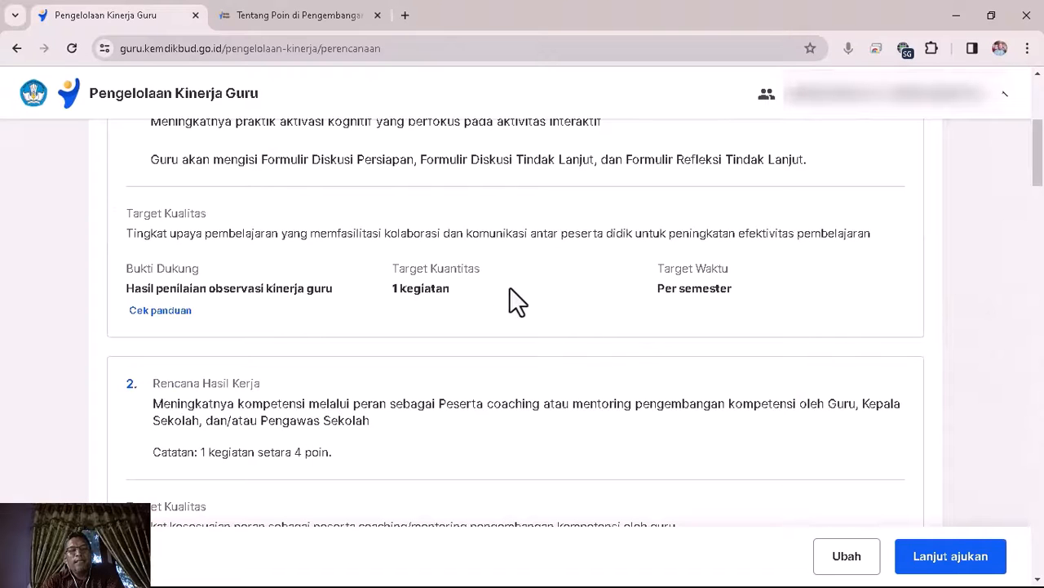
pyautogui.scroll(-1, 152, 305)
pyautogui.scroll(2, 168, 253)
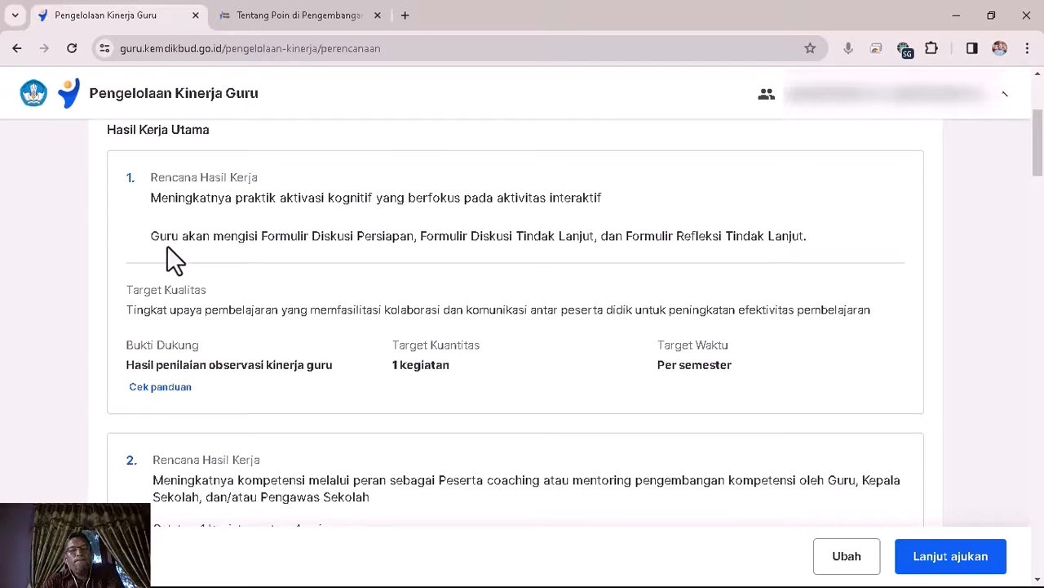
pyautogui.scroll(-1, 166, 245)
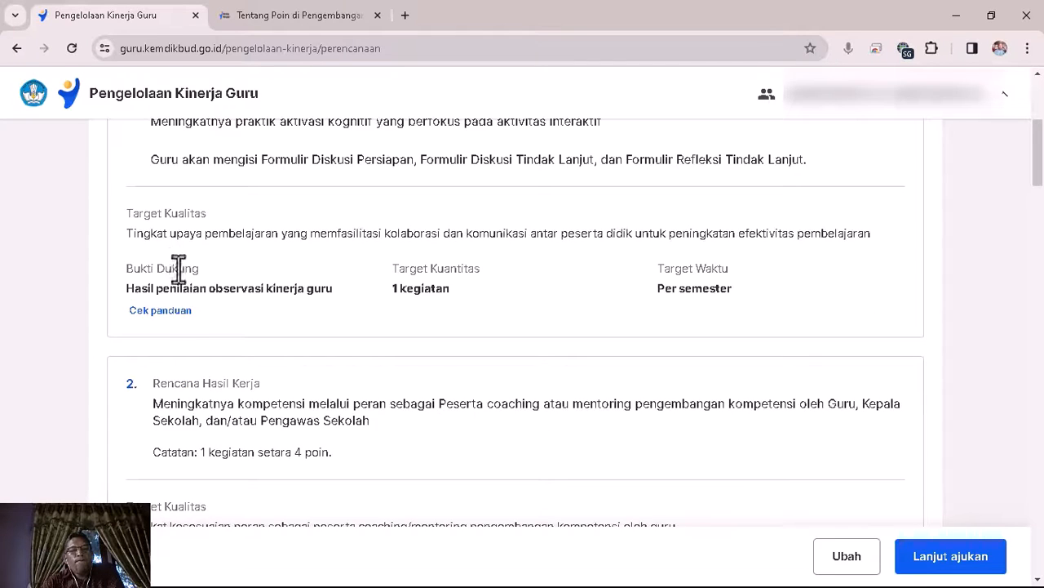
pyautogui.scroll(-2, 177, 270)
pyautogui.scroll(1, 196, 286)
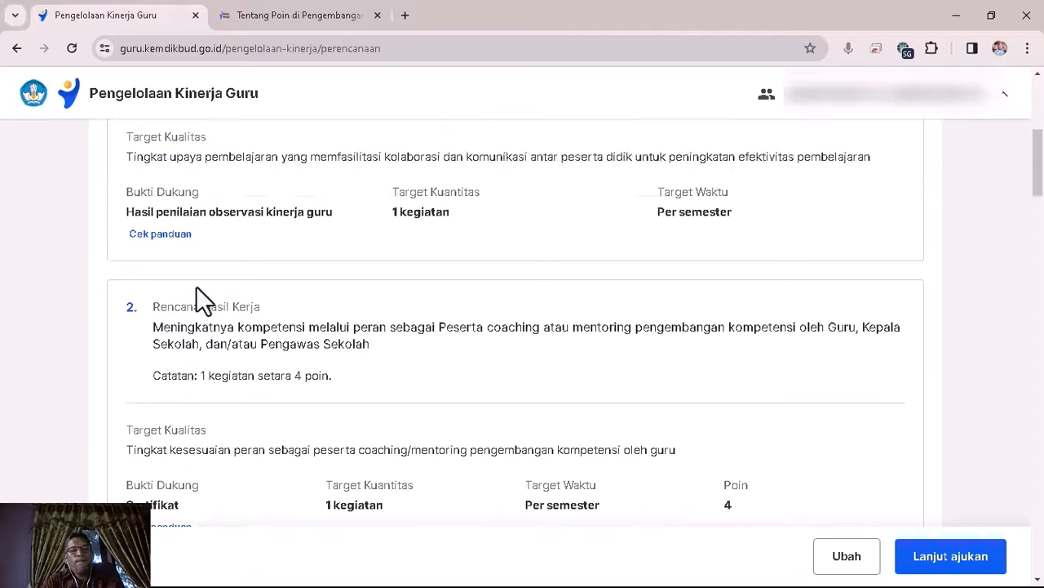
# Review the remaining Hasil Kerja Utama entries in the Rangkuman and open the evidence guide for the KOSP preparation entry, number 7
pyautogui.scroll(-4, 198, 295)
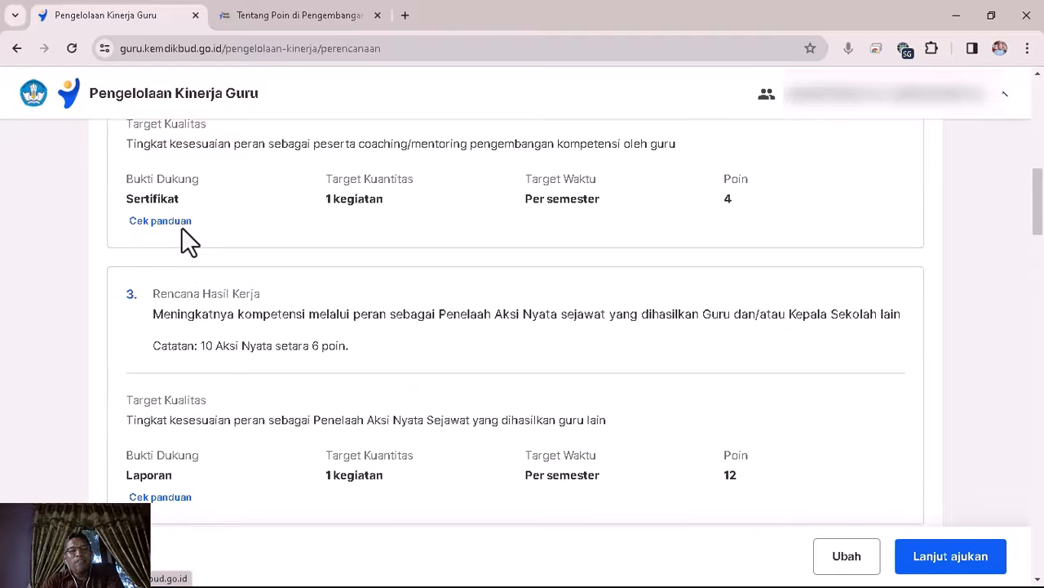
pyautogui.scroll(-3, 183, 244)
pyautogui.scroll(-4, 189, 280)
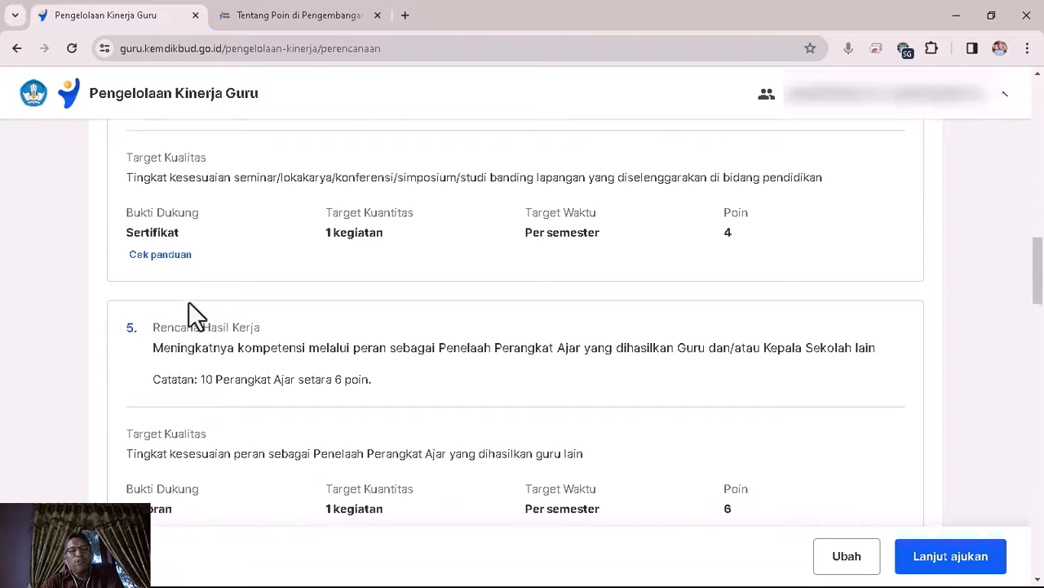
pyautogui.scroll(-12, 188, 314)
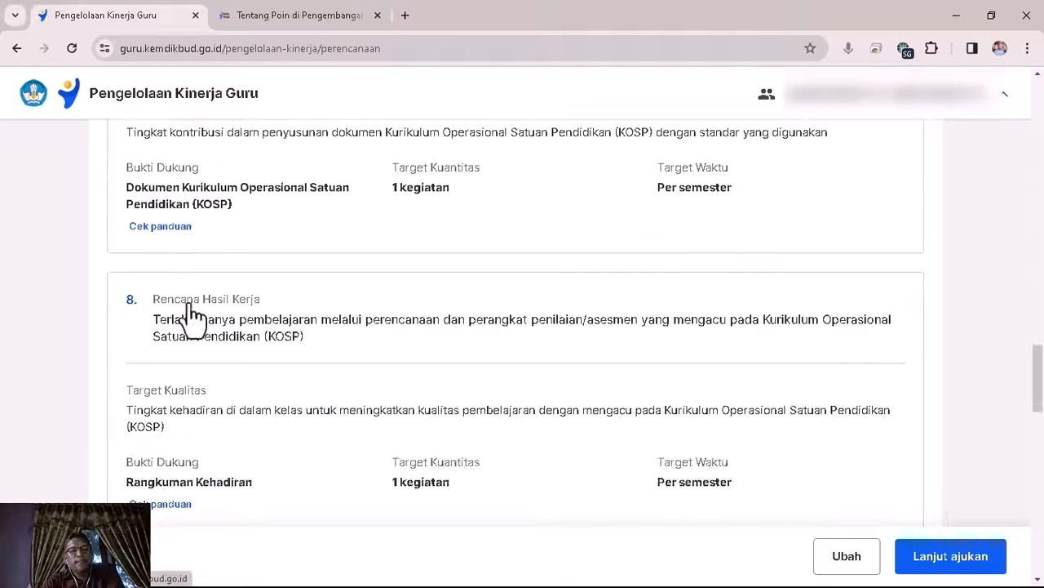
pyautogui.scroll(1, 188, 323)
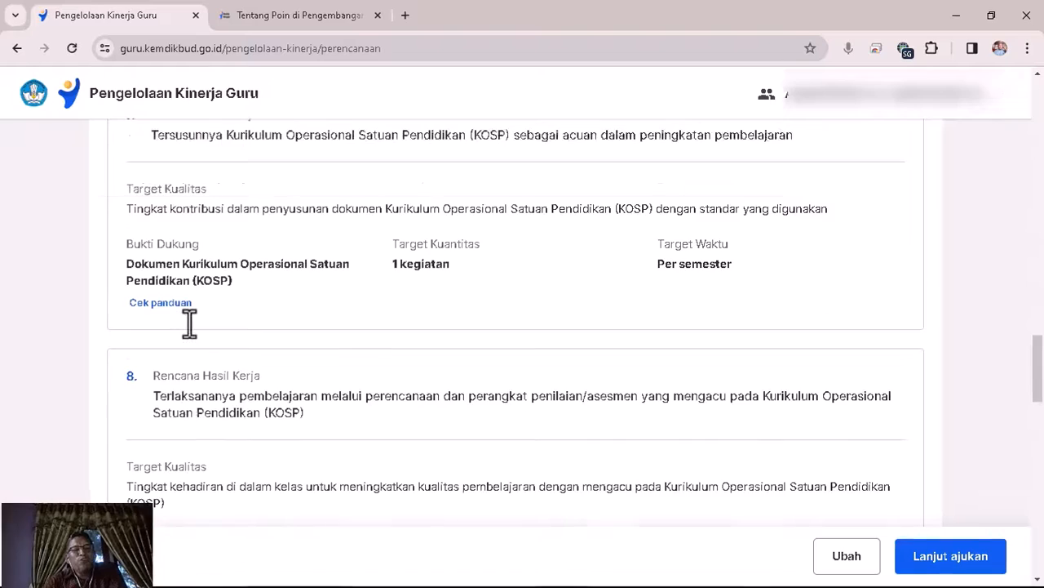
pyautogui.scroll(1, 192, 323)
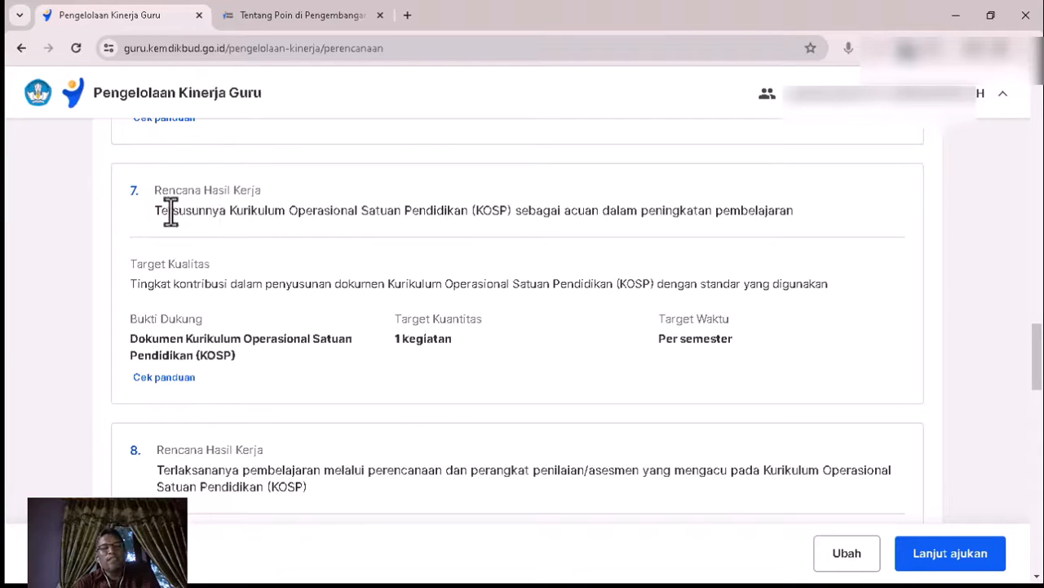
pyautogui.click(155, 379)
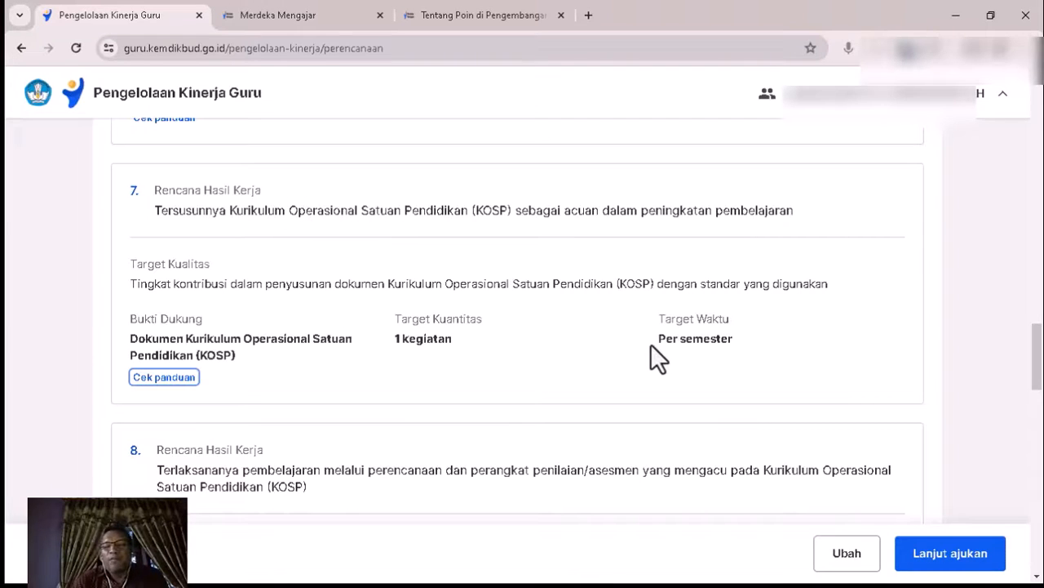
# Recheck the whole Rangkuman, from Hasil Kerja Utama through Hasil Kerja Tambahan to the end of the Perilaku Kerja table
pyautogui.scroll(3, 524, 238)
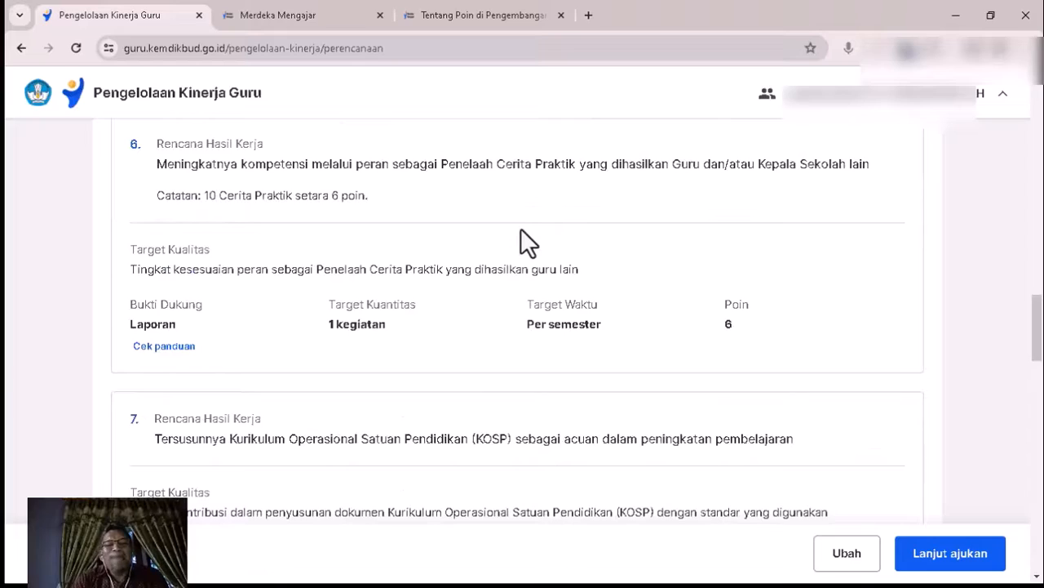
pyautogui.scroll(4, 520, 230)
pyautogui.scroll(2, 521, 229)
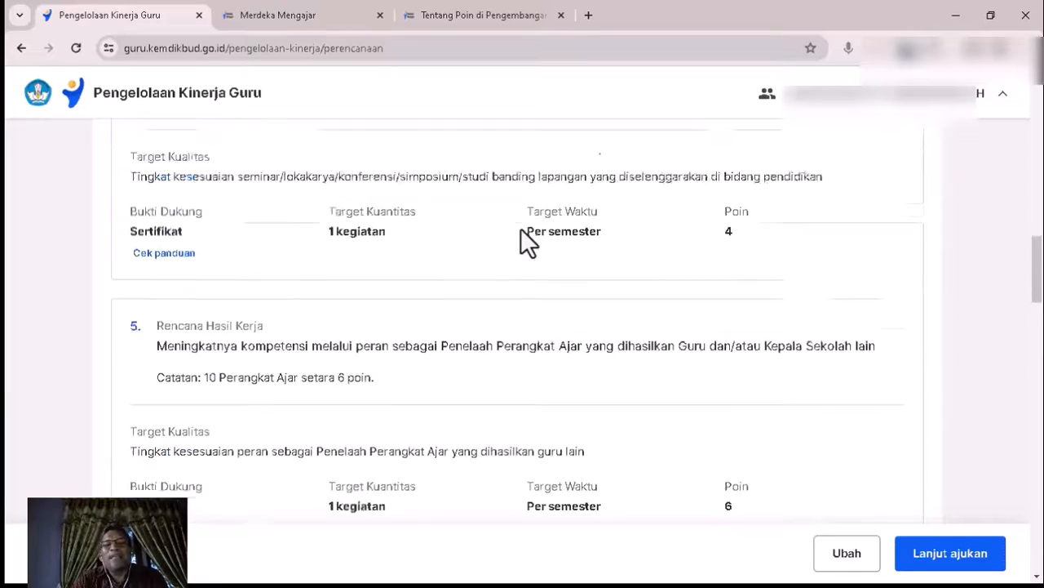
pyautogui.scroll(15, 520, 229)
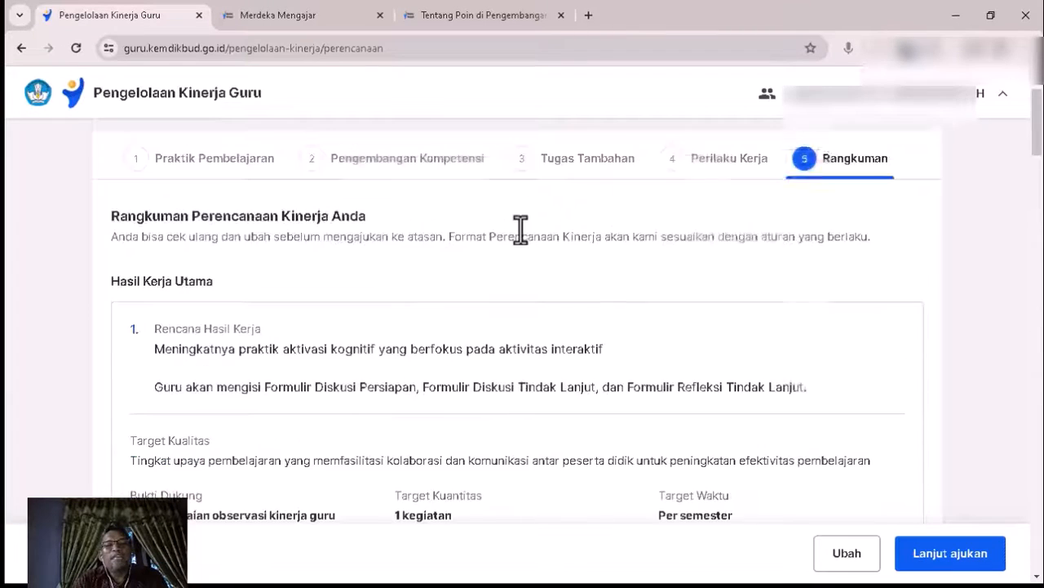
pyautogui.scroll(-15, 522, 230)
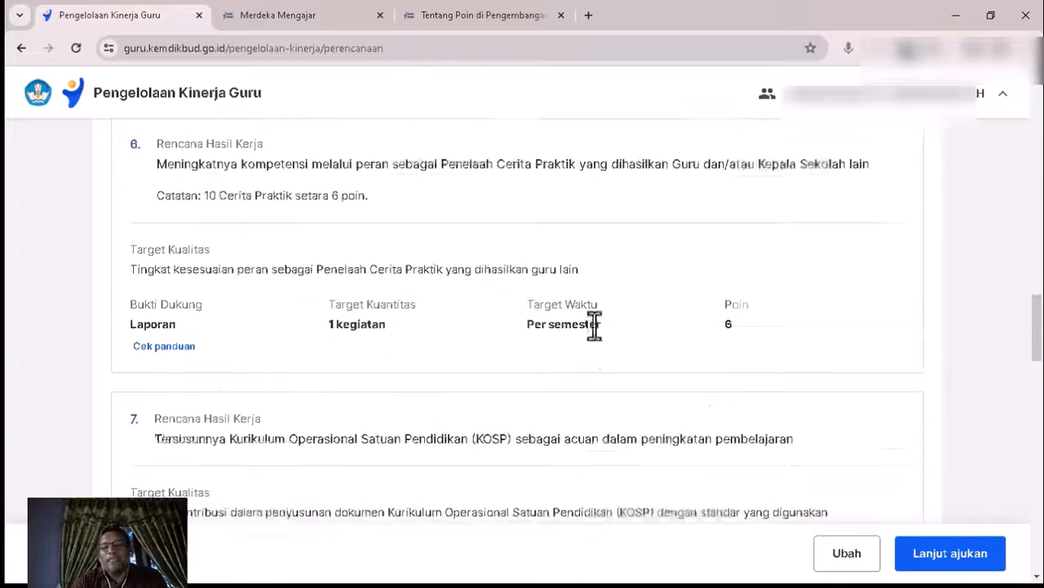
pyautogui.scroll(-7, 594, 327)
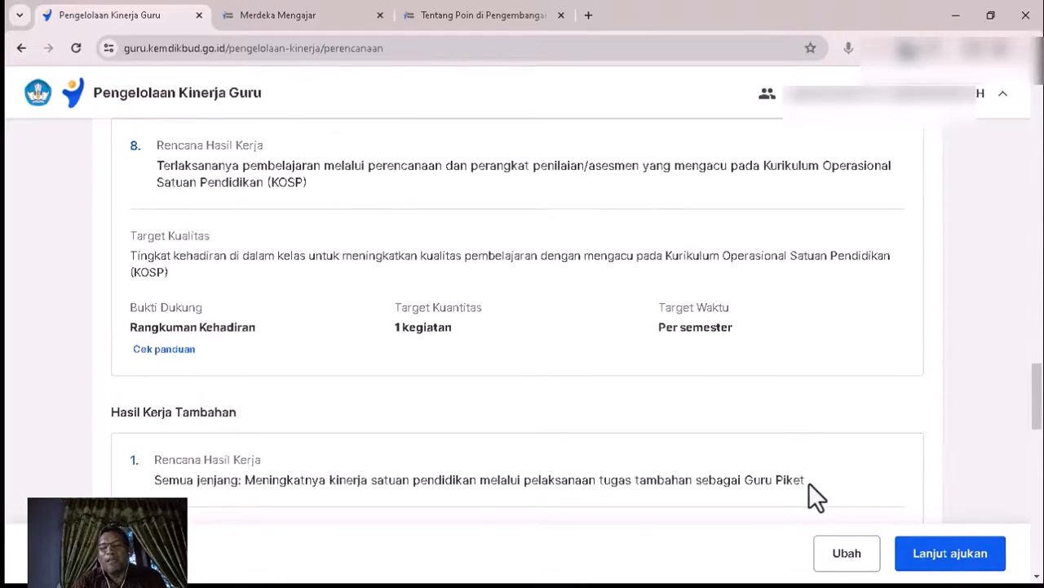
pyautogui.scroll(-10, 697, 436)
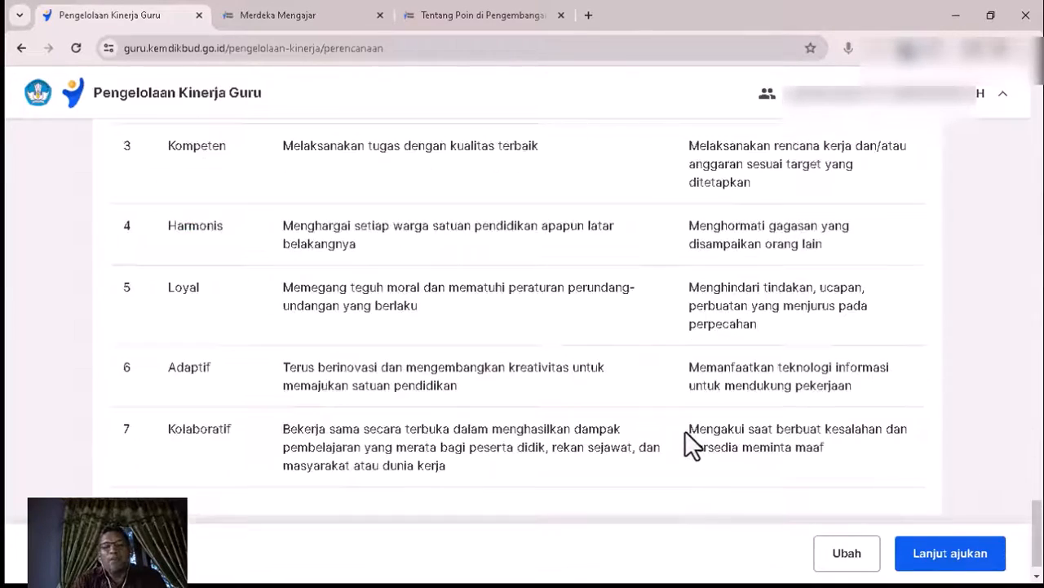
pyautogui.scroll(-1, 684, 430)
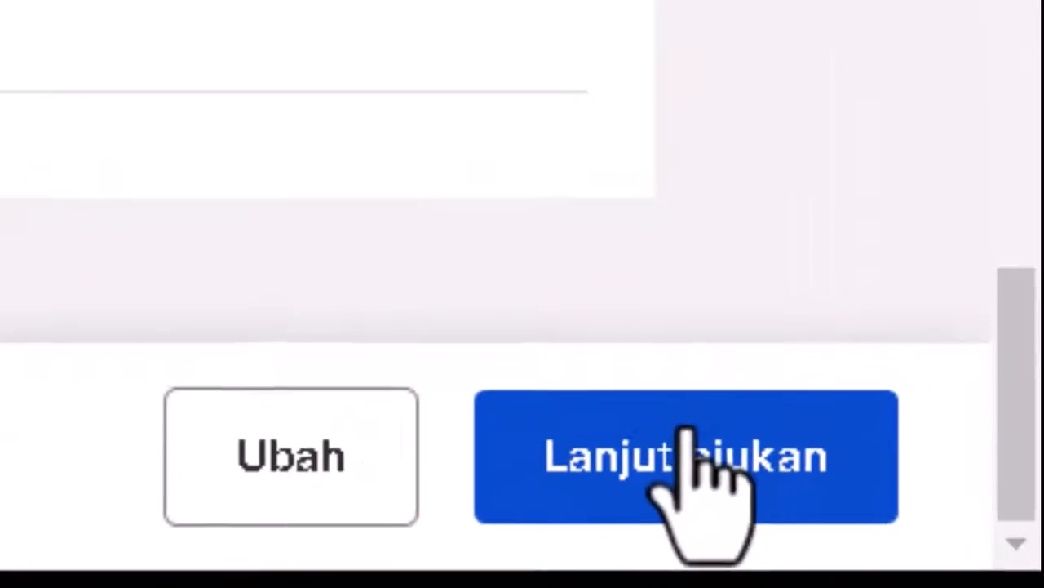
# Proceed to the submission confirmation and save the Perencanaan Kinerja as a draft instead of submitting it to the supervisor
pyautogui.click(672, 441)
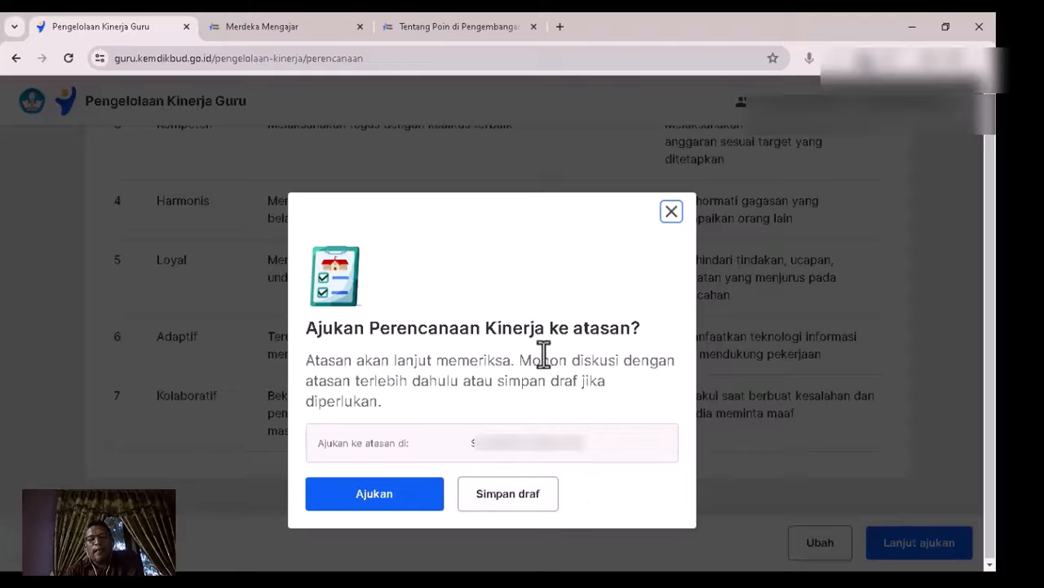
pyautogui.click(541, 498)
pyautogui.scroll(3, 496, 278)
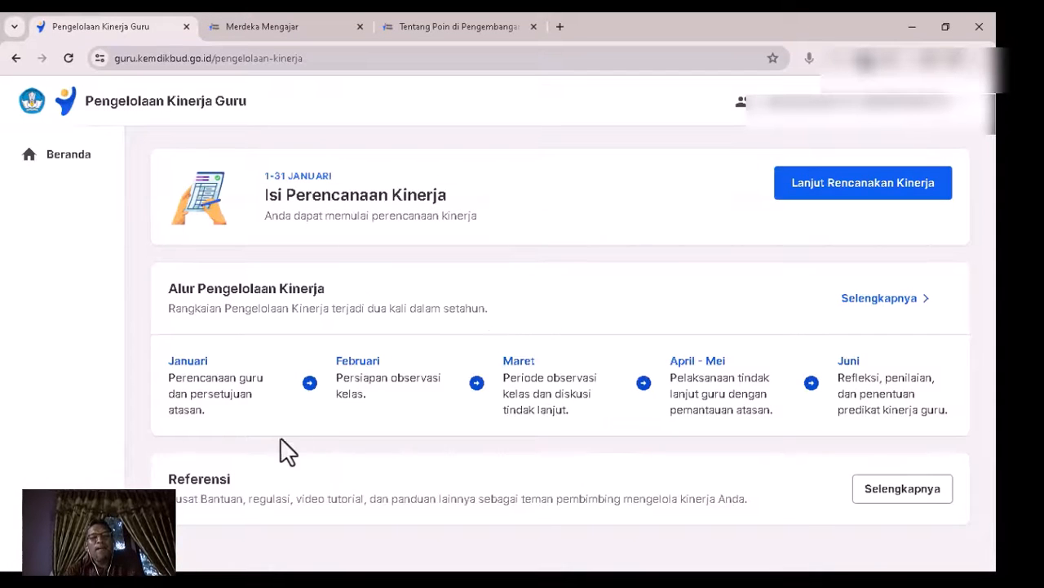
# Reopen the saved plan, deselect and reselect the Aktivitas Interaktif indicator, and continue to Pengembangan Kompetensi
pyautogui.click(867, 195)
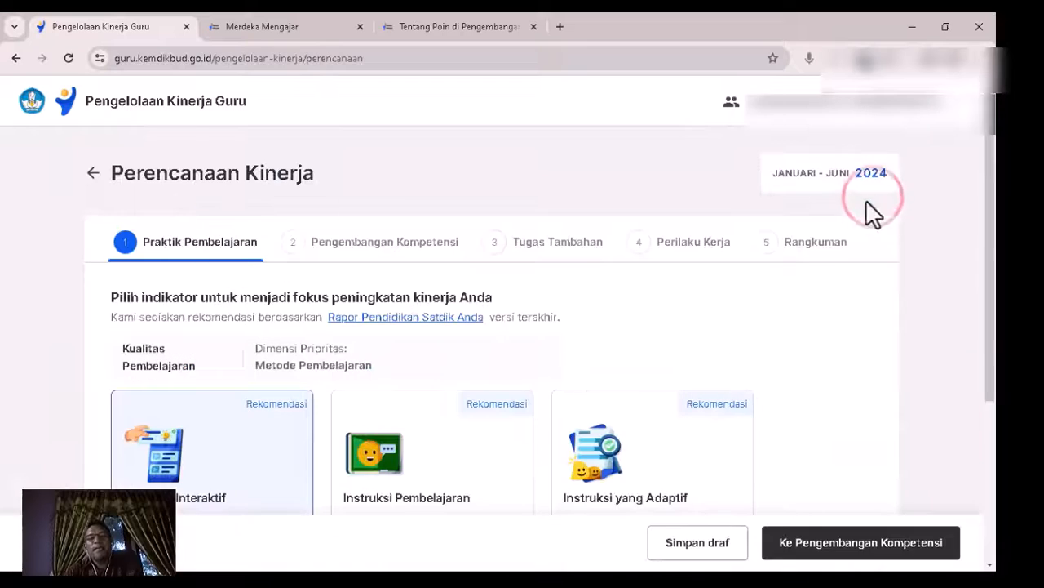
pyautogui.click(291, 439)
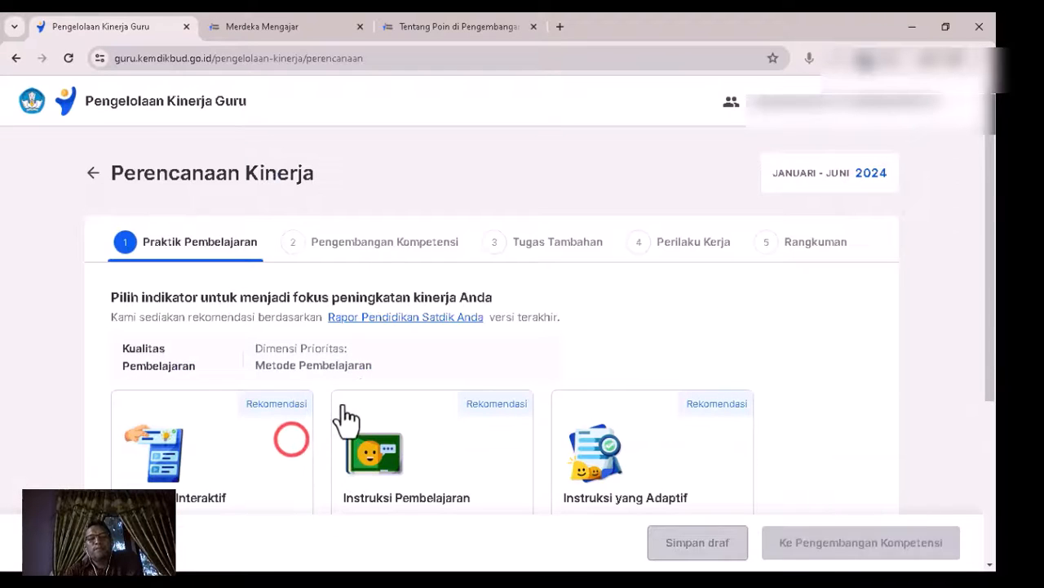
pyautogui.scroll(-3, 446, 359)
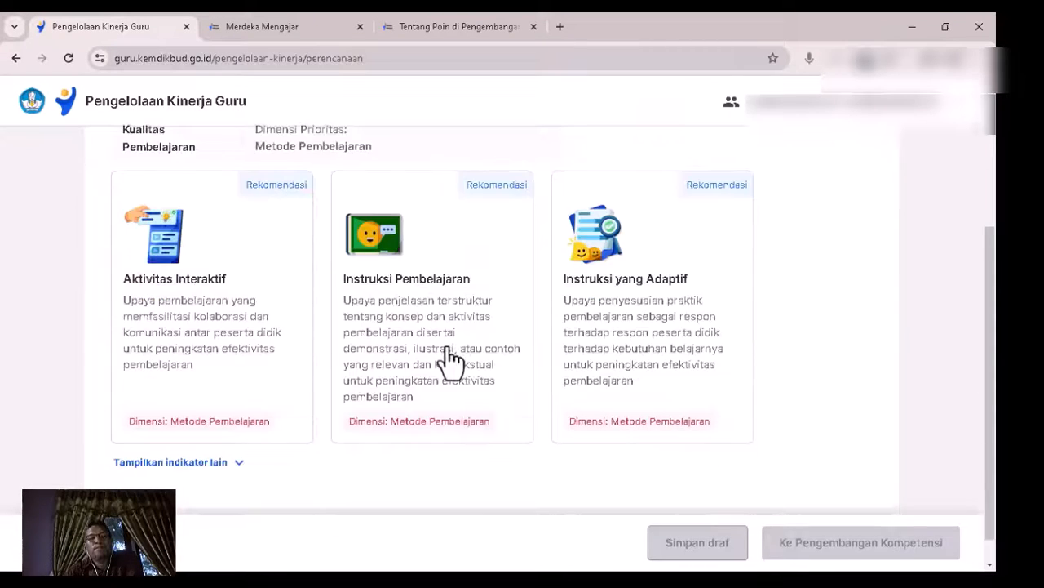
pyautogui.click(230, 278)
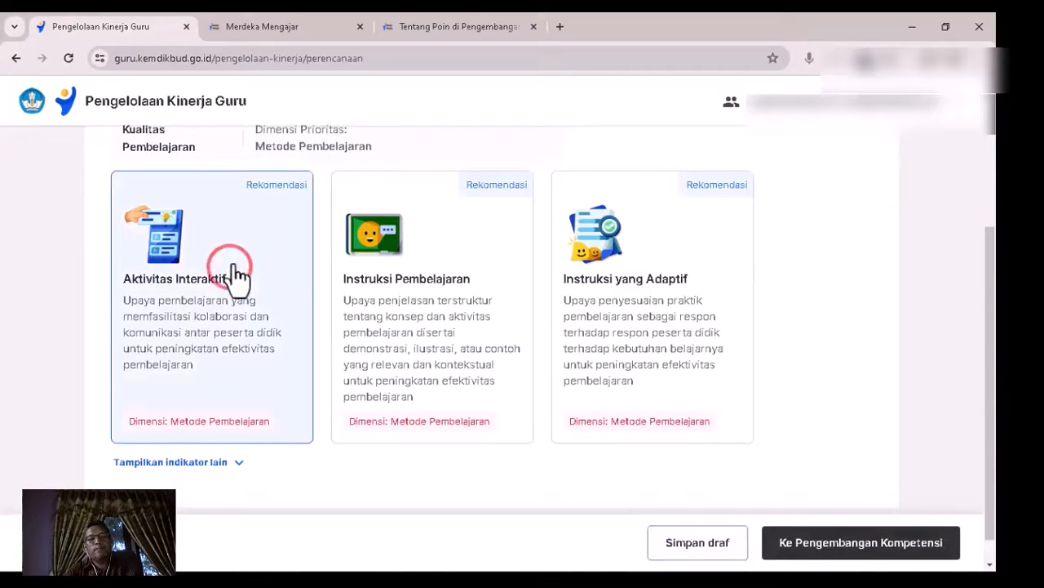
pyautogui.click(857, 537)
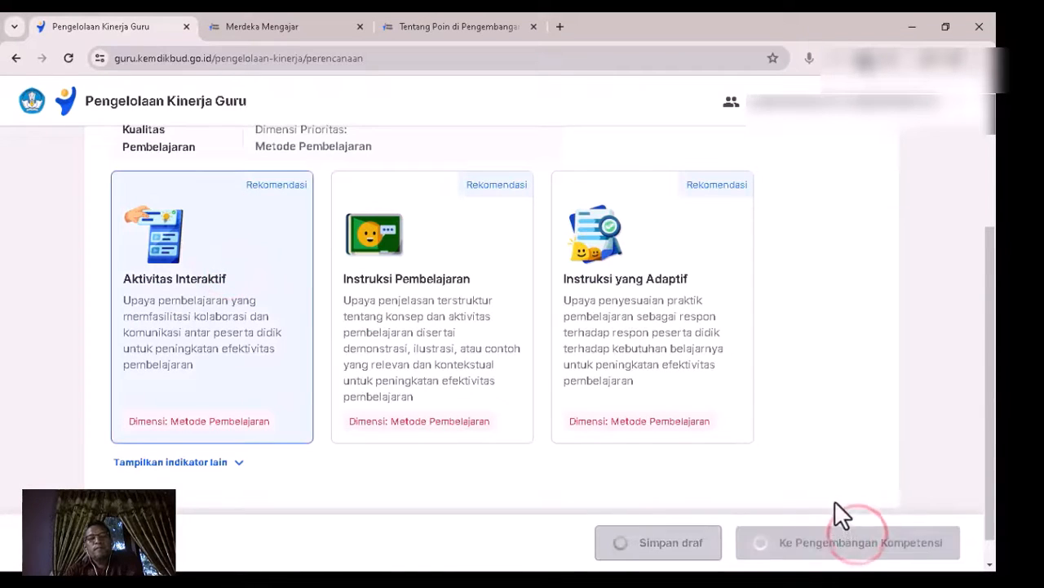
# Review the saved Pengembangan Kompetensi and Tugas Tambahan entries and continue to Perilaku Kerja
pyautogui.scroll(-1, 807, 412)
pyautogui.scroll(-10, 808, 412)
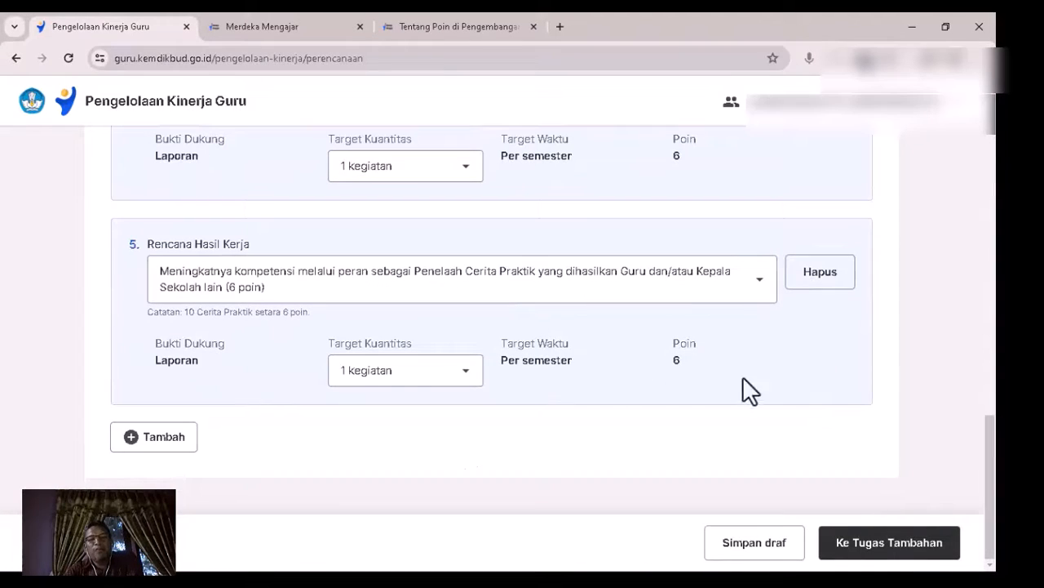
pyautogui.click(866, 540)
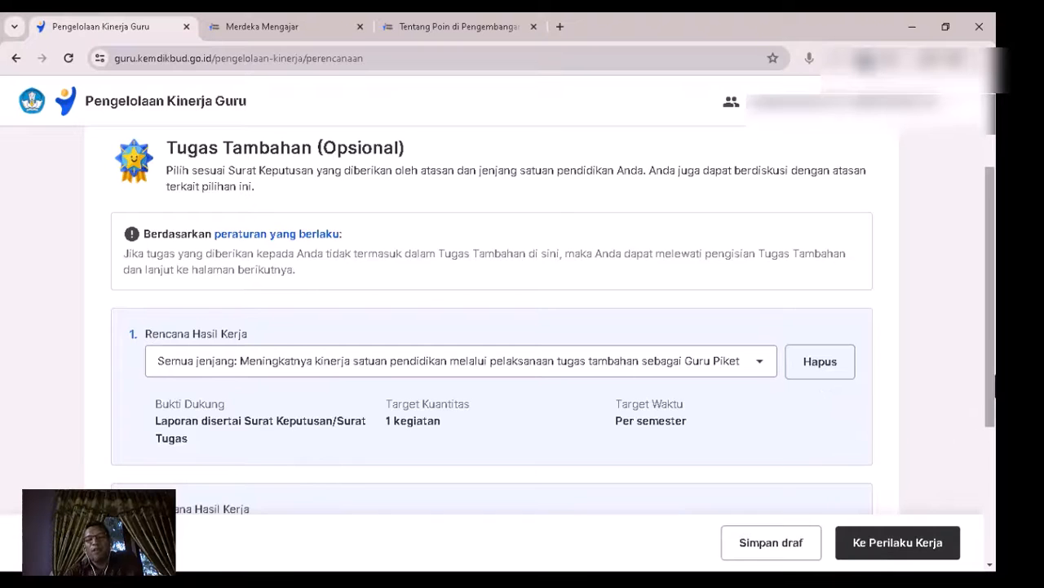
pyautogui.moveTo(993, 372); pyautogui.dragTo(993, 508)
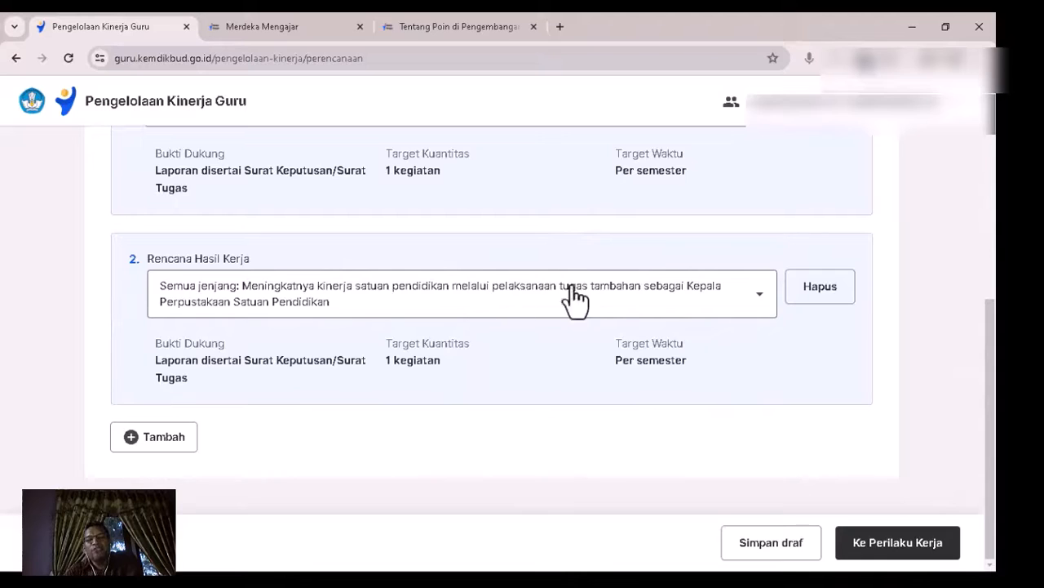
pyautogui.click(901, 545)
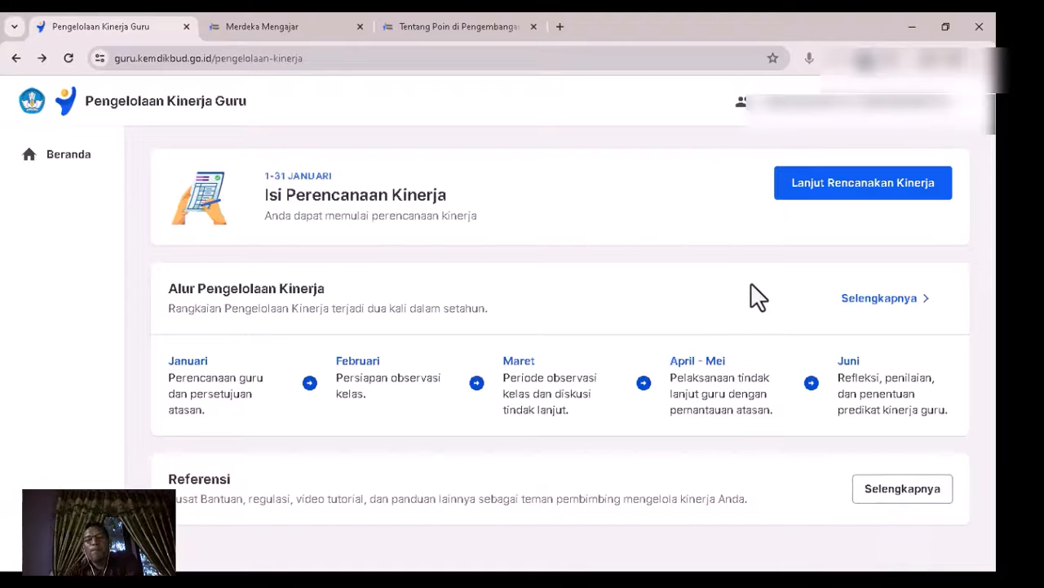
# Resume the draft plan from Beranda, keep Aktivitas Interaktif as the chosen indicator, and advance through Pengembangan Kompetensi to Tugas Tambahan
pyautogui.click(832, 184)
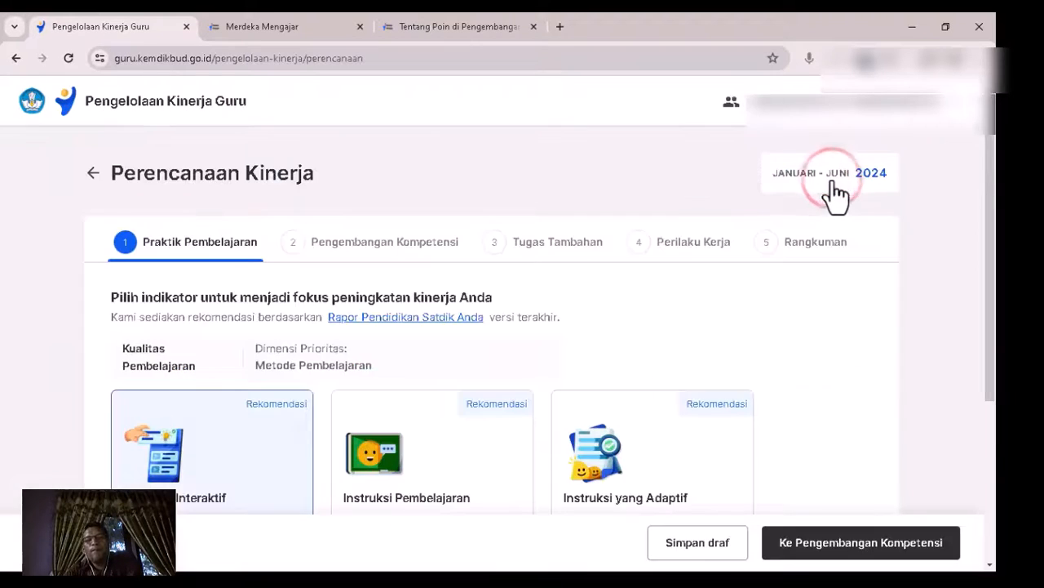
pyautogui.scroll(-3, 778, 363)
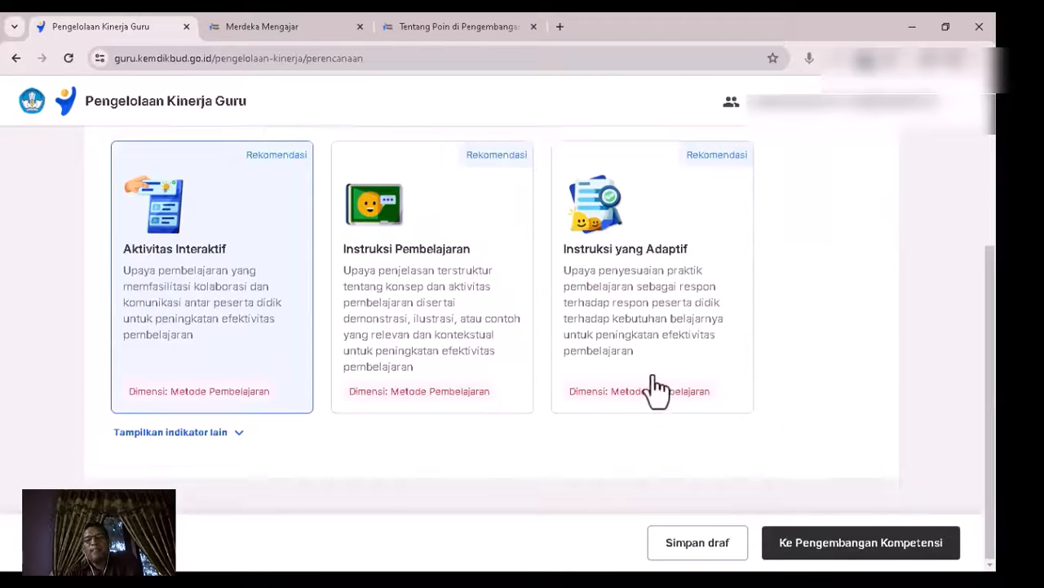
pyautogui.click(233, 277)
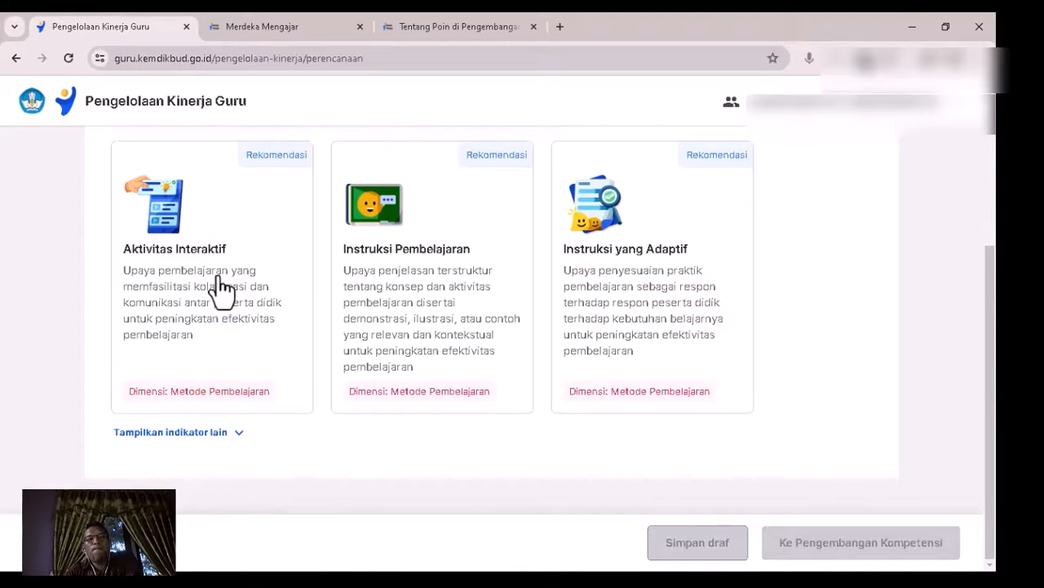
pyautogui.click(219, 277)
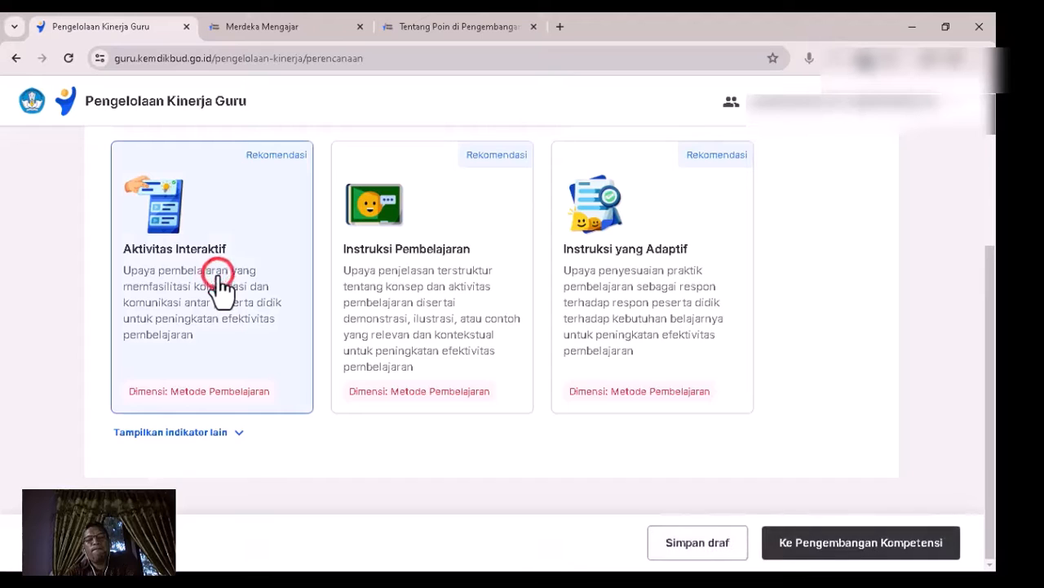
pyautogui.click(856, 542)
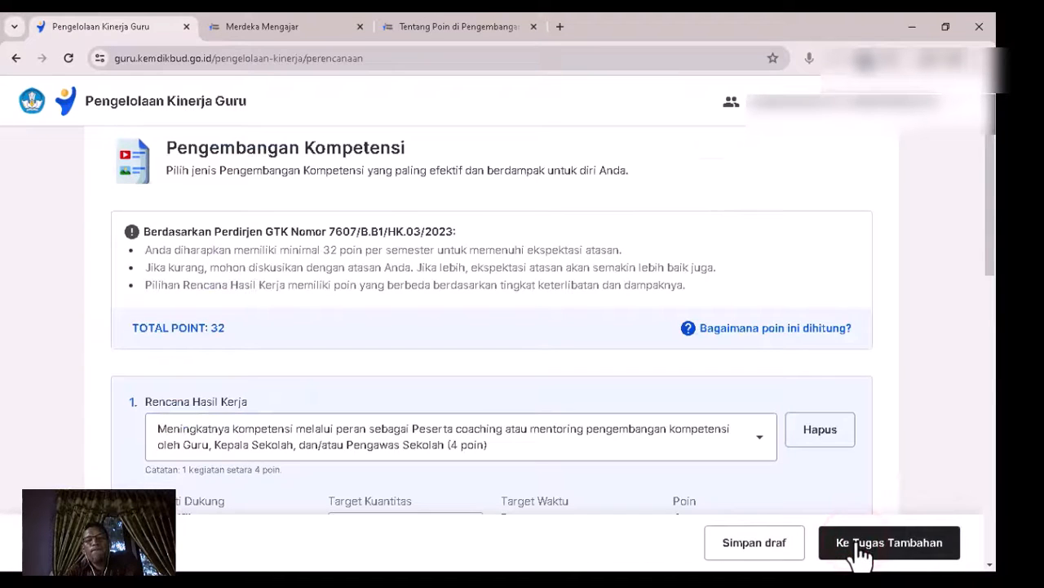
pyautogui.click(858, 555)
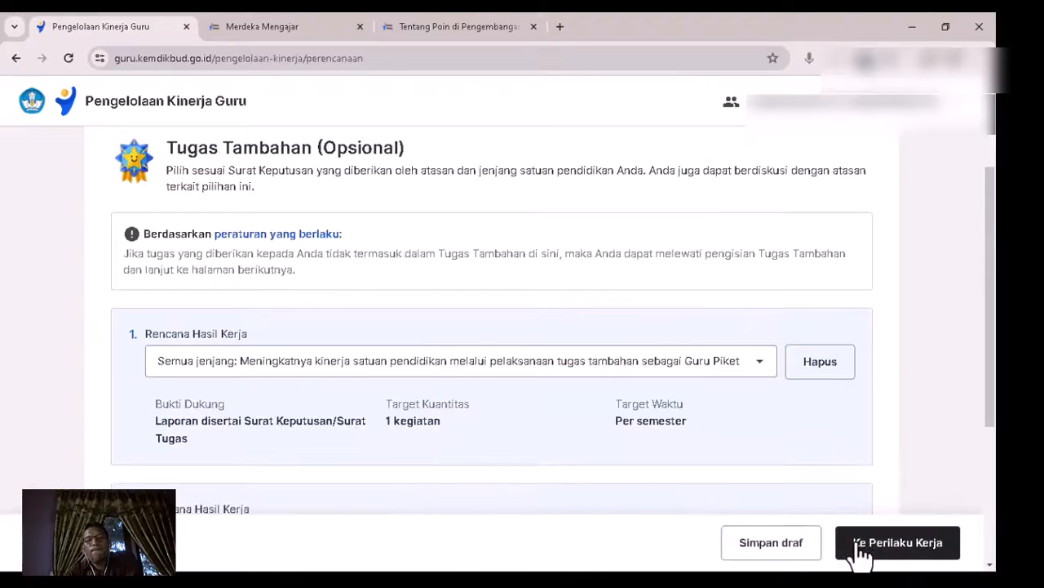
# Continue through Perilaku Kerja to Rangkuman and review the plan summary, including the Tugas Tambahan and Perilaku Kerja sections
pyautogui.click(858, 553)
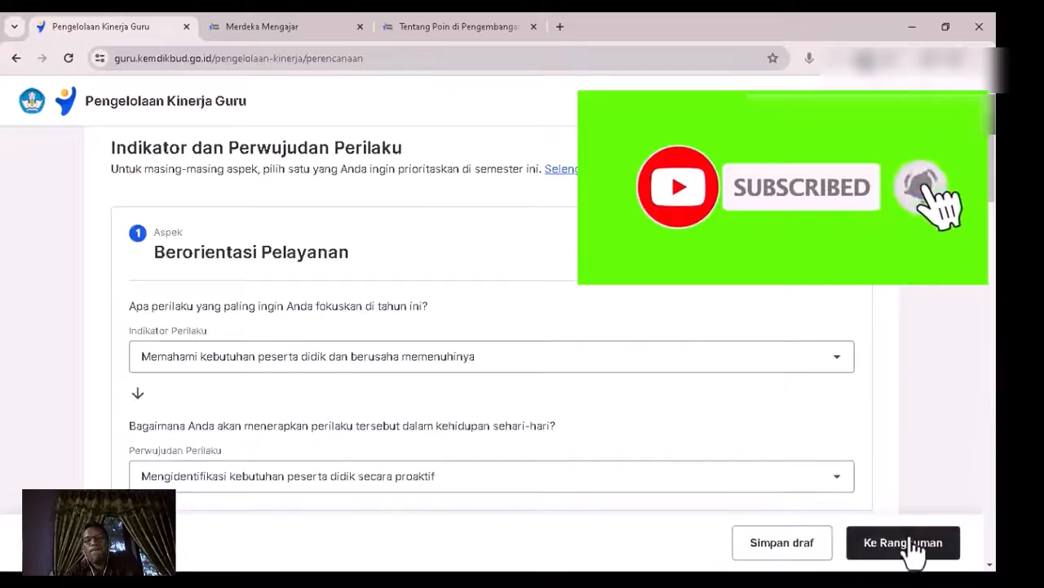
pyautogui.click(910, 545)
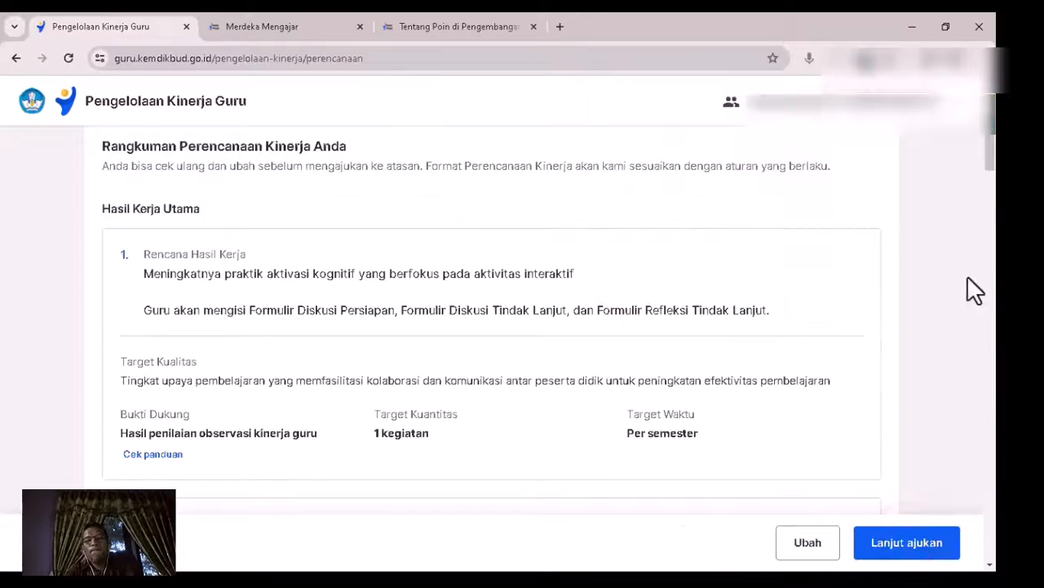
pyautogui.moveTo(989, 153); pyautogui.dragTo(990, 555)
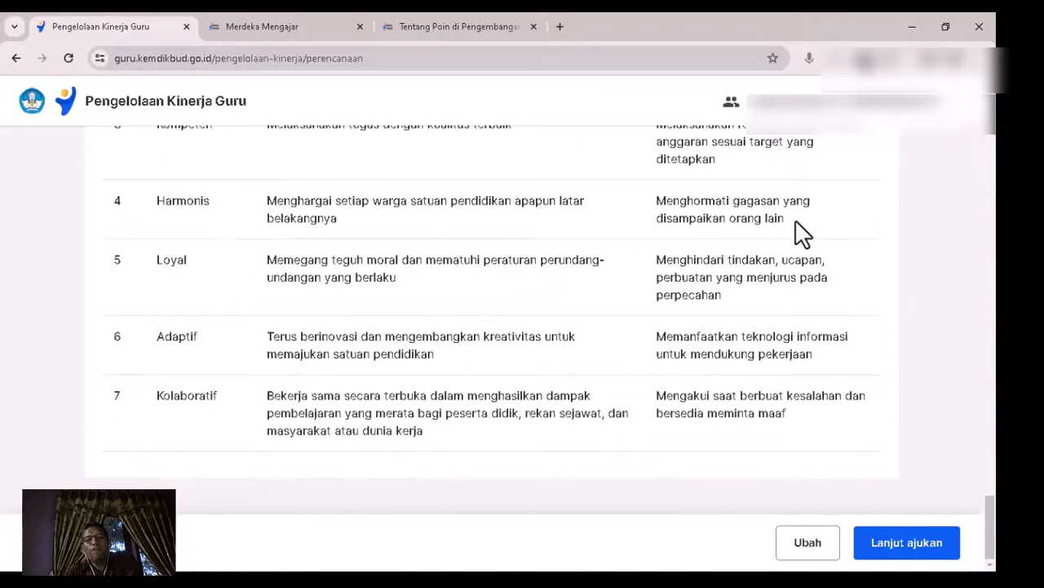
pyautogui.scroll(10, 800, 235)
pyautogui.scroll(-10, 796, 235)
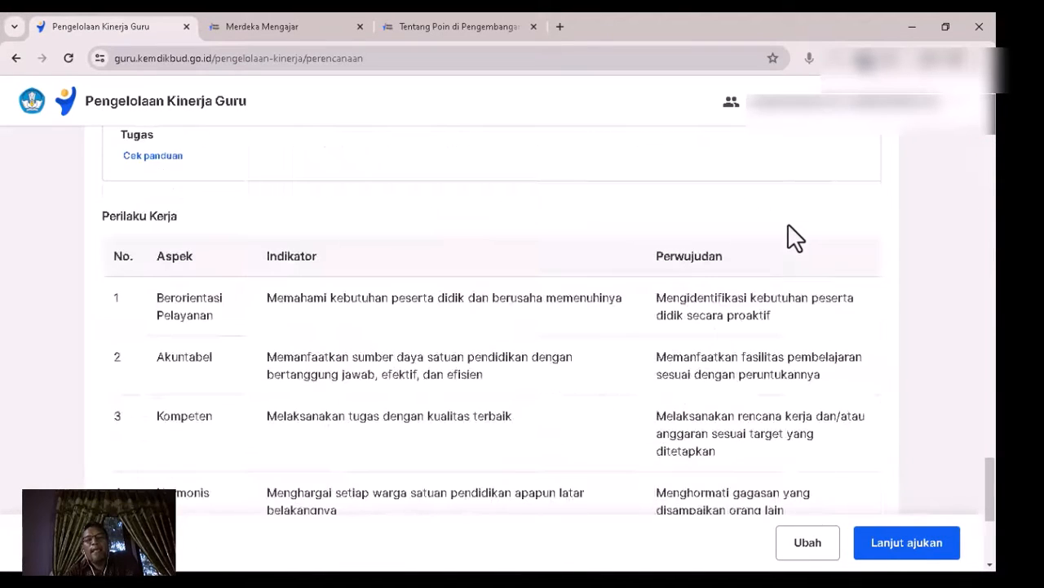
pyautogui.scroll(9, 788, 230)
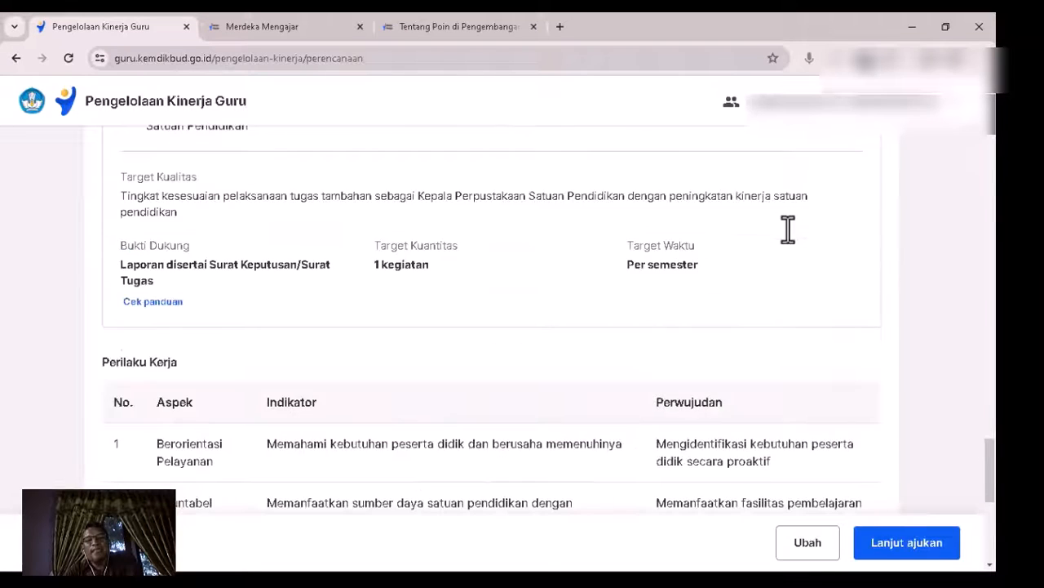
pyautogui.scroll(-3, 788, 230)
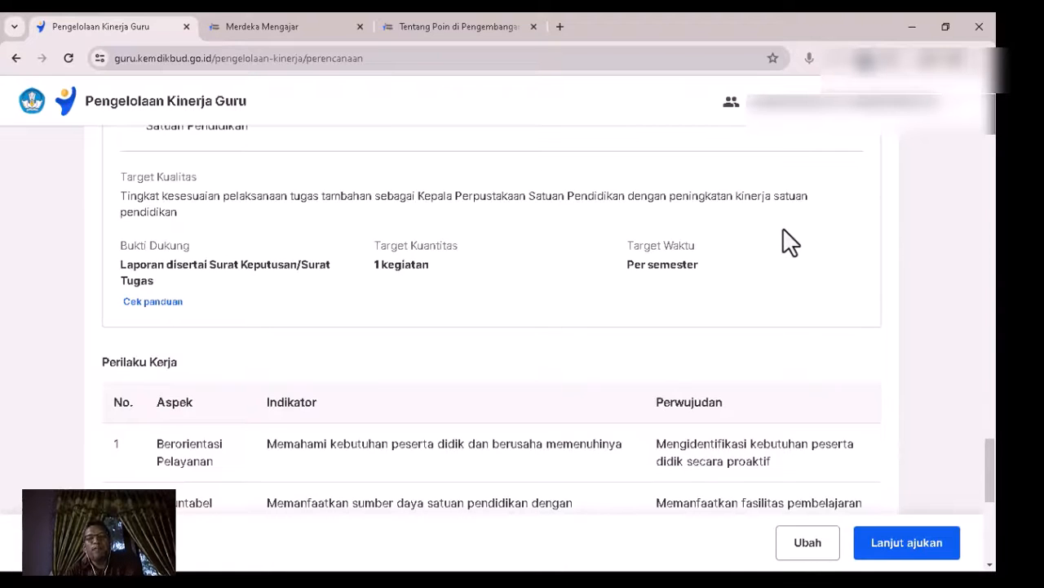
# Try to save the Rangkuman page as a PDF from the print preview, checking the preview pages and available folders
pyautogui.rightClick(783, 229)
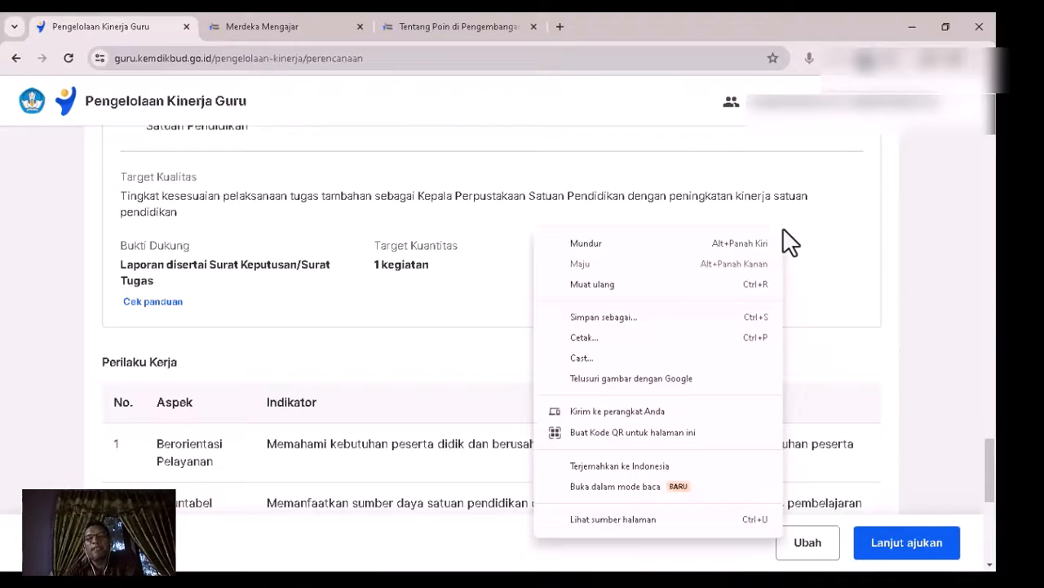
pyautogui.click(664, 336)
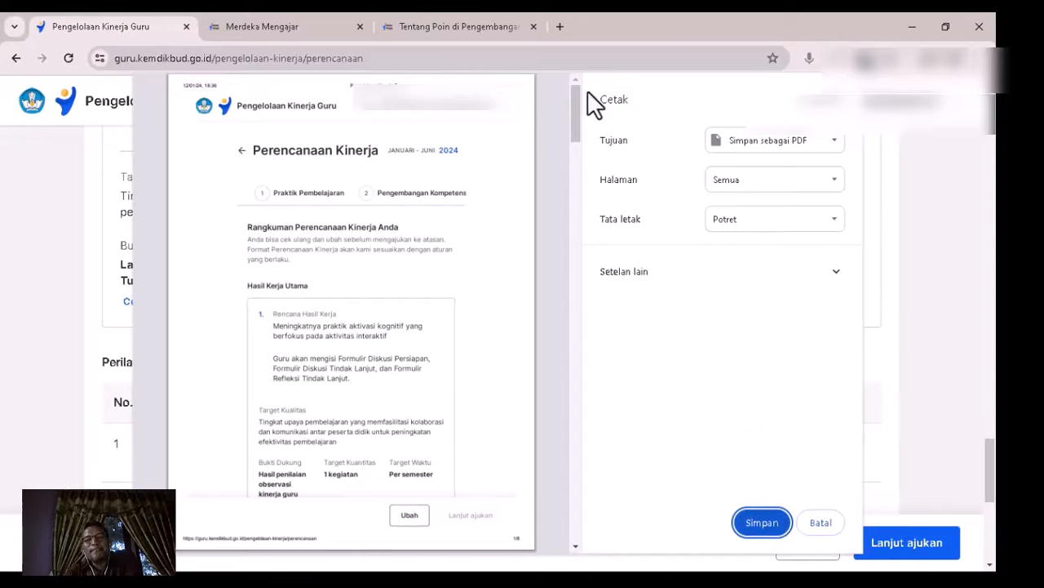
pyautogui.moveTo(579, 98); pyautogui.dragTo(570, 125)
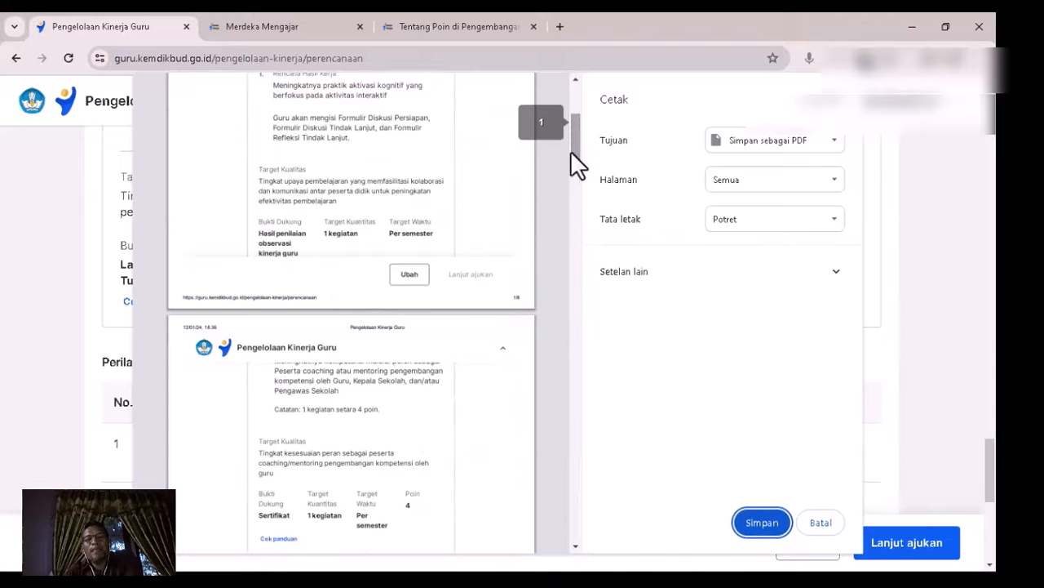
pyautogui.click(770, 522)
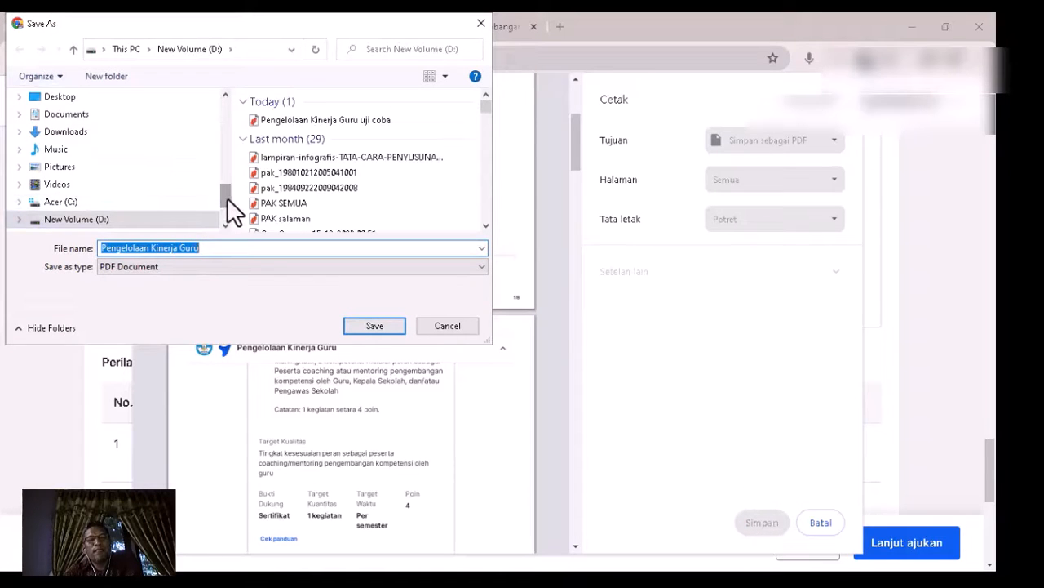
pyautogui.moveTo(227, 197); pyautogui.dragTo(230, 155)
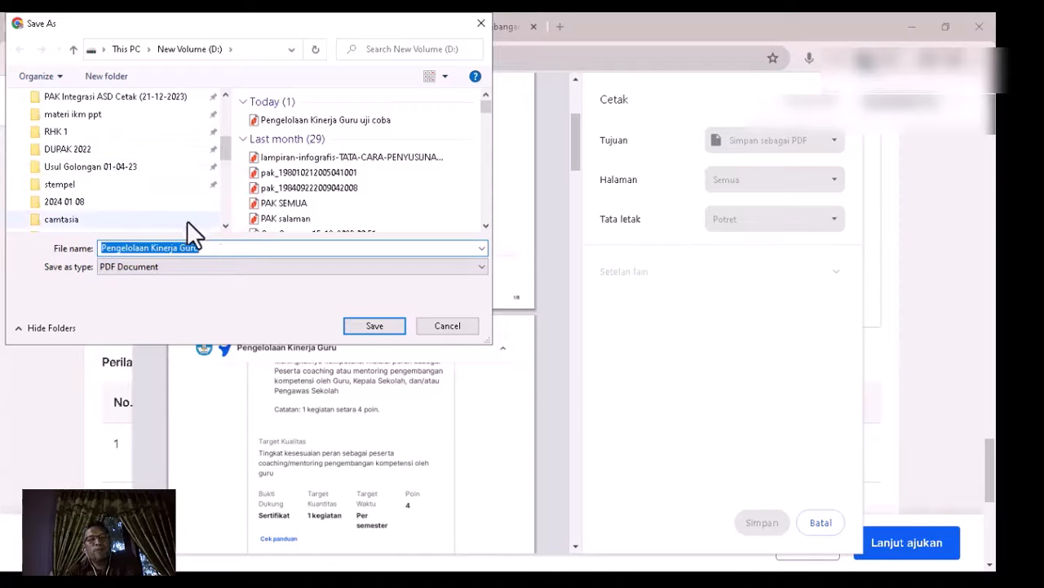
pyautogui.click(480, 24)
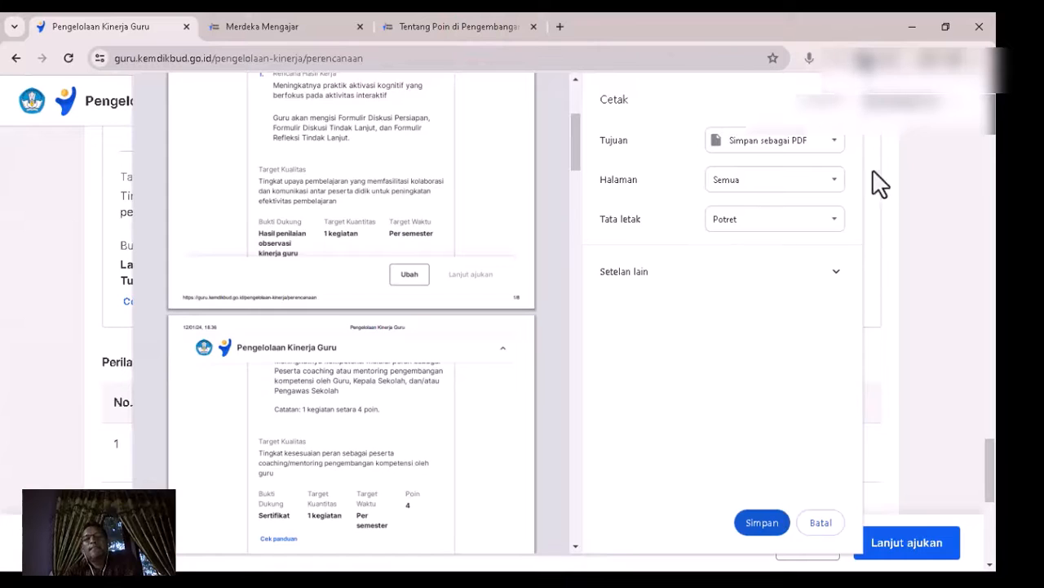
pyautogui.click(813, 527)
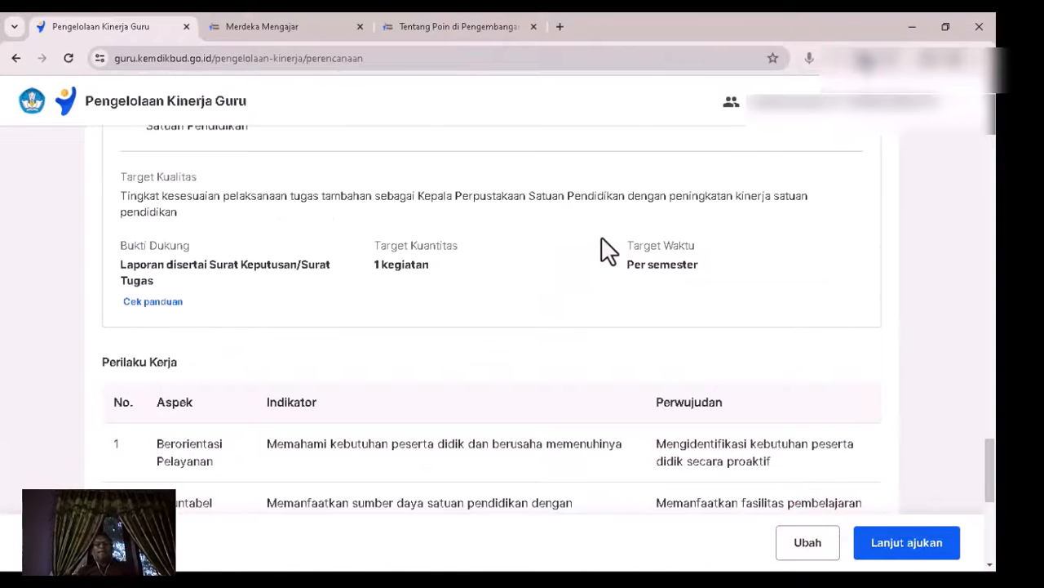
# Examine the full Rangkuman, from the Perilaku Kerja table back through the Hasil Kerja Utama entries
pyautogui.scroll(-4, 322, 302)
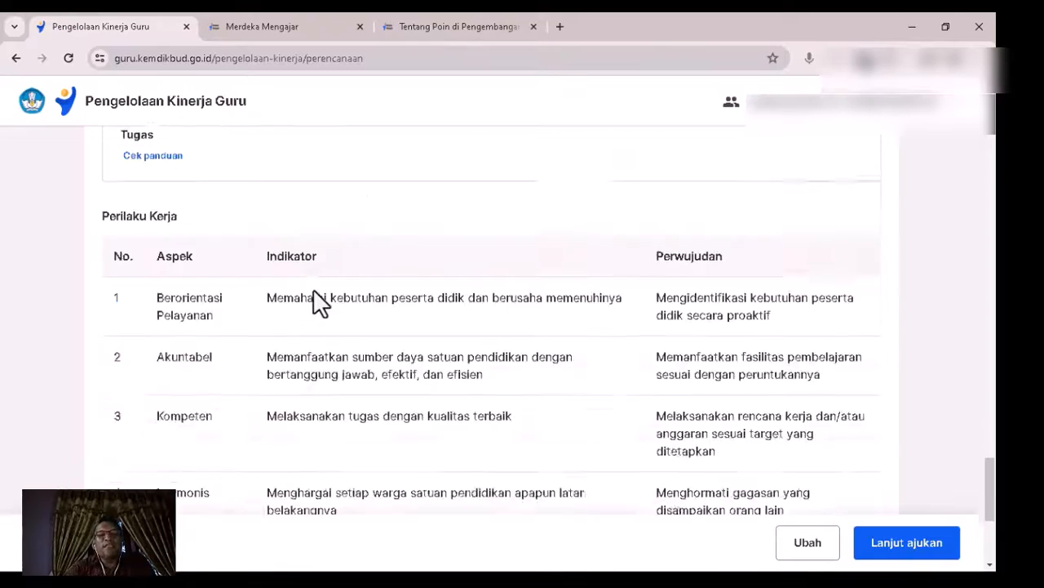
pyautogui.scroll(-15, 313, 290)
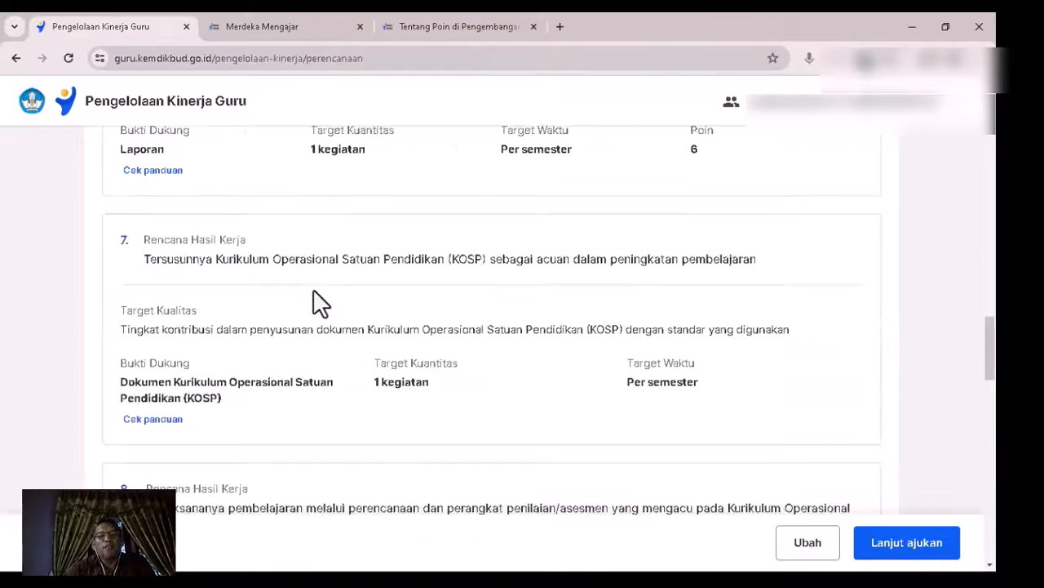
pyautogui.scroll(8, 319, 304)
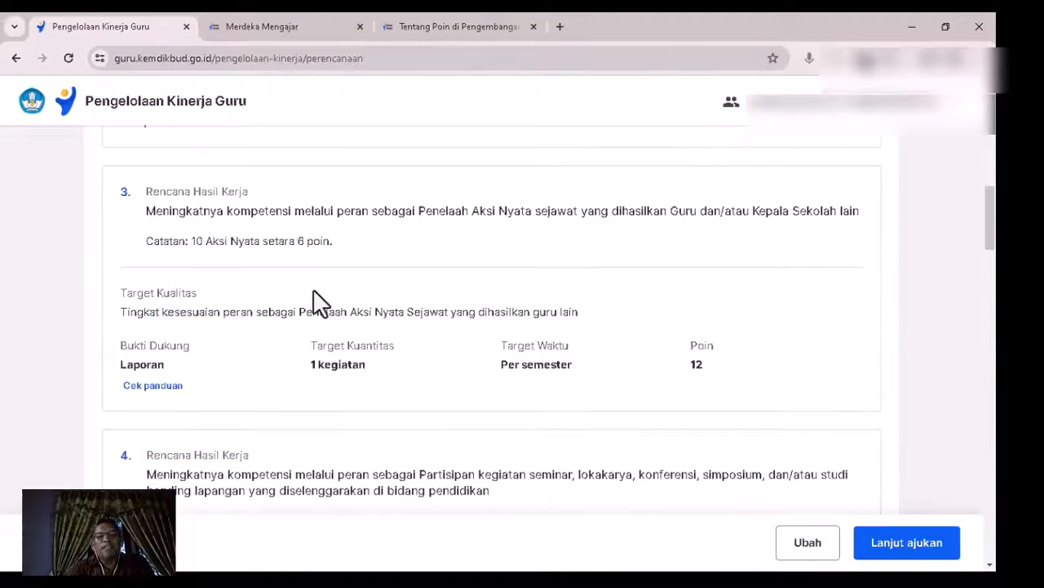
pyautogui.scroll(3, 320, 304)
pyautogui.scroll(3, 320, 303)
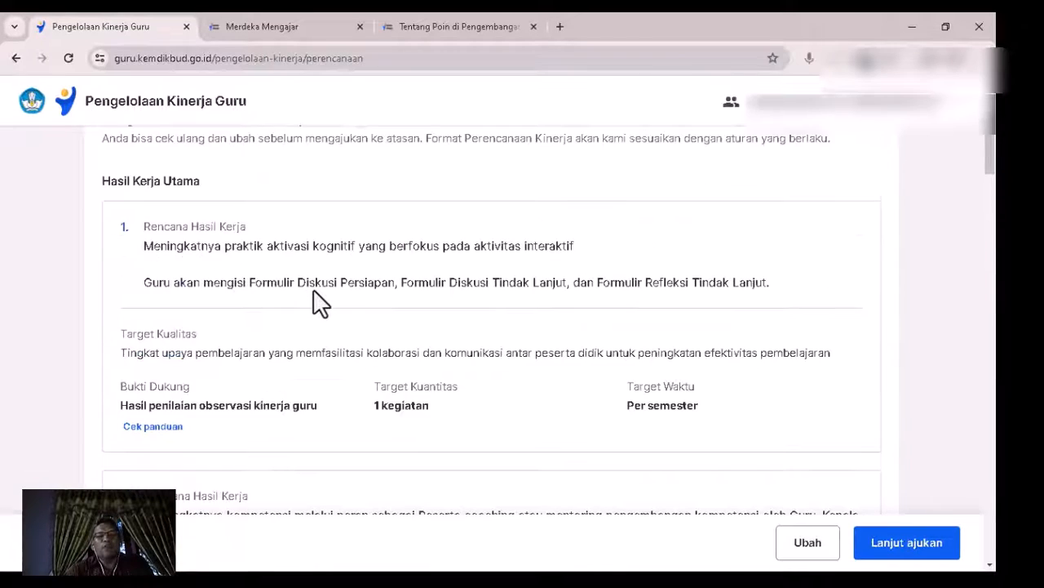
pyautogui.scroll(3, 314, 295)
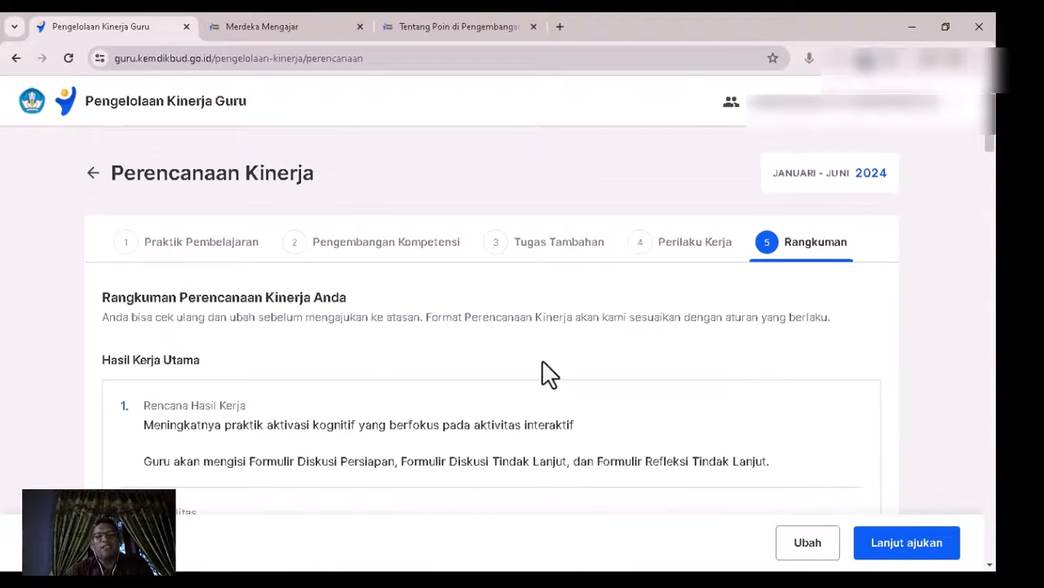
pyautogui.scroll(-5, 563, 380)
pyautogui.scroll(-6, 578, 384)
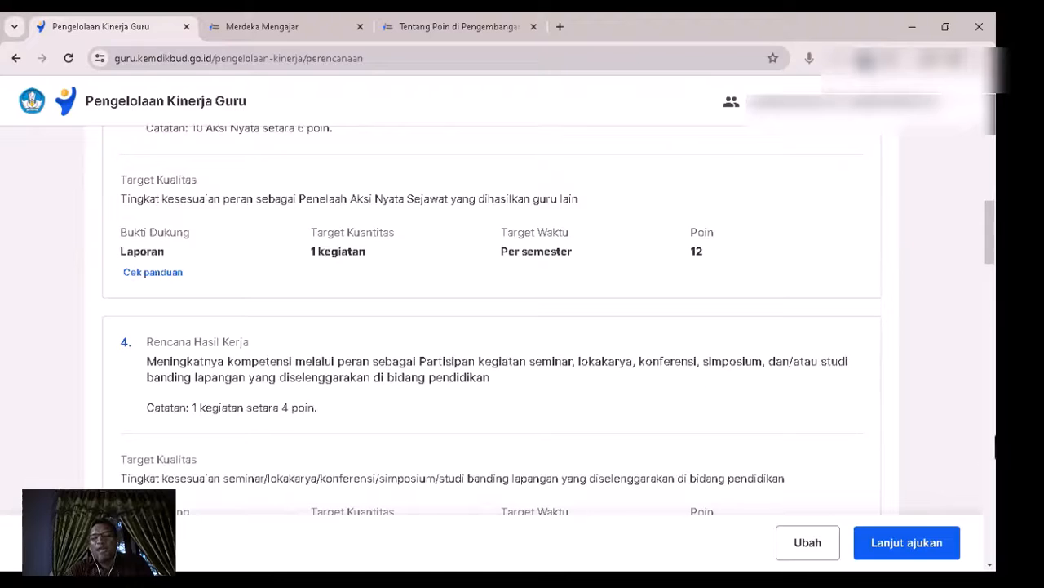
# Reopen the plan for changes, deselect and reselect the Aktivitas Interaktif indicator, and continue to Pengembangan Kompetensi
pyautogui.click(807, 545)
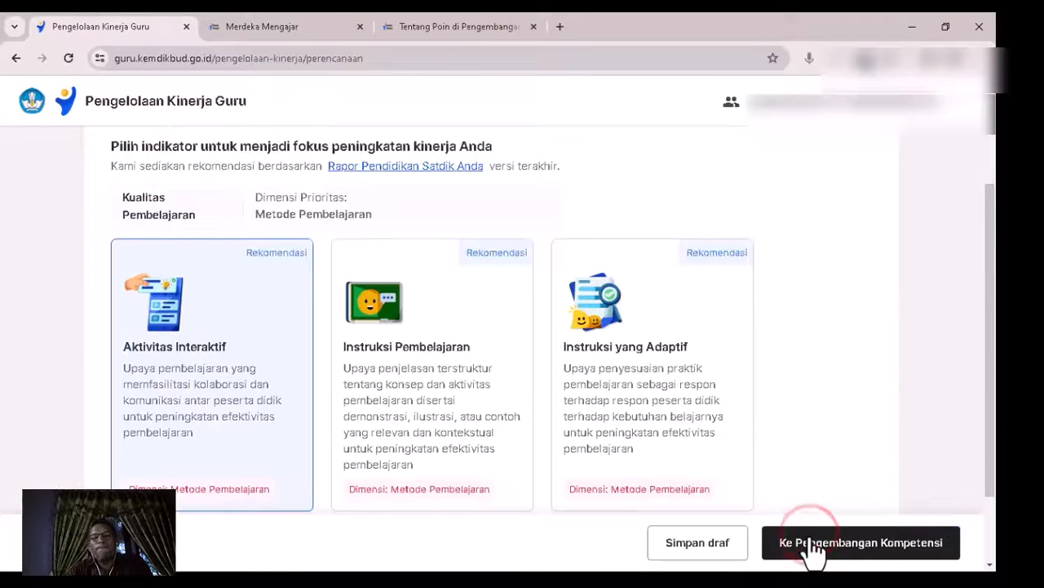
pyautogui.scroll(-1, 725, 383)
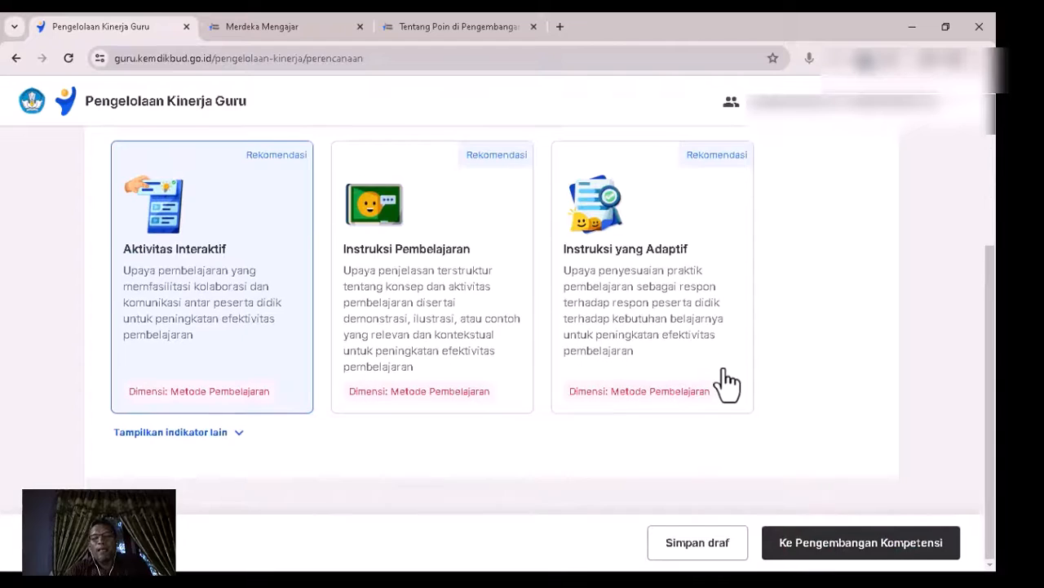
pyautogui.click(180, 282)
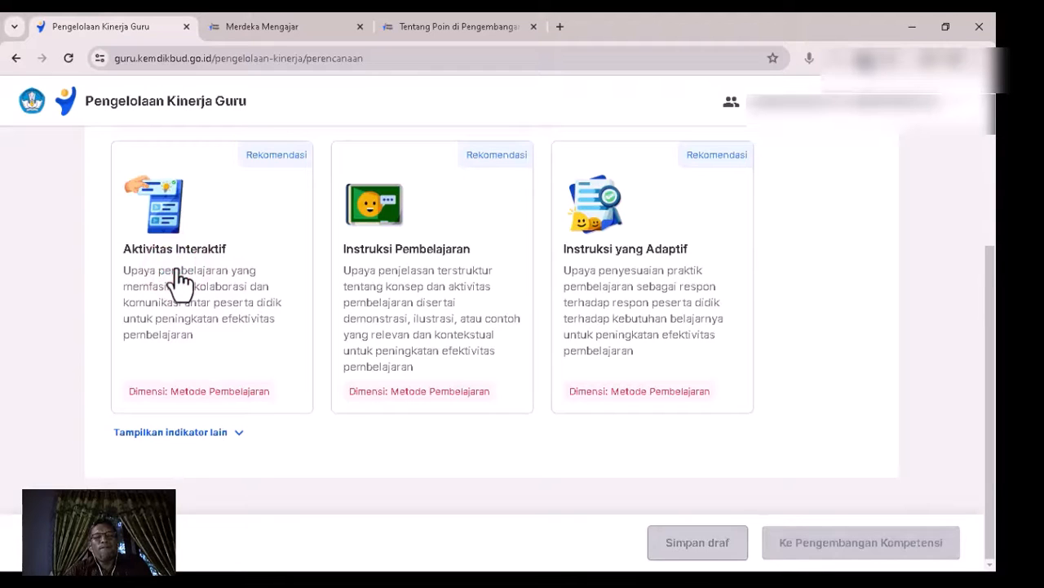
pyautogui.click(180, 281)
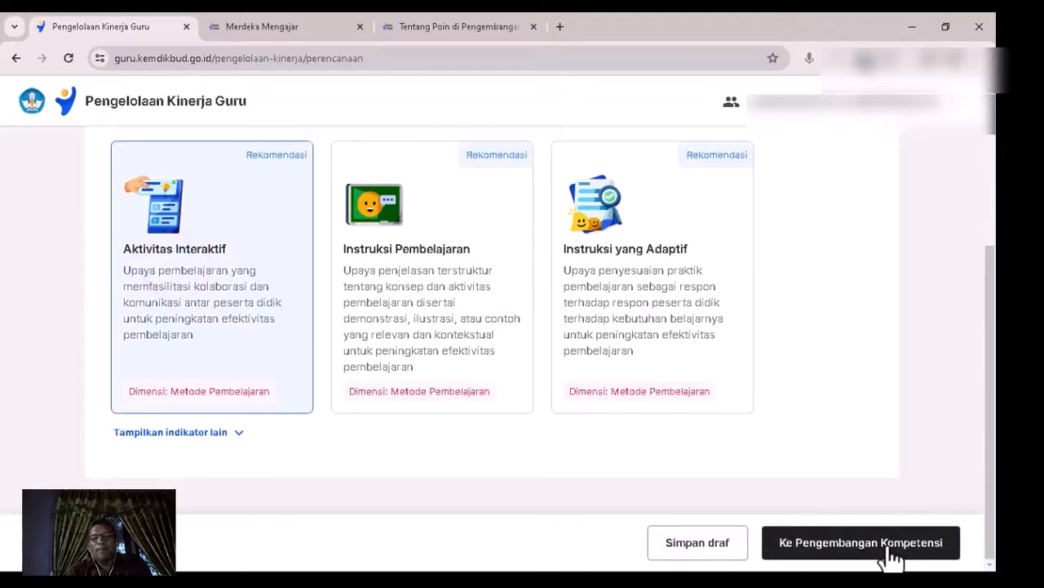
pyautogui.click(890, 553)
# Check the first Rencana Hasil Kerja's options without changing it, and delete the third entry about participating in seminars, workshops and conferences
pyautogui.scroll(-1, 700, 404)
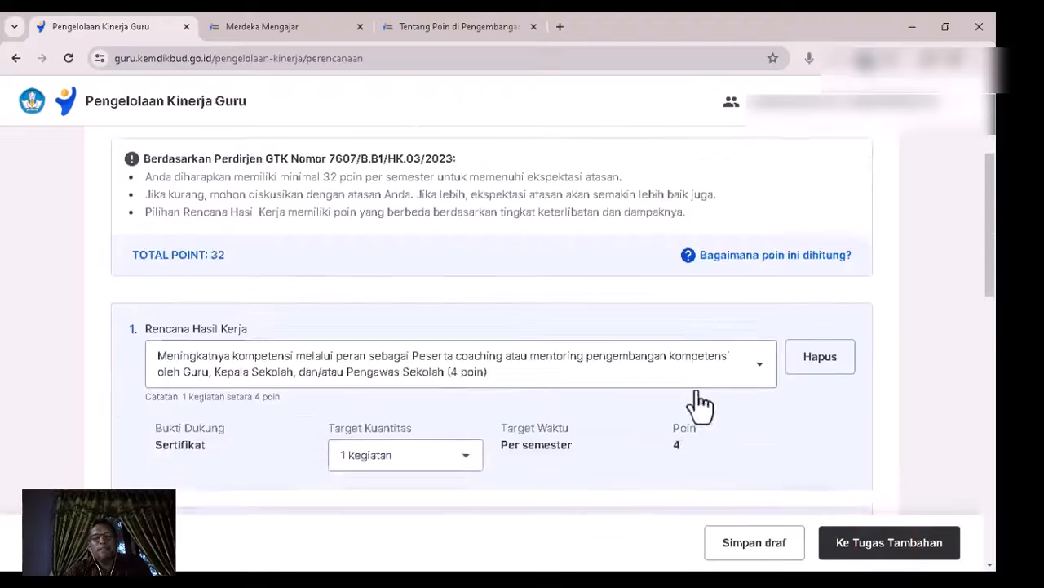
pyautogui.scroll(-2, 700, 404)
pyautogui.click(758, 219)
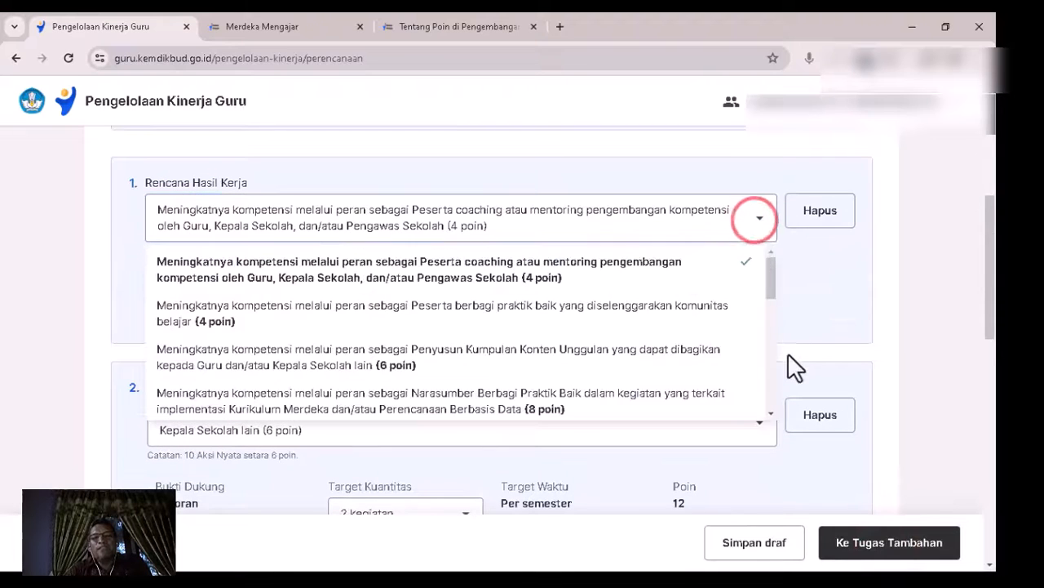
pyautogui.click(844, 287)
pyautogui.scroll(-3, 718, 449)
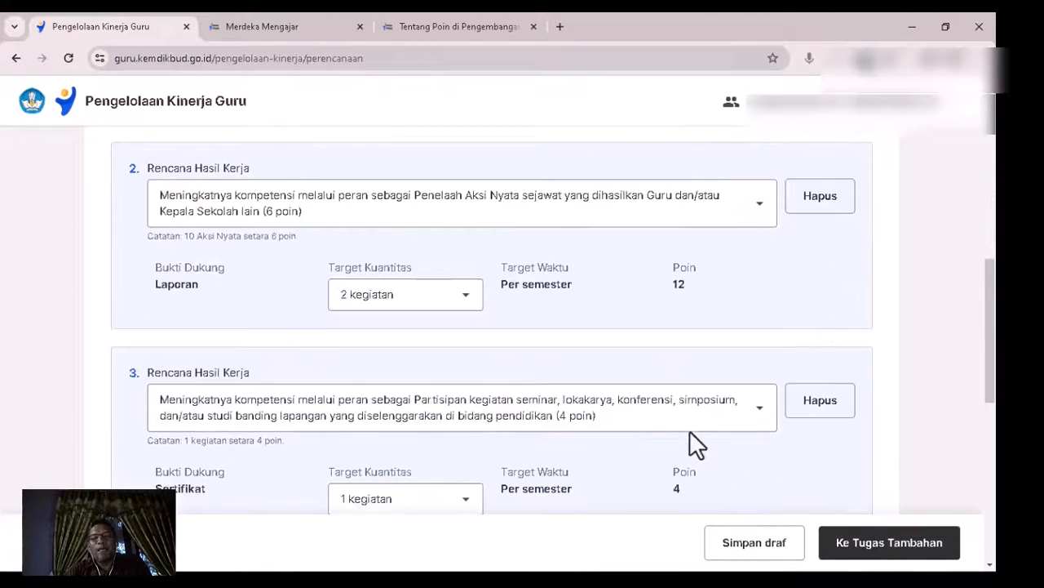
pyautogui.click(823, 401)
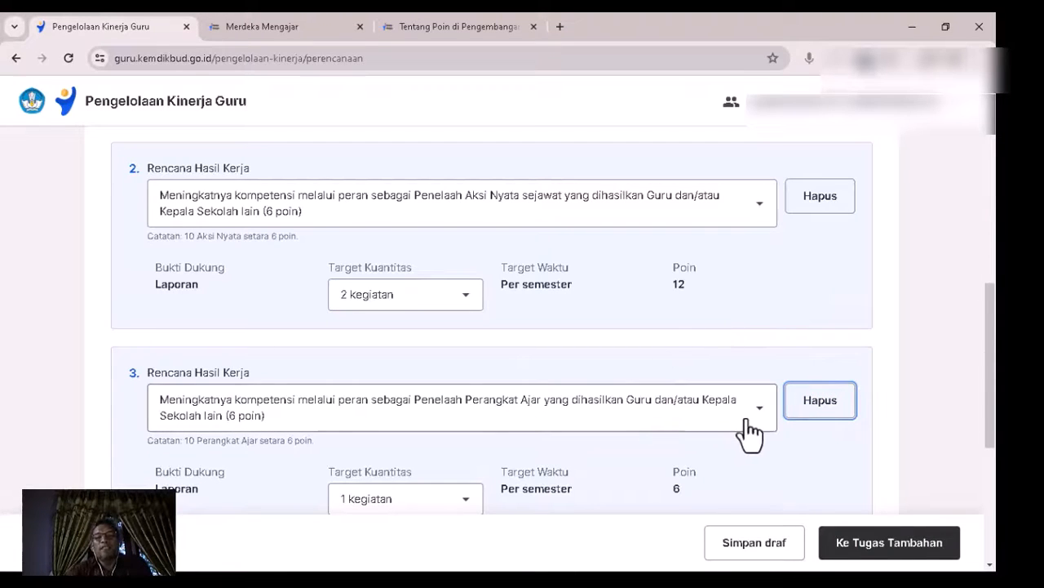
pyautogui.scroll(-4, 987, 316)
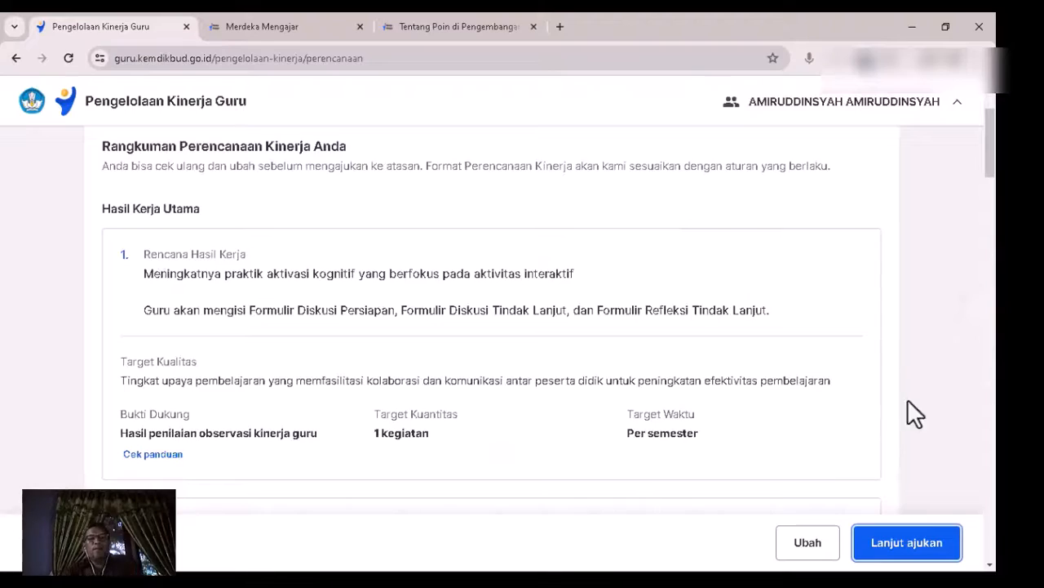
# Look through the Rangkuman to its end and proceed to the confirmation for submitting the Perencanaan Kerja to the supervisor
pyautogui.moveTo(993, 139); pyautogui.dragTo(993, 530)
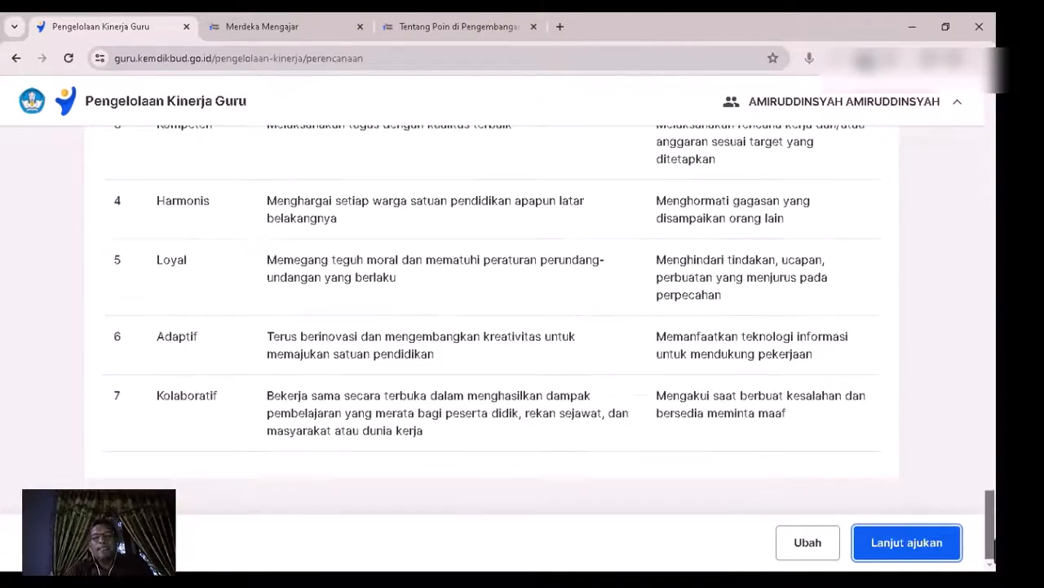
pyautogui.click(907, 543)
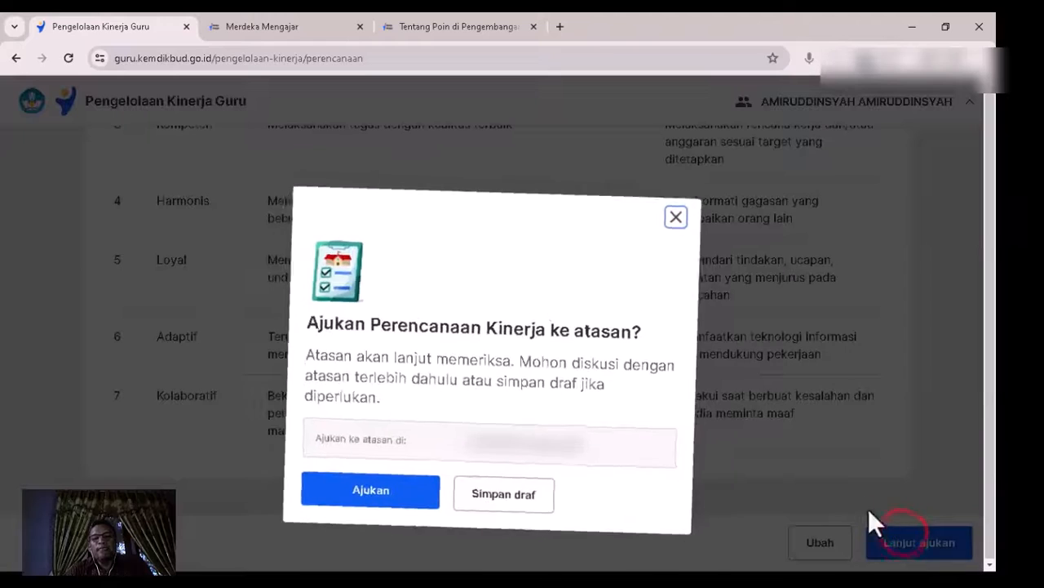